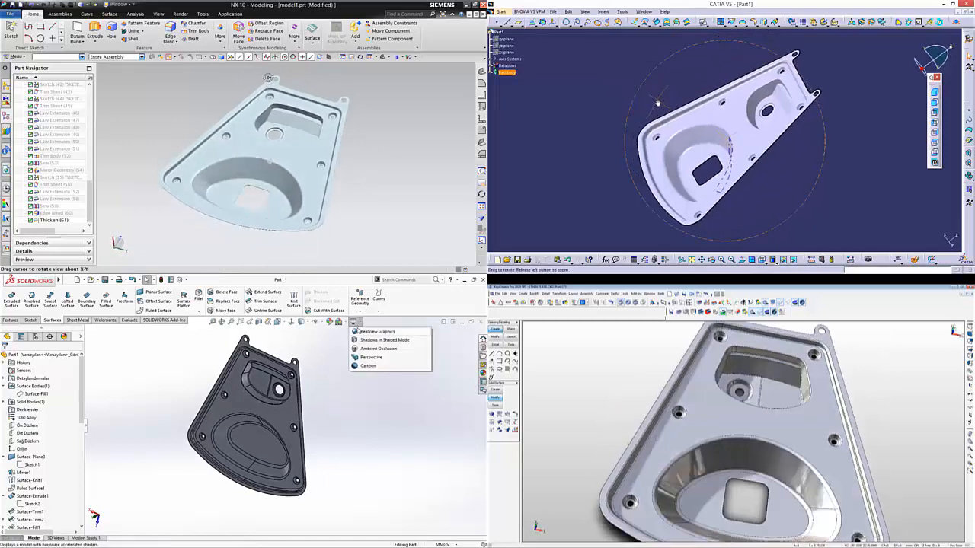
Step: Toggle RealView Graphics for the finished part in SOLIDWORKS
left_click(373, 332)
middle_click_drag(369, 389, 250, 326)
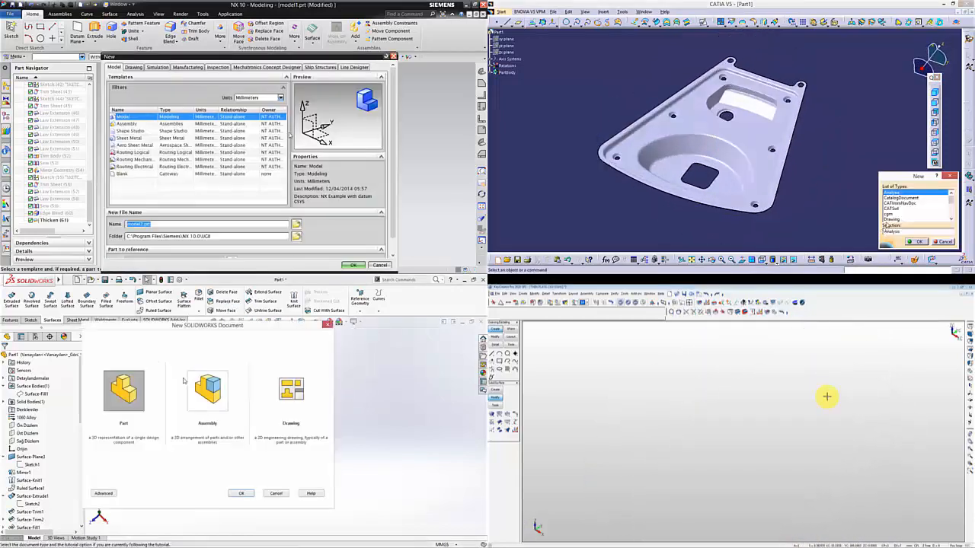
Step: Create a new Model file in NX and a new part in CATIA
left_click(918, 241)
left_click(354, 267)
left_click(766, 391)
Step: Start a sketch on the Top plane in SOLIDWORKS and set up a KeyCreator cylinder placed by the centre of its base
left_click(27, 409)
left_click(628, 362)
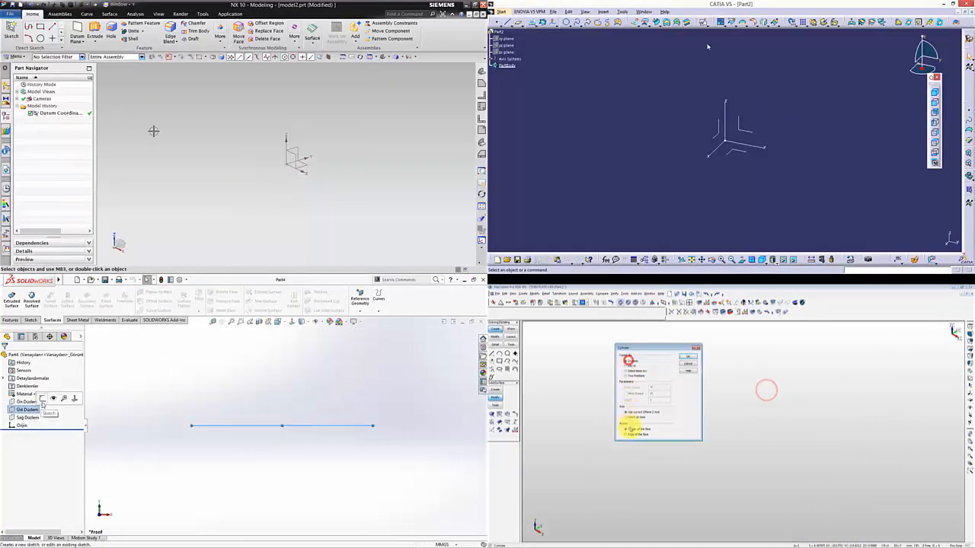
left_click(54, 398)
left_click(630, 429)
left_click(742, 154)
left_click(688, 357)
Step: Open sketches on the XY planes in CATIA and NX
left_click(916, 242)
left_click(61, 301)
left_click(592, 310)
left_click(441, 248)
Step: Sketch a shallow three-point arc across the origin in SOLIDWORKS and place the disc-shaped cylinder in KeyCreator
left_click(236, 421)
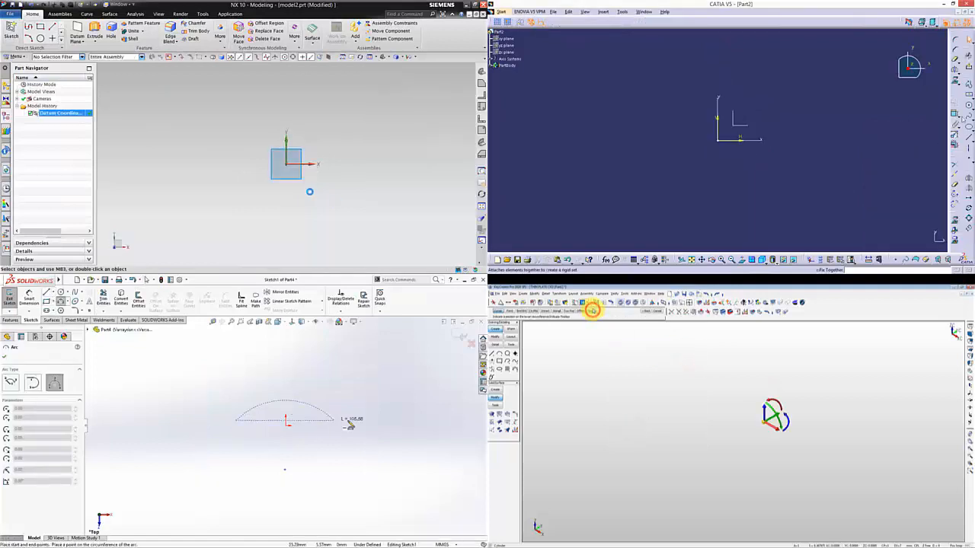
left_click(351, 421)
left_click(818, 482)
left_click(82, 27)
left_click(972, 108)
left_click(819, 498)
left_click(954, 114)
left_click(366, 136)
left_click(292, 424)
key("Escape")
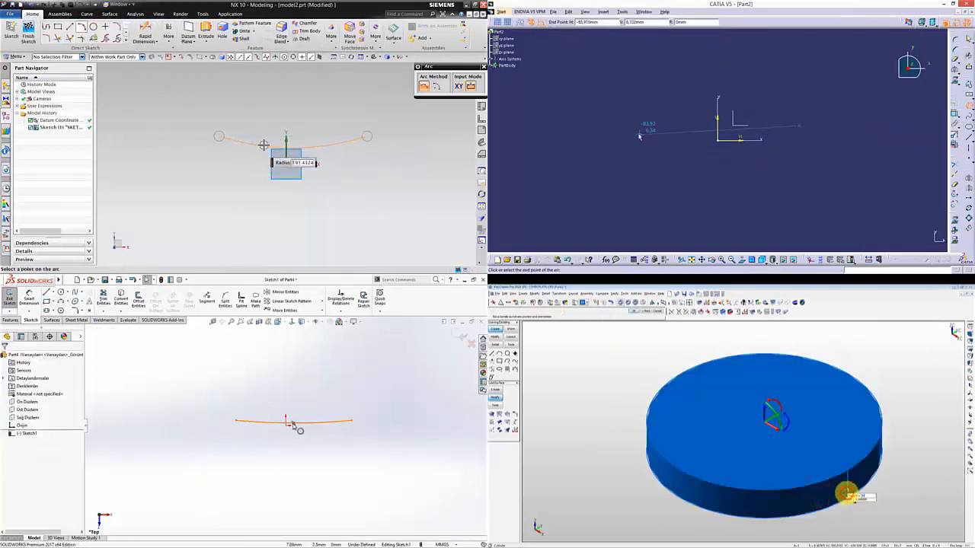
Step: Complete shallow three-point arcs near the origin in NX and CATIA, and make the SOLIDWORKS arc coincident with the origin
left_click(264, 145)
left_click(640, 135)
left_click(293, 425)
left_click(649, 133)
right_click(321, 114)
left_click(288, 425, "ctrl")
left_click(311, 160)
left_click(329, 404)
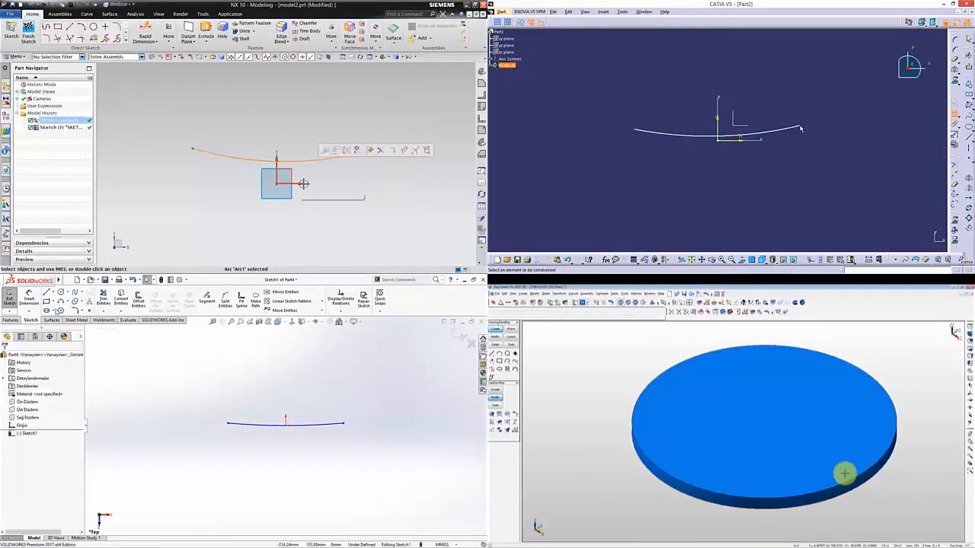
Step: Centre the NX and CATIA arcs on the sketch origin with constraints, and set the SOLIDWORKS arc's radius to 500 mm
left_click(303, 183)
left_click(583, 303)
right_click(654, 117)
left_click(331, 195)
left_click(696, 135)
left_click(594, 315)
left_click(353, 185)
right_click(581, 374)
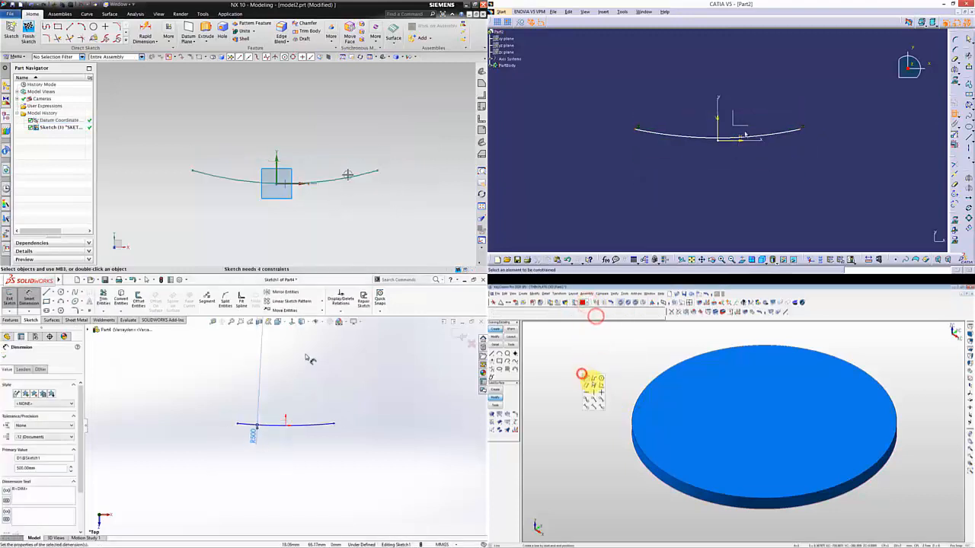
Step: Draw two crossing red lines through the disc's centre in KeyCreator
left_click(648, 382)
left_click(783, 184)
left_click(238, 423)
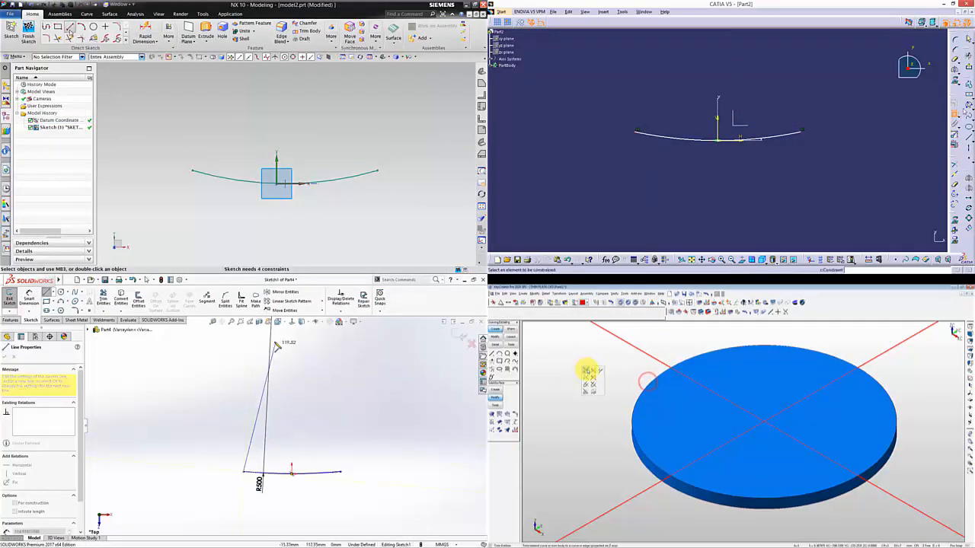
Step: Cut the KeyCreator disc in half along a red line, and draw slanted side lines from the arcs' left ends in the other sketches
left_click(587, 371)
left_click(70, 27)
left_click(672, 405)
left_click(262, 363)
scroll(162, 221, "down", 5)
left_click(637, 197)
left_click(710, 390)
left_click(173, 204)
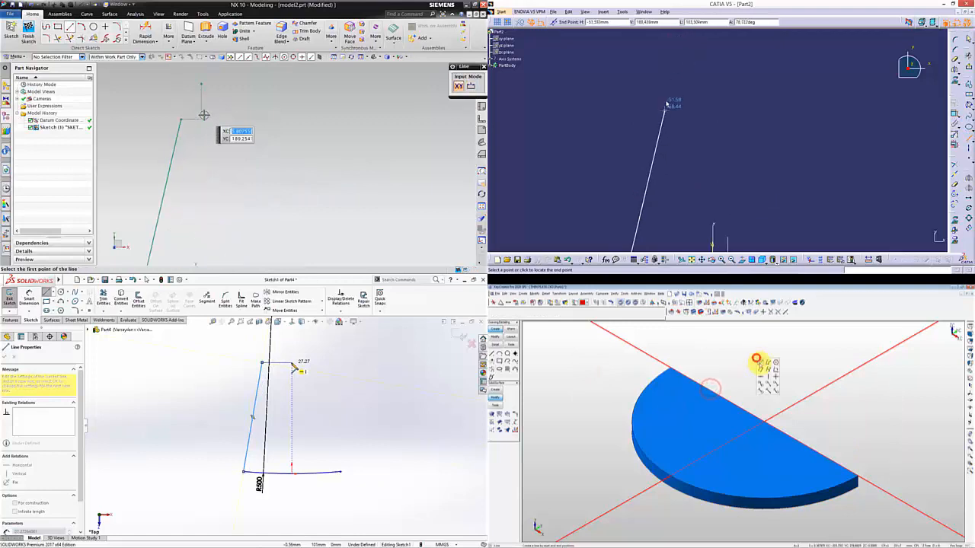
Step: Draw short horizontal top lines in the NX and CATIA sketches, and delete the one drawn in SOLIDWORKS
left_click(292, 364)
middle_click_drag(760, 121, 760, 101)
key("Escape")
scroll(288, 364, "down", 3)
left_click(230, 128)
left_click(714, 66)
key("Delete")
Step: Add parallel copies of the red line in KeyCreator and draw a horizontal top line from the side line in SOLIDWORKS
left_click(788, 407)
scroll(271, 112, "down", 3)
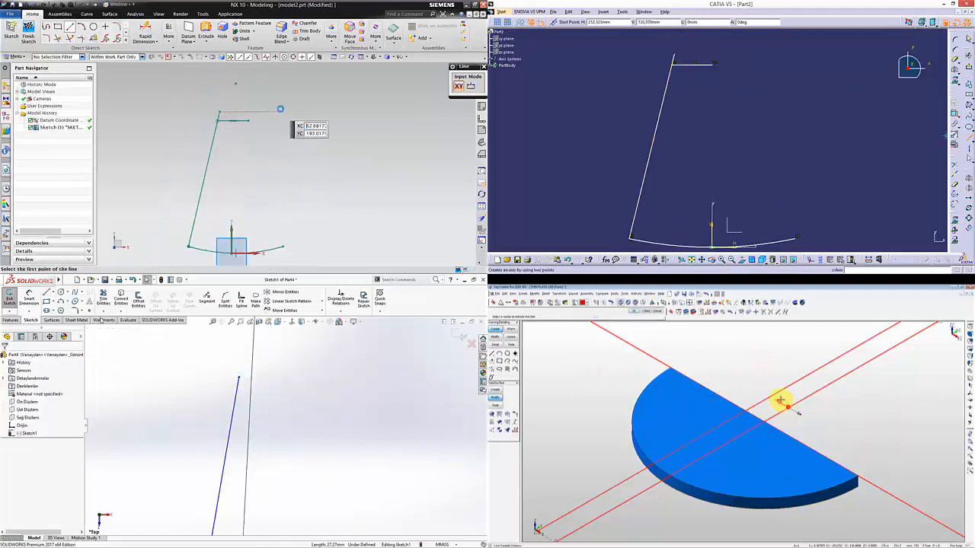
left_click(231, 227)
left_click(292, 390)
left_click(766, 400)
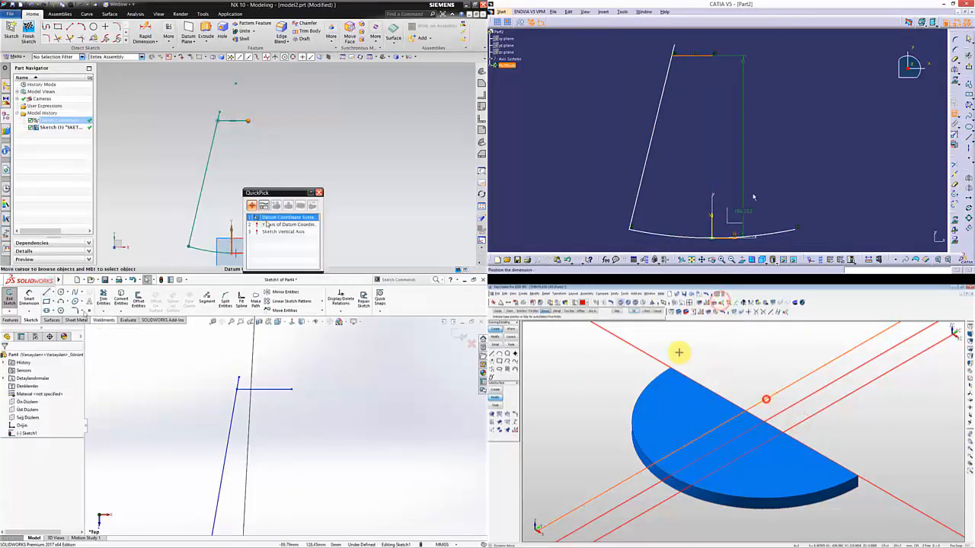
Step: Set the CATIA top line's height above the horizontal axis to 500 mm and sketch a circle at the SOLIDWORKS corner
left_click(279, 218)
double_click(766, 162)
scroll(246, 389, "down", 3)
key("Return")
left_click(246, 392)
scroll(251, 249, "up", 2)
key("Escape")
Step: Dimension the angle between the CATIA side line and the vertical axis as 17.5 degrees
left_click(639, 133)
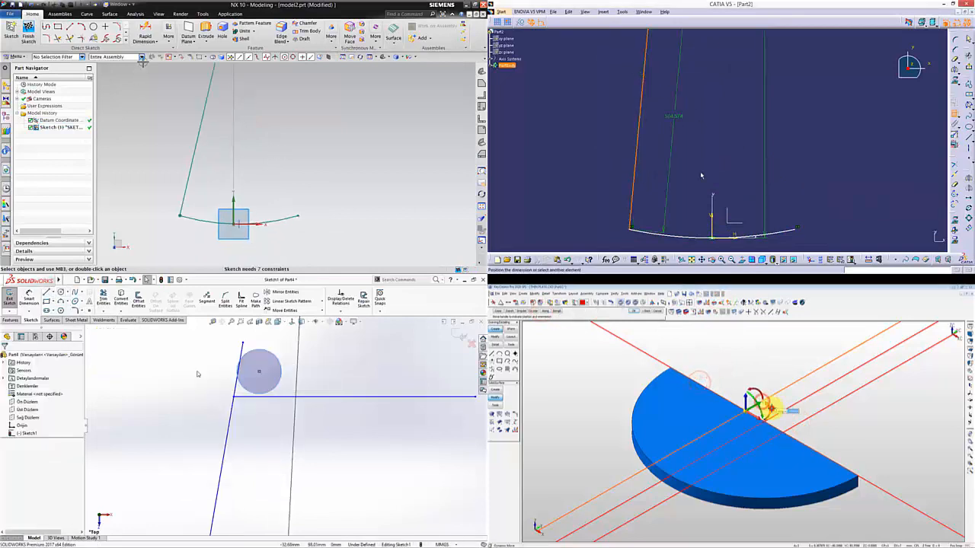
left_click(169, 34)
left_click(712, 179)
left_click(288, 83)
double_click(693, 186)
type("15/2")
key("Return")
Step: Make the SOLIDWORKS corner circle tangent to the horizontal top line
left_click(269, 396)
left_click(272, 373, "ctrl")
key("Escape")
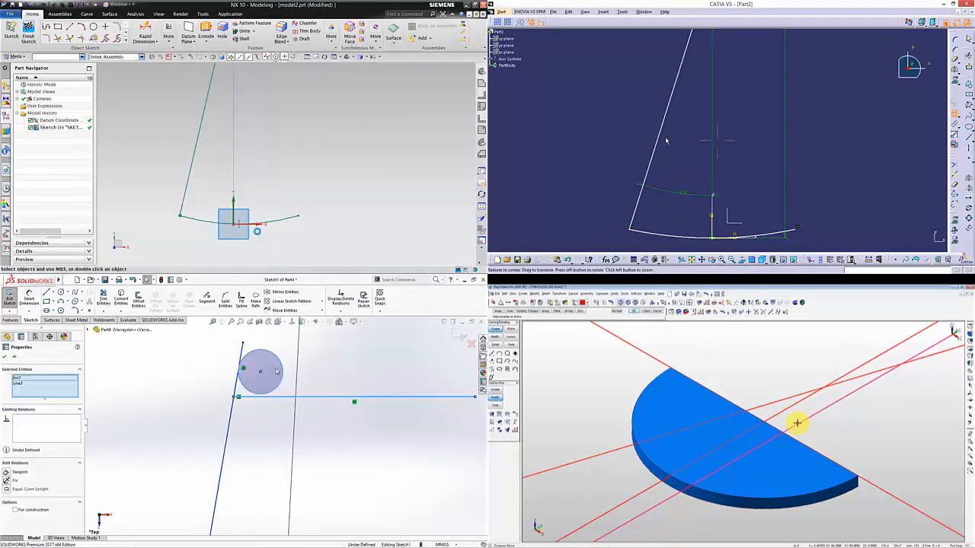
scroll(256, 231, "down", 2)
left_click(797, 424)
left_click(288, 417)
Step: Trim the SOLIDWORKS circle and top line at the corner, and constrain the NX arc's centre onto the vertical axis
left_click_drag(731, 54, 698, 84)
left_click(242, 202)
left_click(239, 397)
left_click(242, 389)
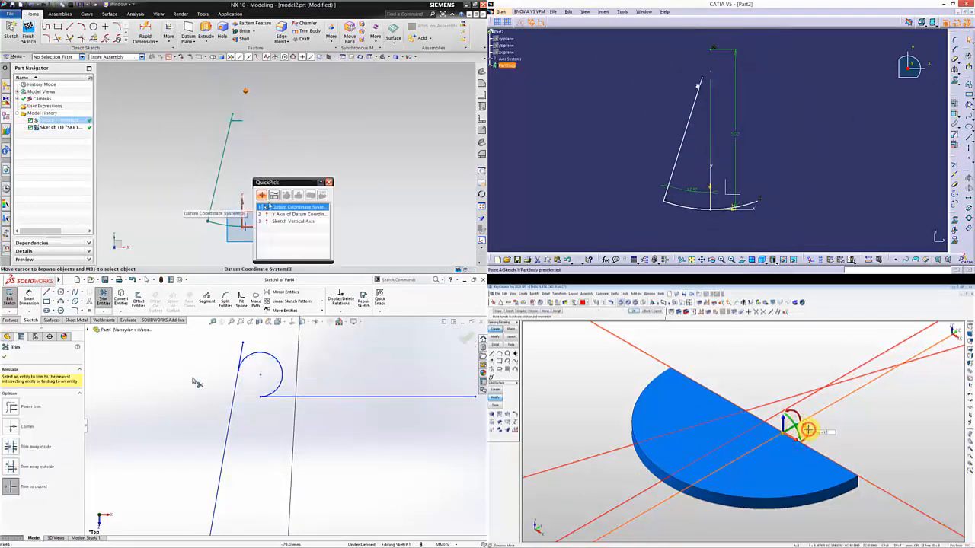
left_click(292, 210)
right_click(166, 364)
key("Return")
left_click(181, 387)
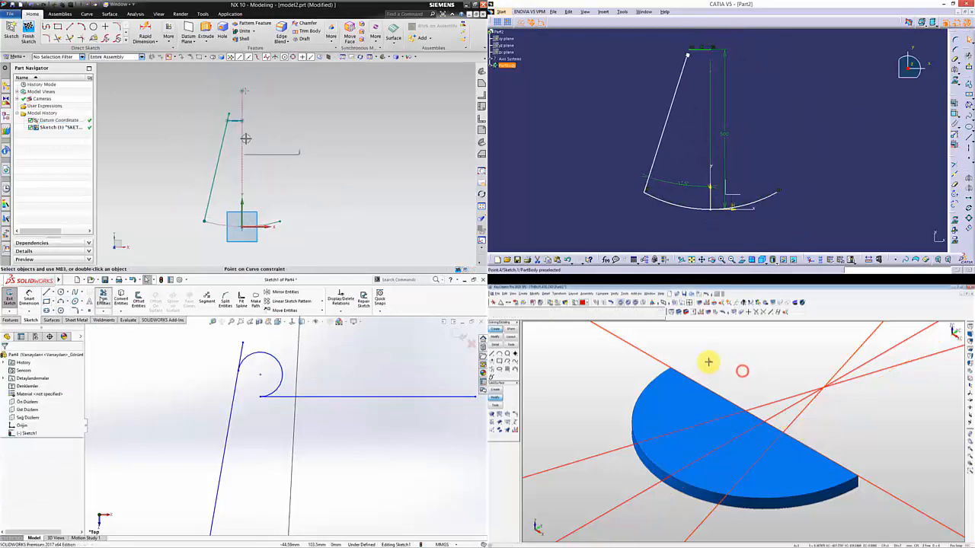
Step: Trim the KeyCreator half disc to a wedge along the angled red lines
middle_click_drag(716, 78, 720, 98)
left_click(710, 440)
left_click(29, 299)
left_click(146, 33)
left_click(261, 375)
scroll(297, 427, "down", 3)
left_click(350, 415)
left_click(743, 477)
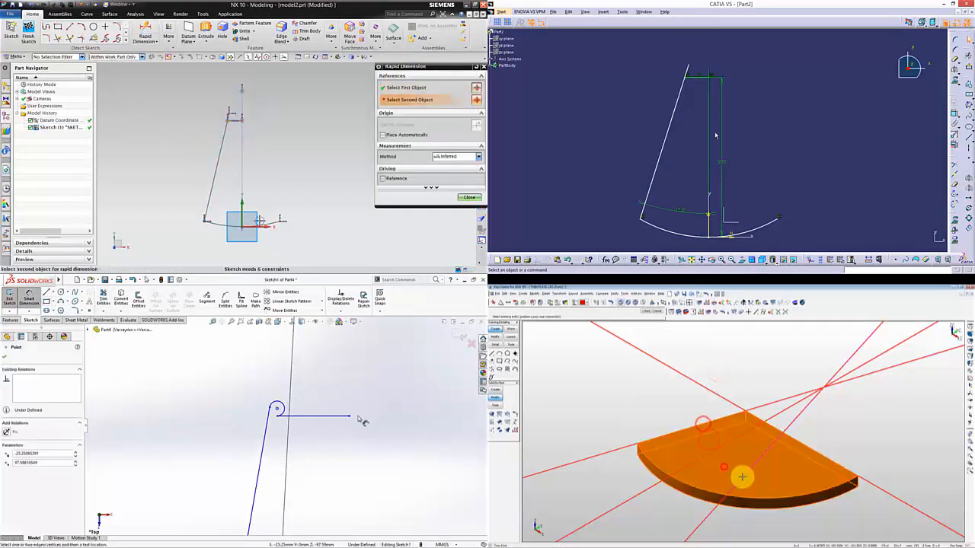
Step: Dimension the SOLIDWORKS corner arc's centre to the top line's end as 104.5 mm, and the NX top line's height as 500 mm
scroll(769, 400, "up", 3)
left_click(310, 378)
left_click(323, 215)
type("2")
key("Return")
type("500")
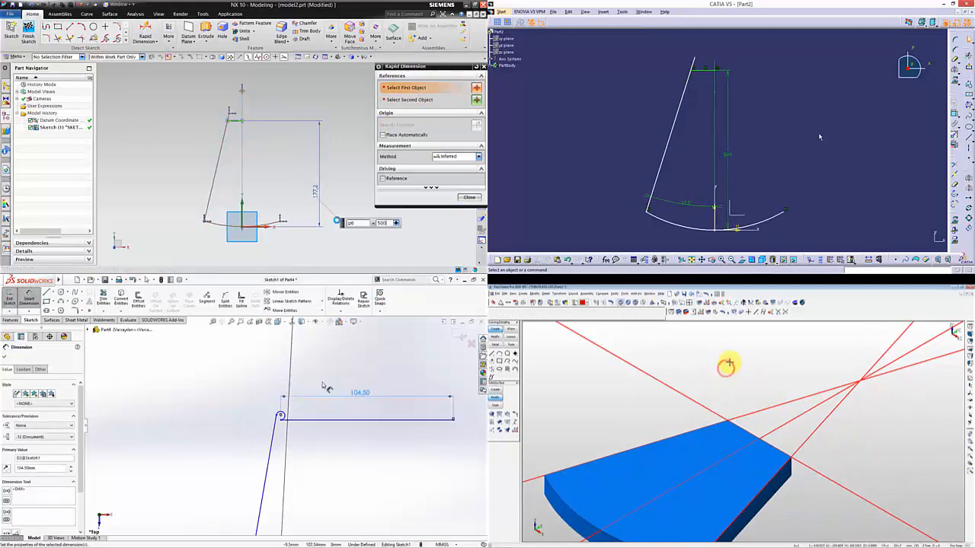
key("Return")
Step: Set the SOLIDWORKS corner arc's radius to 30 mm
scroll(282, 440, "up", 3)
middle_click_drag(820, 136, 812, 134)
key("c")
left_click(222, 373)
left_click(248, 363)
left_click(220, 234)
type("30")
key("Return")
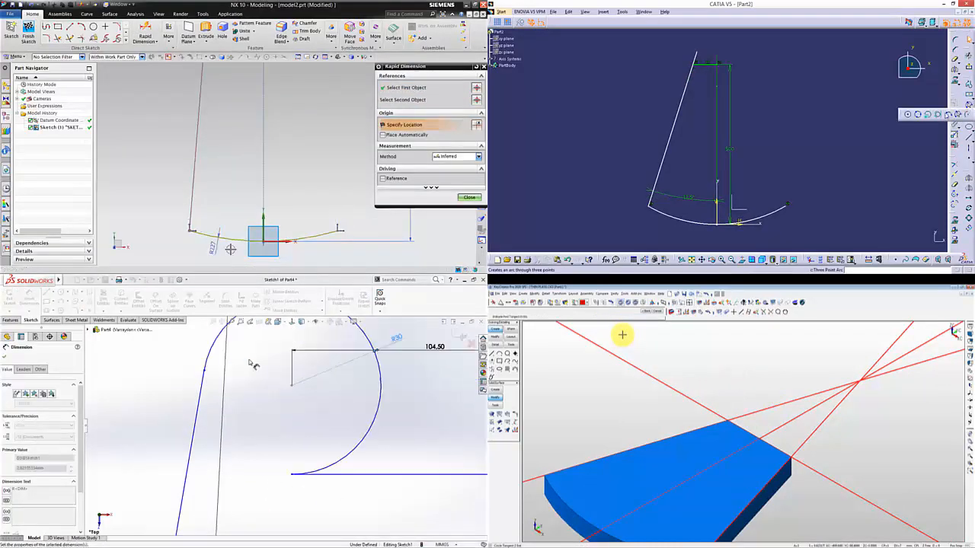
Step: Dimension the NX arc's radius as 500 mm and add tangent circles at the narrow-end corners of the KeyCreator wedge
left_click(228, 248)
scroll(252, 364, "up", 4)
left_click(737, 424)
scroll(236, 227, "down", 5)
middle_click_drag(702, 84, 737, 162)
scroll(213, 157, "up", 2)
Step: Set the SOLIDWORKS side line's angle to 17.5 degrees and sketch a small corner circle tangent to the CATIA top line
left_click(217, 427)
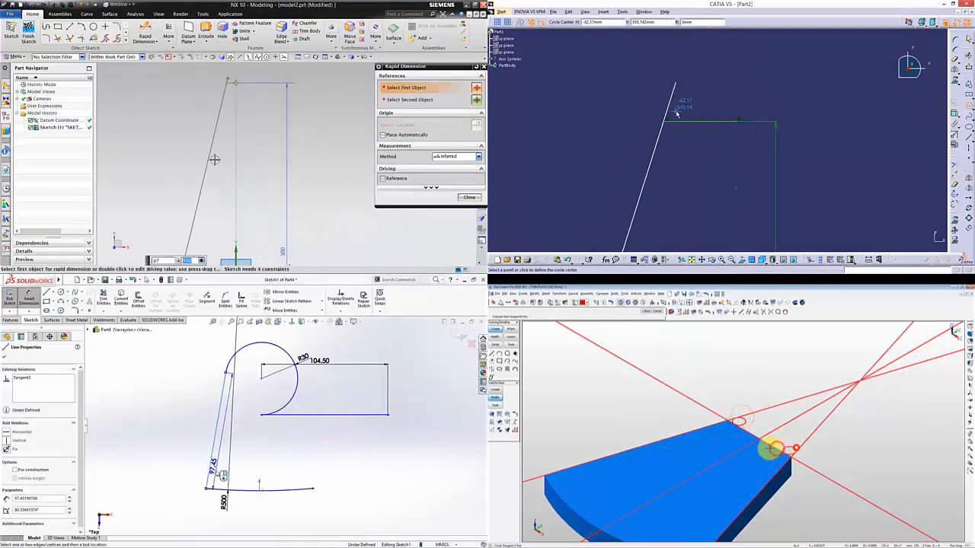
left_click(213, 157)
scroll(769, 448, "up", 3)
left_click(663, 106)
left_click(226, 421)
left_click(683, 122)
left_click(729, 389)
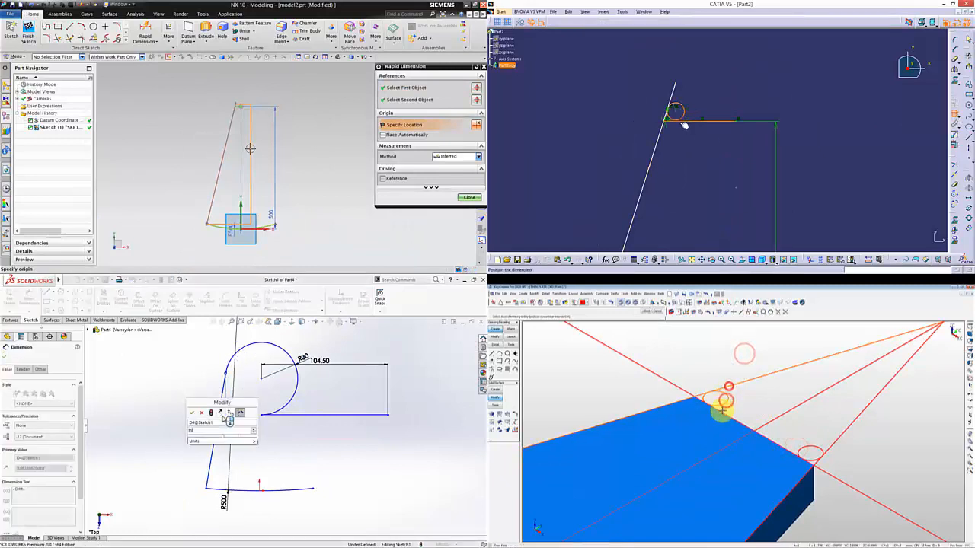
type("17.5")
left_click(722, 411)
right_click(694, 131)
key("Return")
Step: Dimension the angle between the NX side line and the vertical axis as 17.5 degrees
left_click(701, 141)
left_click(245, 192)
scroll(266, 417, "down", 2)
left_click(828, 450)
key("Escape")
middle_click_drag(724, 183, 723, 76)
scroll(243, 457, "up", 3)
scroll(821, 460, "up", 2)
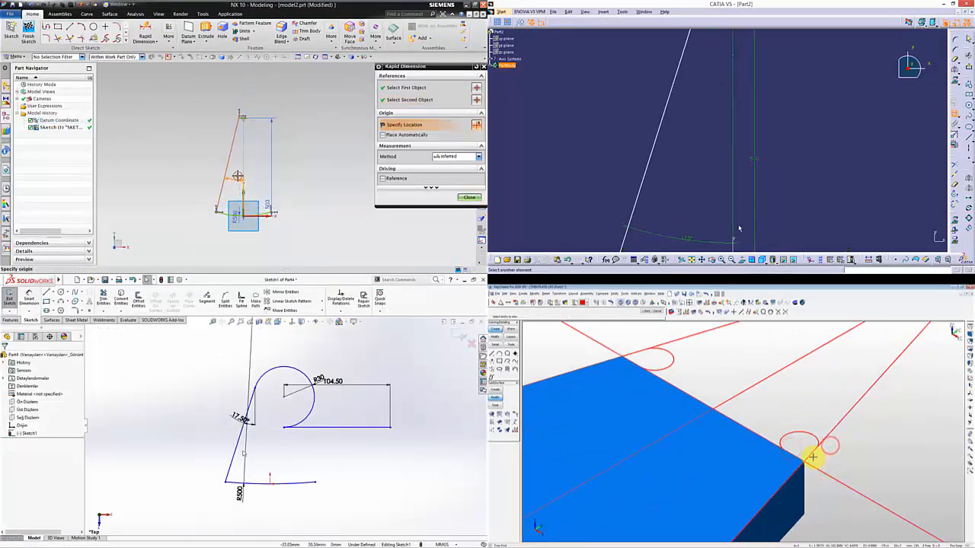
type("17")
Step: Set the CATIA corner circle's distance from the vertical axis to 104.5 mm and extend the SOLIDWORKS arc's left end
double_click(716, 180)
left_click_drag(225, 475, 174, 462)
type("20mm")
key("Return")
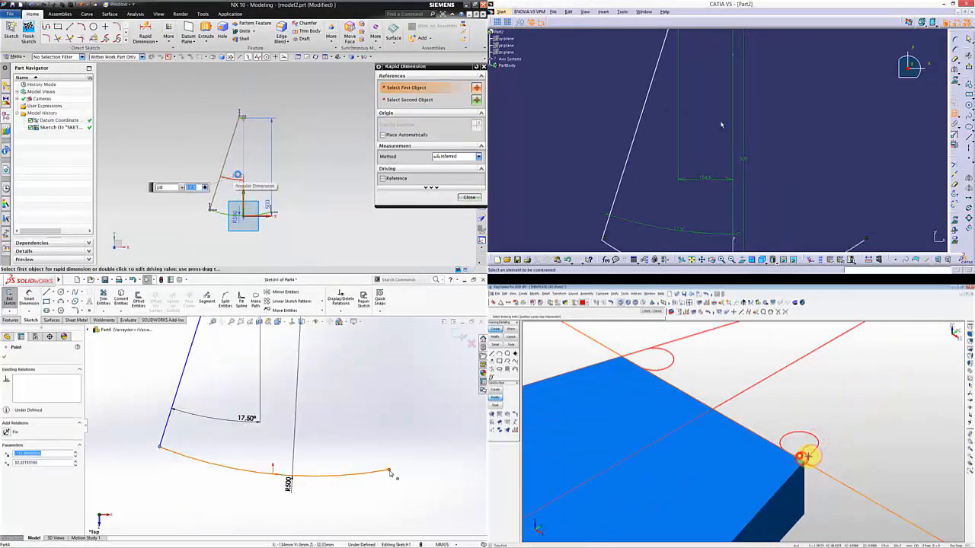
Step: Level the SOLIDWORKS arc's endpoints with a relation and trim the red lines around the KeyCreator corner circles
left_click(389, 470, "ctrl")
left_click(405, 448)
scroll(276, 487, "up", 3)
left_click(659, 348)
scroll(245, 112, "up", 4)
Step: Set the CATIA corner circle's size constraint to 15 and trim the red lines at the KeyCreator corner circles
double_click(719, 100)
left_click(308, 364)
left_click(634, 353)
type("15")
scroll(244, 113, "down", 2)
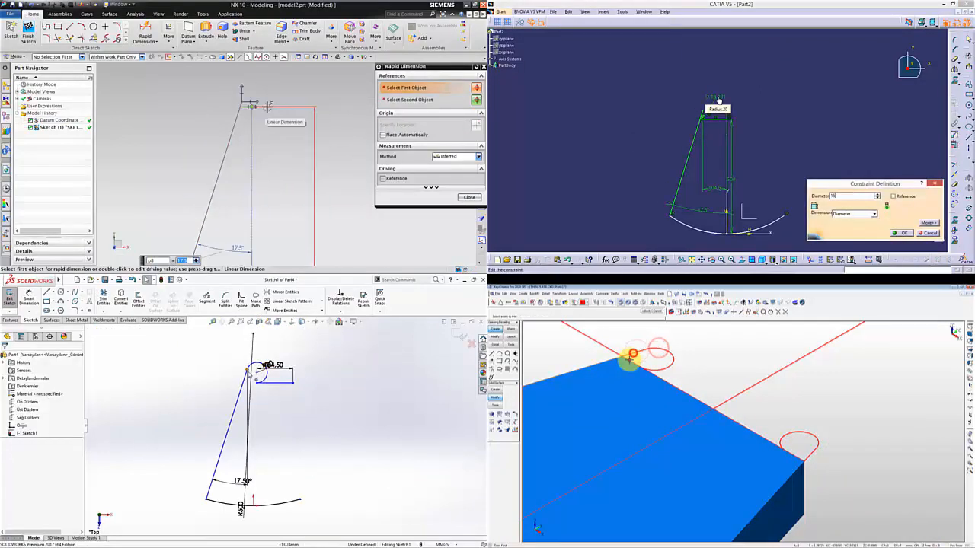
left_click_drag(247, 370, 222, 374)
left_click(628, 359)
Step: Sketch a small circle near the NX wedge's upper corner and set the CATIA base arc's radius to 500 mm
scroll(230, 143, "up", 6)
key("Escape")
key("o")
key("Return")
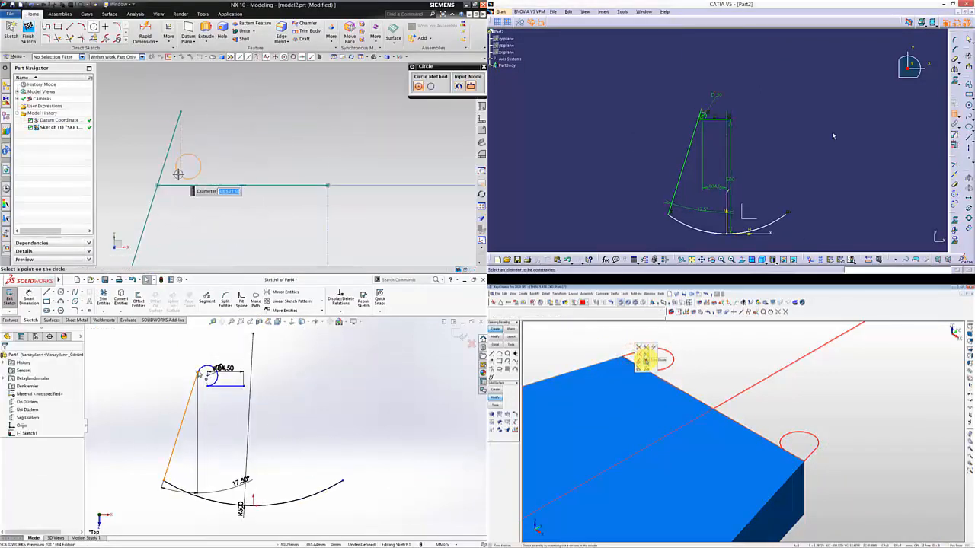
key("d")
double_click(789, 225)
key("Return")
Step: Dimension the SOLIDWORKS wedge's height as 500 mm and set the NX corner circle's diameter to 30 mm
left_click(277, 419)
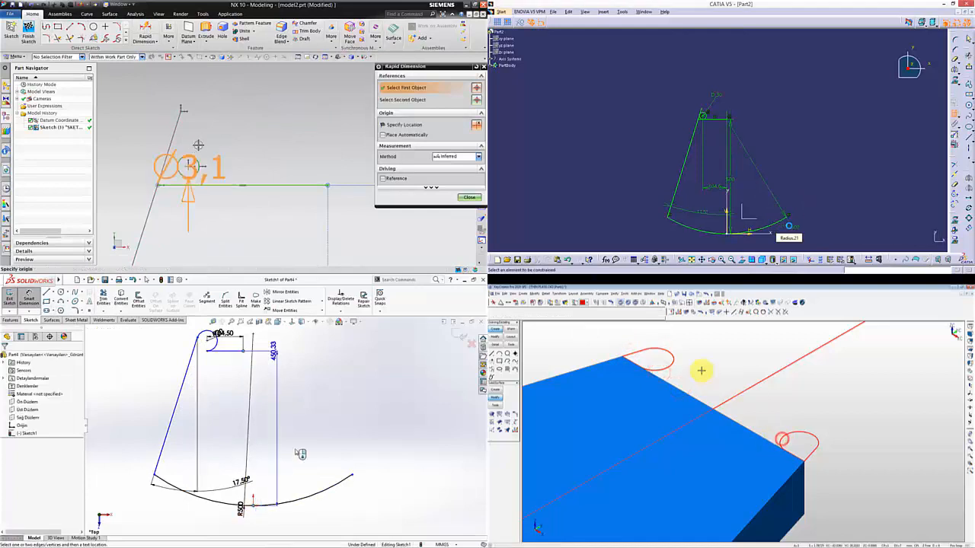
key("Return")
key("Escape")
Step: Extrude the two KeyCreator corner outlines forward into rounded lugs joined to the plate
left_click(732, 371)
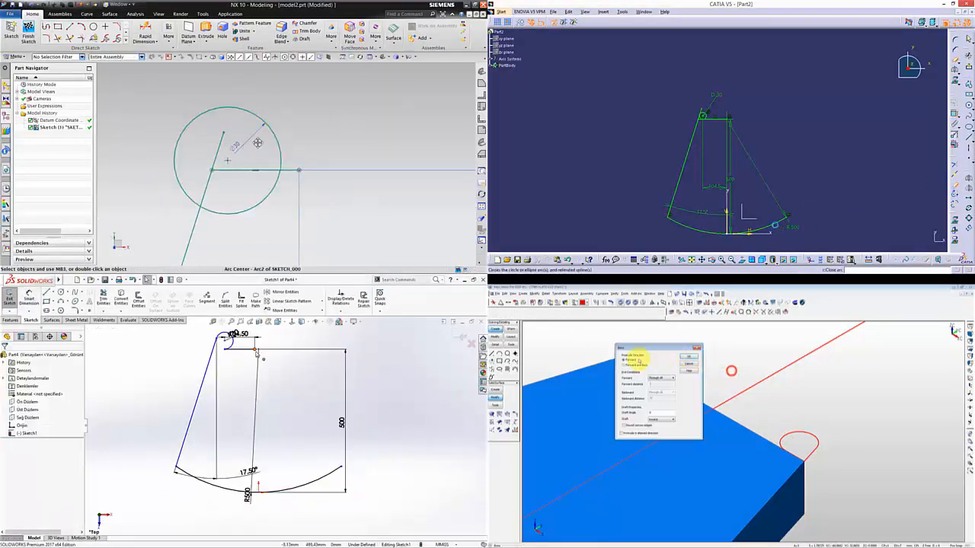
left_click(689, 357)
left_click(786, 217)
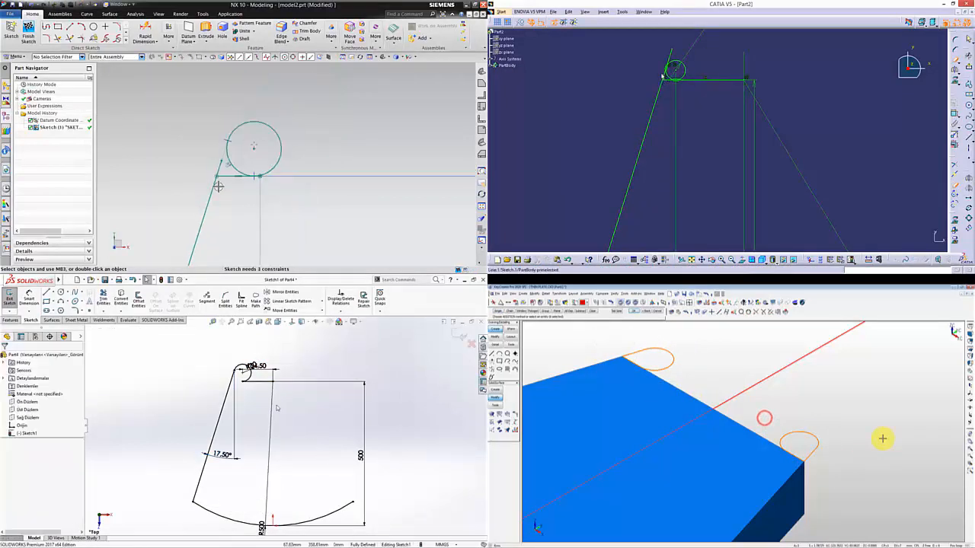
left_click(651, 375)
scroll(220, 135, "up", 2)
scroll(269, 415, "down", 3)
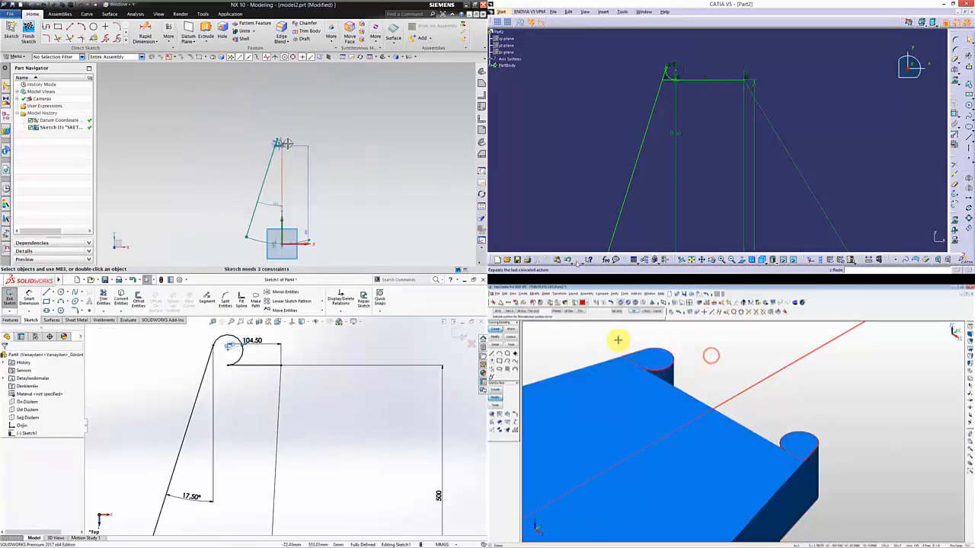
Step: Set the NX circle's distance from the vertical axis to 104.5 mm and close the SOLIDWORKS half outline with a vertical line
scroll(317, 459, "up", 3)
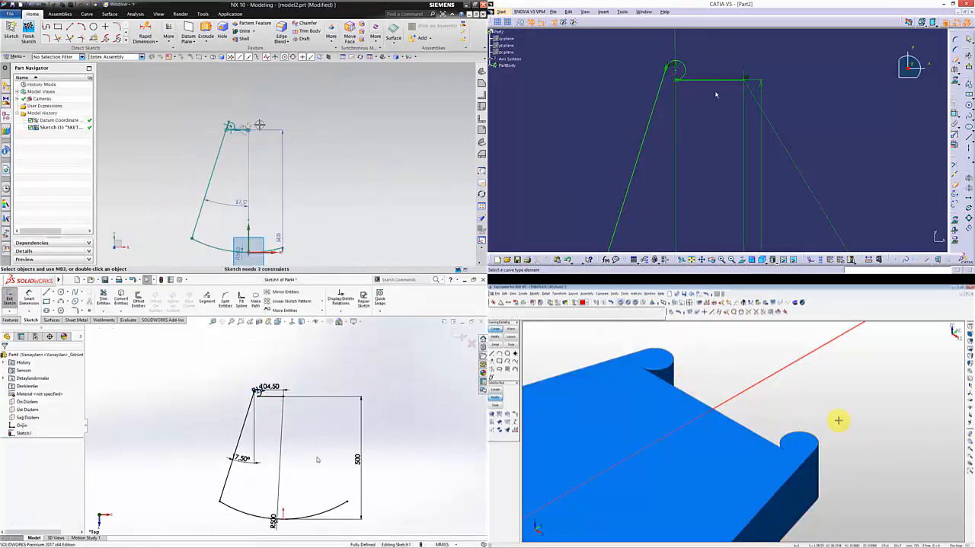
scroll(288, 525, "up", 2)
left_click(145, 35)
left_click(253, 335)
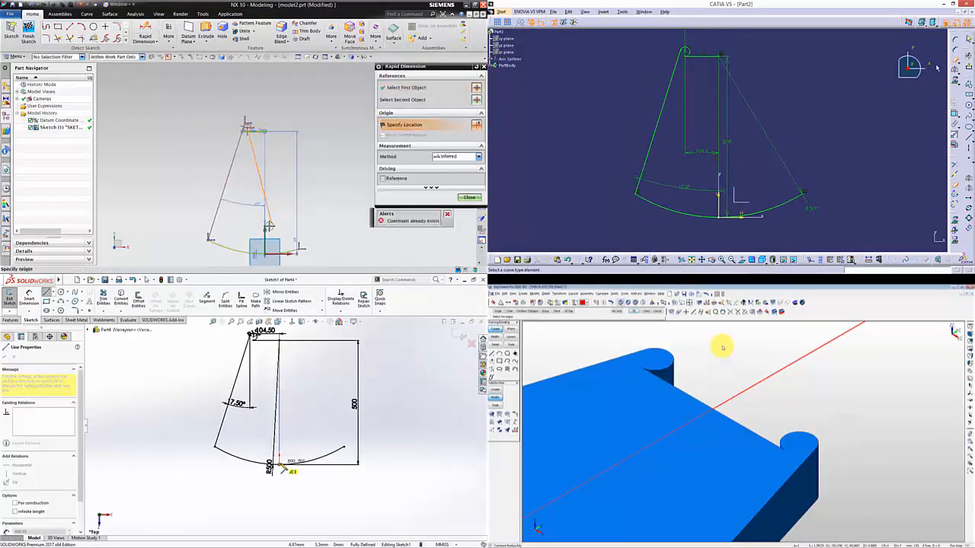
left_click(275, 140)
left_click(288, 457)
left_click(265, 431)
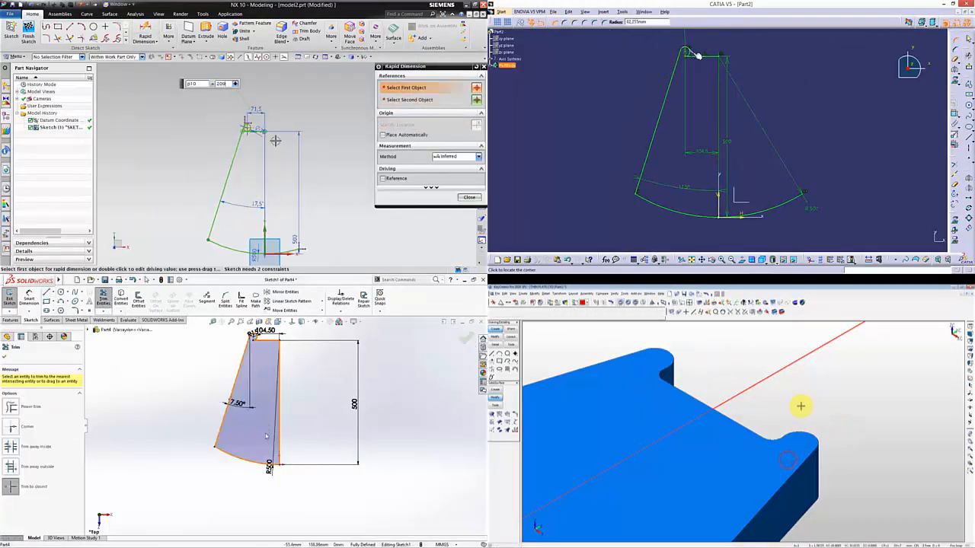
scroll(283, 355, "down", 2)
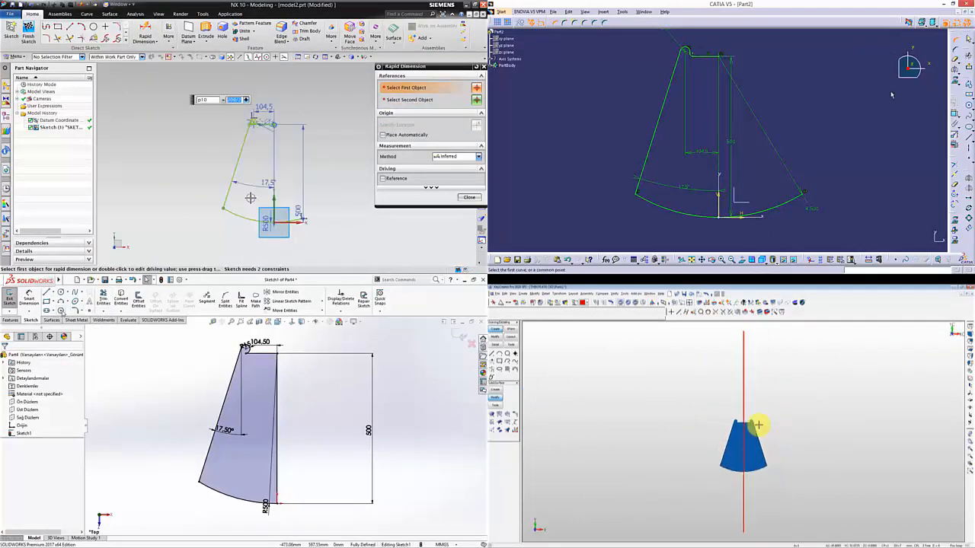
Step: Trim the excess lines around the NX corner circle and fillet the lower SOLIDWORKS corner with a 50 mm radius
scroll(240, 106, "up", 2)
left_click(57, 36)
left_click(201, 482)
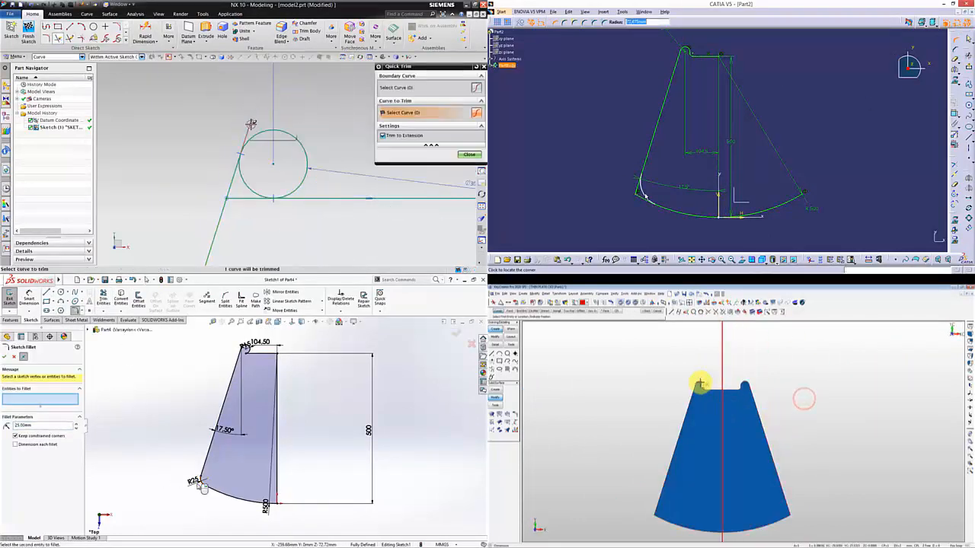
left_click(11, 356)
double_click(193, 481)
type("50")
key("Return")
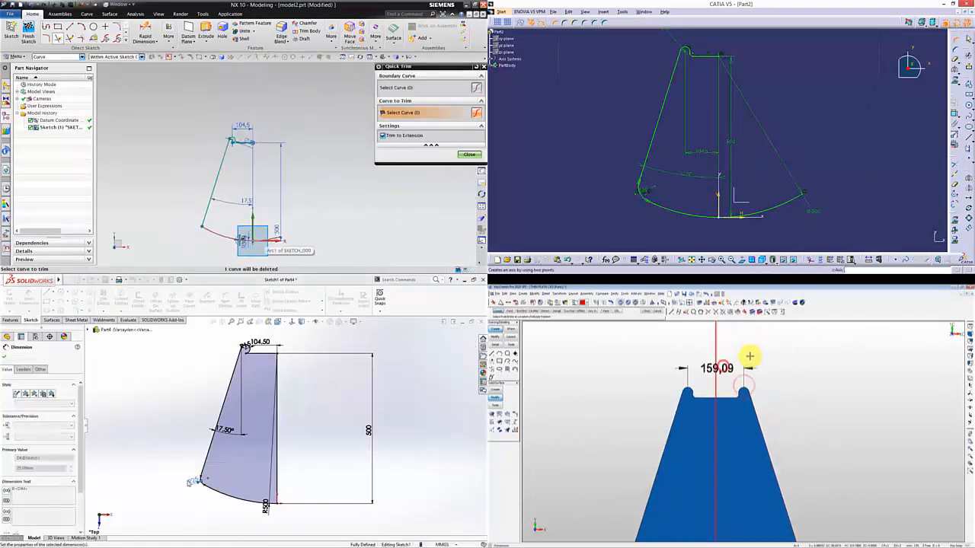
left_click(459, 336)
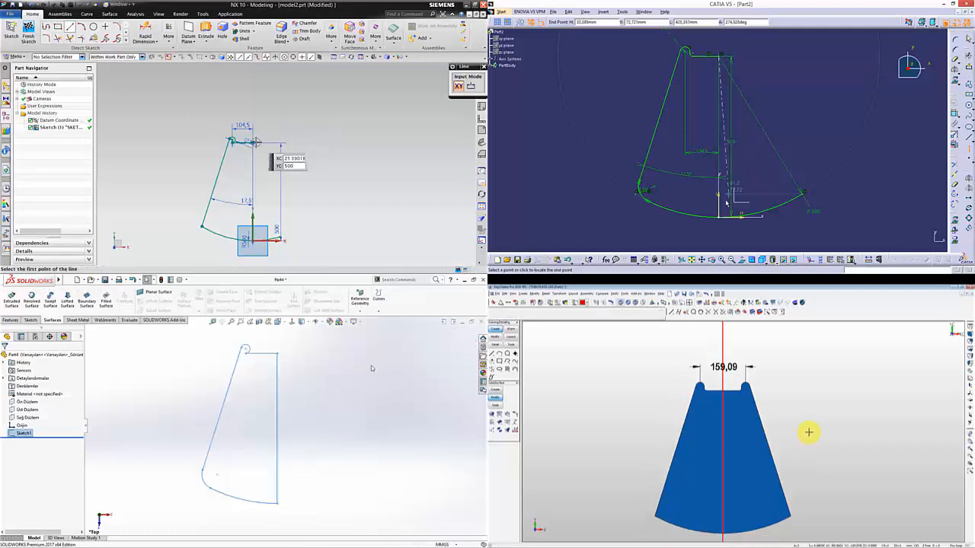
Step: Draw a vertical line along the NX wedge's axis and fillet the inner SOLIDWORKS lug corner with a 10 mm radius
left_click(252, 234)
left_click(283, 322)
left_click(723, 371)
left_click(248, 357)
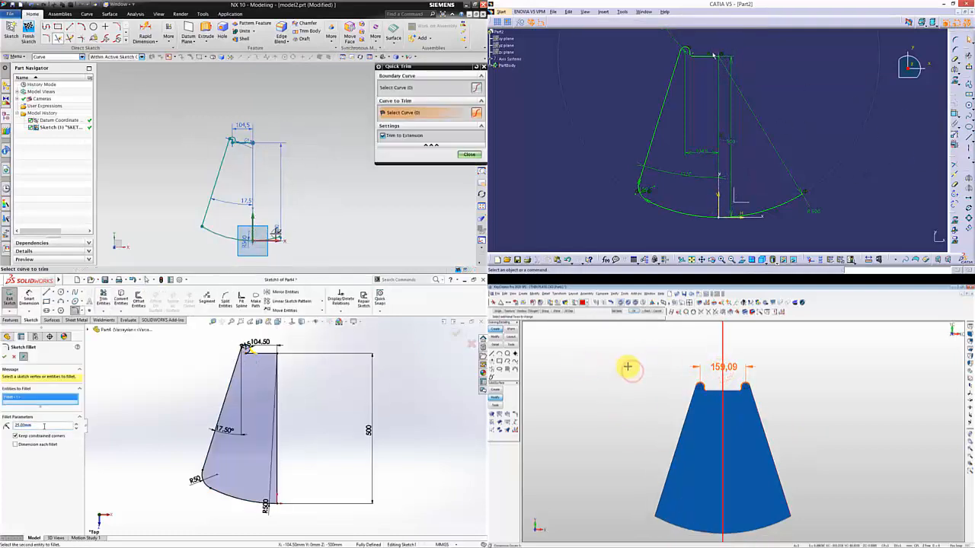
left_click(631, 371)
scroll(334, 197, "down", 3)
key("Return")
left_click(710, 535)
left_click(460, 336)
Step: Mirror the CATIA half outline about the vertical axis and set the spacing of the KeyCreator lugs to 209 mm
scroll(287, 208, "up", 5)
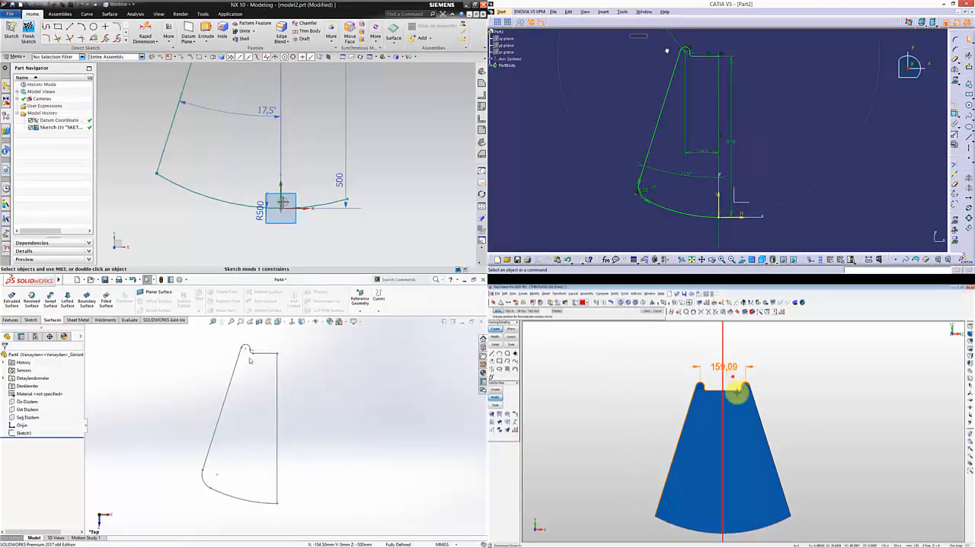
left_click(158, 292)
left_click_drag(630, 34, 737, 228)
left_click(733, 377)
scroll(282, 202, "down", 3)
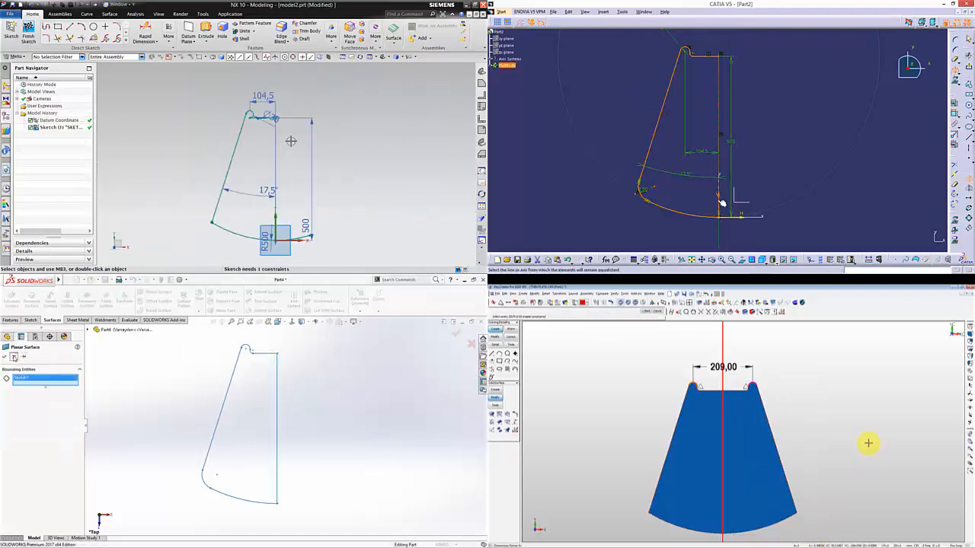
key("l")
left_click(737, 369)
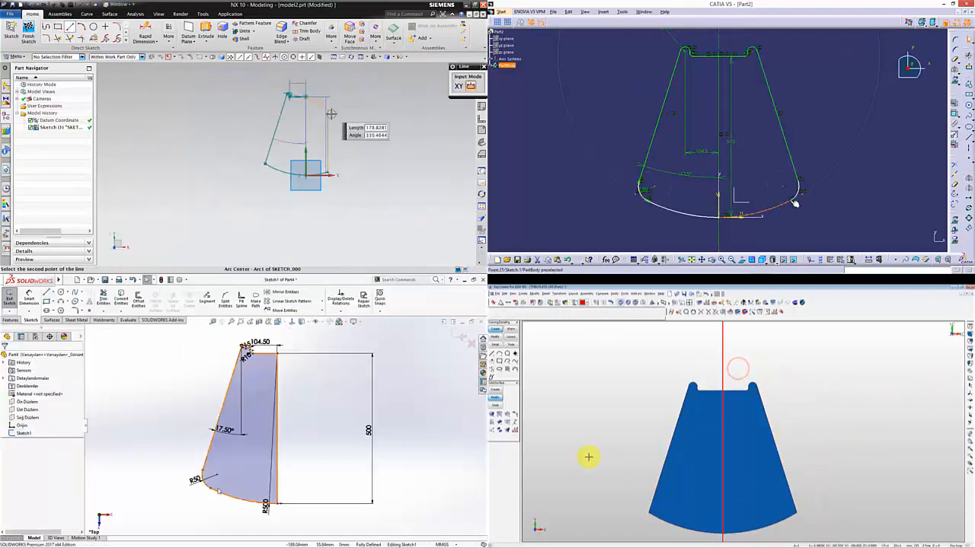
Step: Close the NX half outline with a trimmed vertical line and round the wide-end corners of the KeyCreator plate
left_click(306, 195)
left_click(608, 478)
key("Escape")
scroll(311, 186, "up", 5)
left_click(128, 282)
key("t")
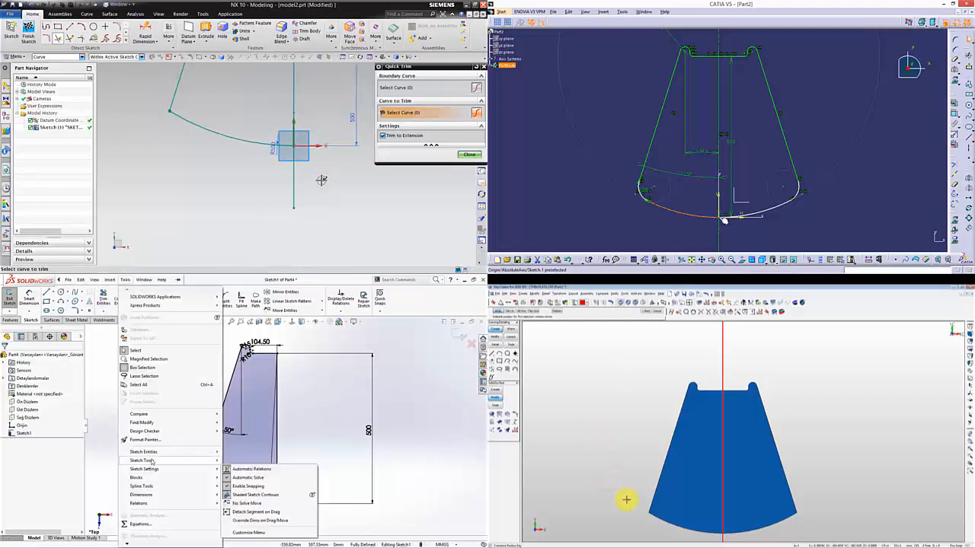
mouse_move(152, 460)
left_click(629, 498)
left_click_drag(322, 180, 254, 216)
left_click(816, 525)
key("Escape")
scroll(237, 224, "down", 3)
Step: Fillet the lower outer corner of the NX half outline with a 50 mm radius
right_click(736, 228)
middle_click_drag(745, 508, 710, 431)
left_click(47, 39)
left_click(756, 199)
type("0")
left_click(205, 167)
scroll(206, 180, "down", 2)
scroll(680, 382, "up", 2)
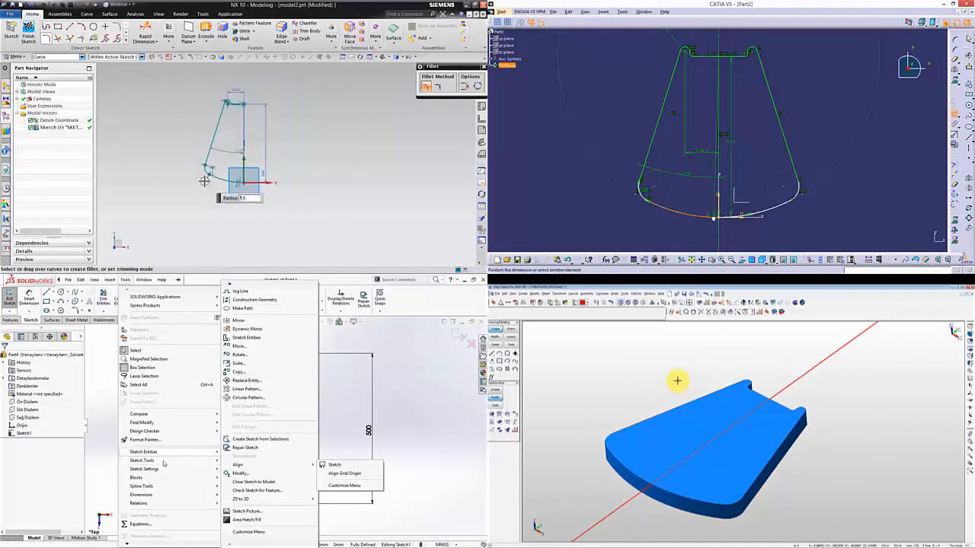
Step: Fillet the inner NX lug corner with a 10 mm radius and shell the KeyCreator plate inward with its top face open
mouse_move(166, 453)
left_click(680, 382)
left_click(769, 237)
type("10")
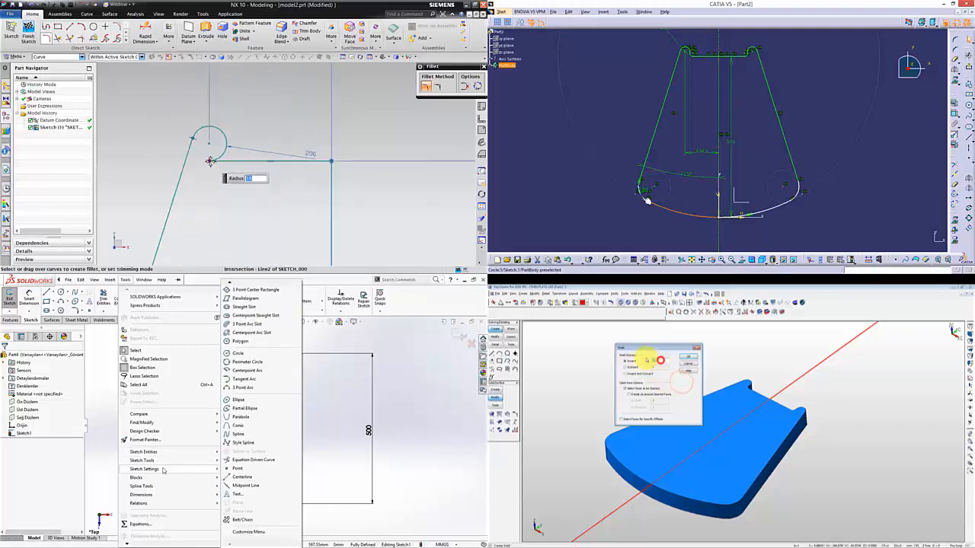
left_click(209, 161)
key("Return")
left_click(678, 435)
mouse_move(687, 198)
middle_mouse_down("ctrl")
mouse_move(742, 178)
mouse_move(702, 113)
middle_mouse_up("ctrl")
left_click(28, 32)
middle_click(677, 437)
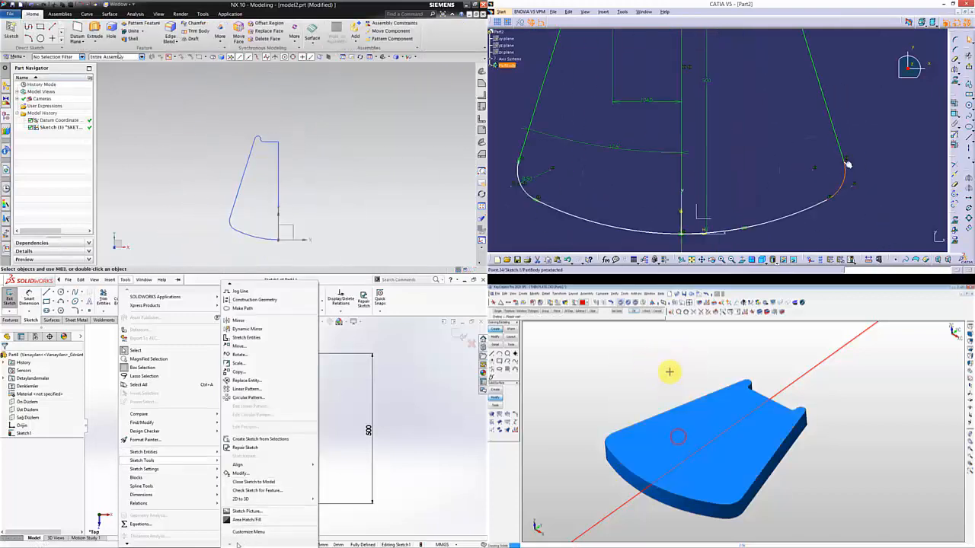
Step: Create an NX fill surface bounded by the finished half outline sketch
left_click(110, 13)
left_click(178, 36)
mouse_move(673, 471)
middle_mouse_down()
mouse_move(711, 462)
mouse_move(729, 473)
mouse_move(721, 471)
middle_mouse_up()
left_click(279, 149)
left_click(416, 210)
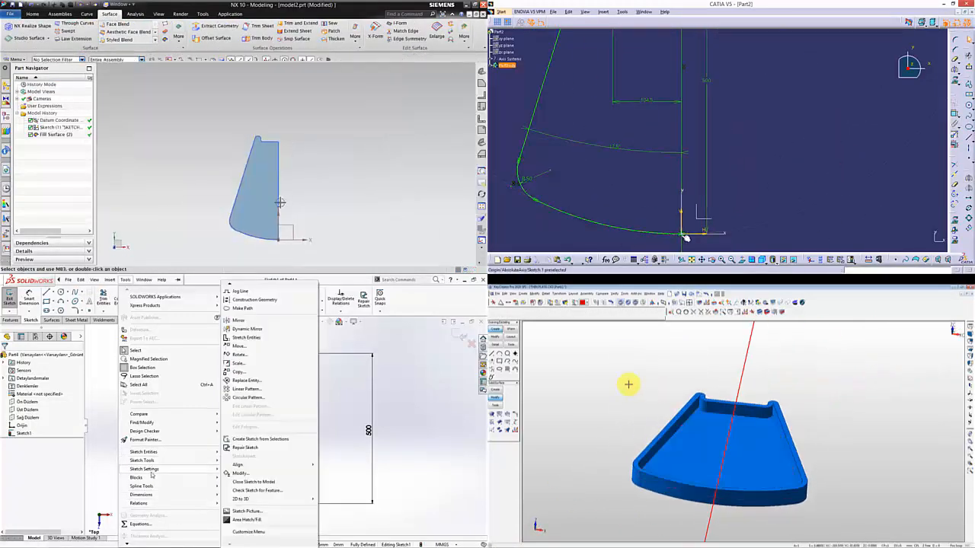
Step: Remove the bulging inner wall faces at the two lug corners of the KeyCreator pocket
middle_click_drag(629, 385, 634, 379)
scroll(272, 227, "up", 2)
middle_click_drag(659, 224, 670, 191, "ctrl")
mouse_move(144, 545)
left_click(698, 303)
left_click(711, 409)
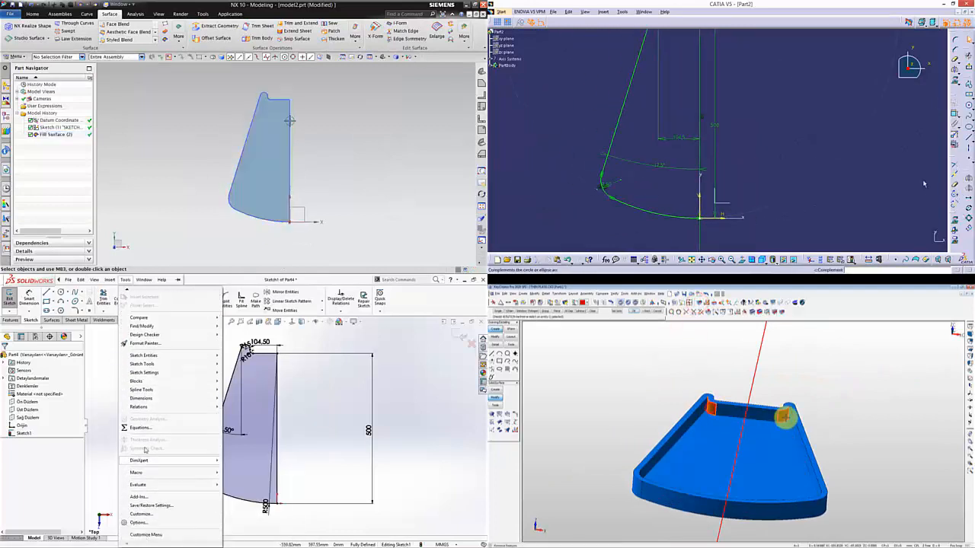
left_click(956, 75)
middle_click(850, 419)
Step: Start a new NX sketch on the fill surface's plane and remove the red centre line from the KeyCreator view
left_click(32, 14)
mouse_move(153, 374)
left_click(11, 31)
left_click(701, 200)
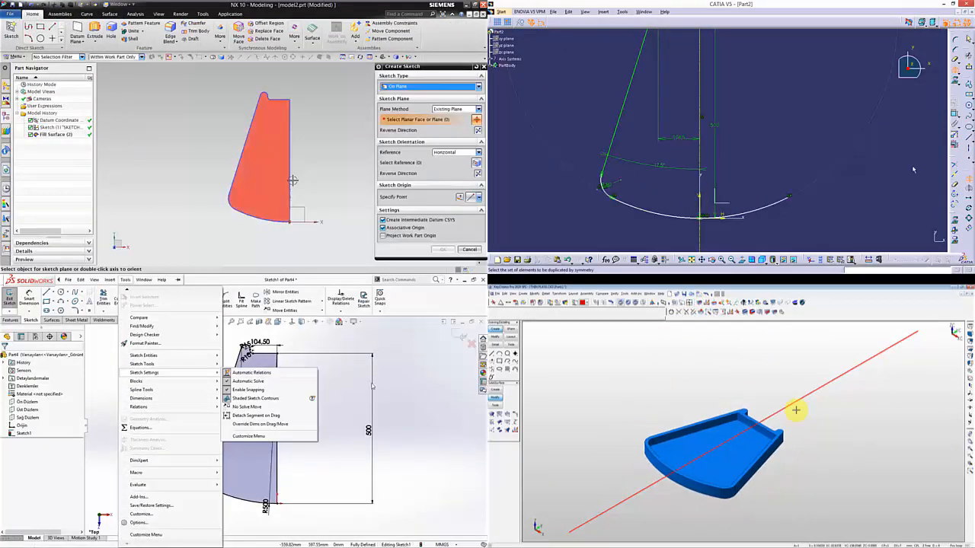
left_click(256, 415)
left_click(790, 403)
key("ctrl+a")
left_click(444, 248)
key("alt+a")
key("Escape")
scroll(244, 344, "down", 6)
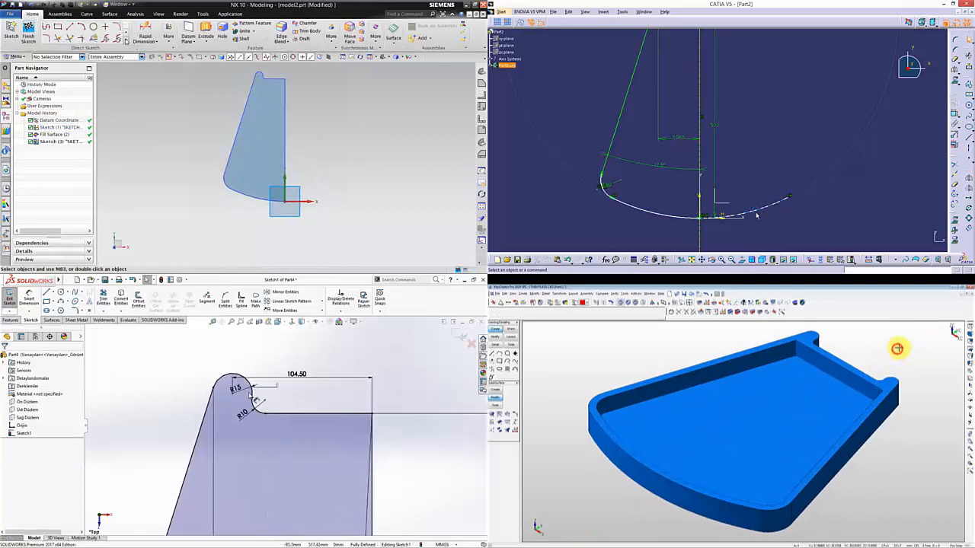
Step: Delete the extra half of the CATIA base arc beyond the vertical axis and exit the SOLIDWORKS sketch
left_click(127, 39)
scroll(263, 369, "up", 6)
left_click(57, 90)
right_click(755, 214)
left_click(775, 196)
left_click(460, 337)
Step: Project the half outline's feature curves into the NX sketch and round the KeyCreator pocket's inner corners at the lug end
left_click(280, 60)
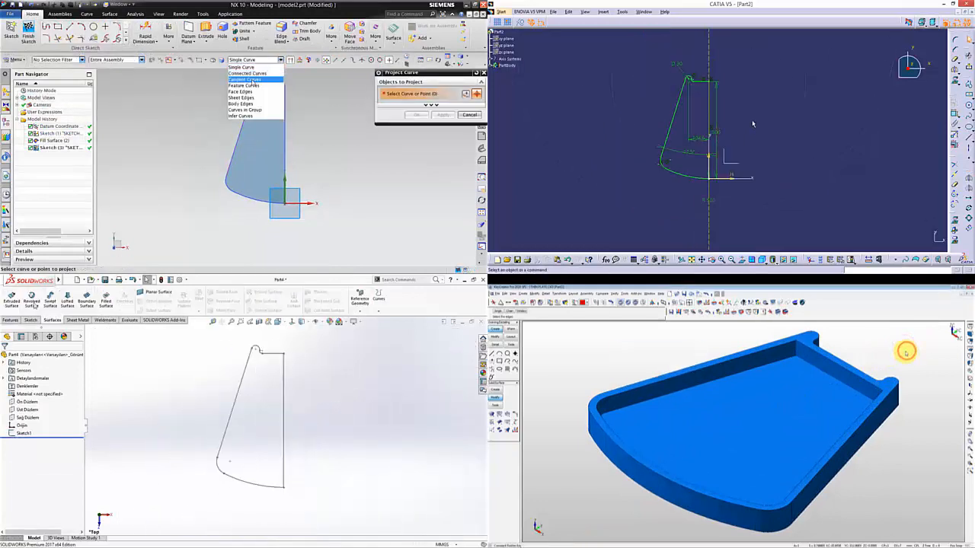
left_click(245, 85)
left_click(106, 299)
left_click(284, 99)
left_click(796, 350)
left_click(969, 138)
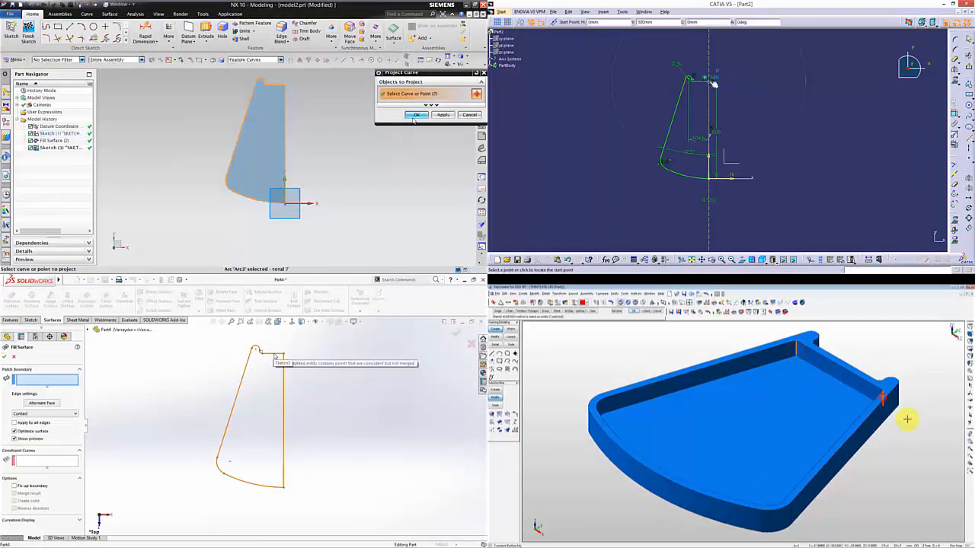
left_click(417, 115)
Step: Close the CATIA half outline with a vertical line from the top line to the base arc and exit its sketch
left_click(710, 179)
key("Escape")
left_click(94, 82)
left_click(307, 338)
left_click(755, 356)
scroll(260, 356, "down", 6)
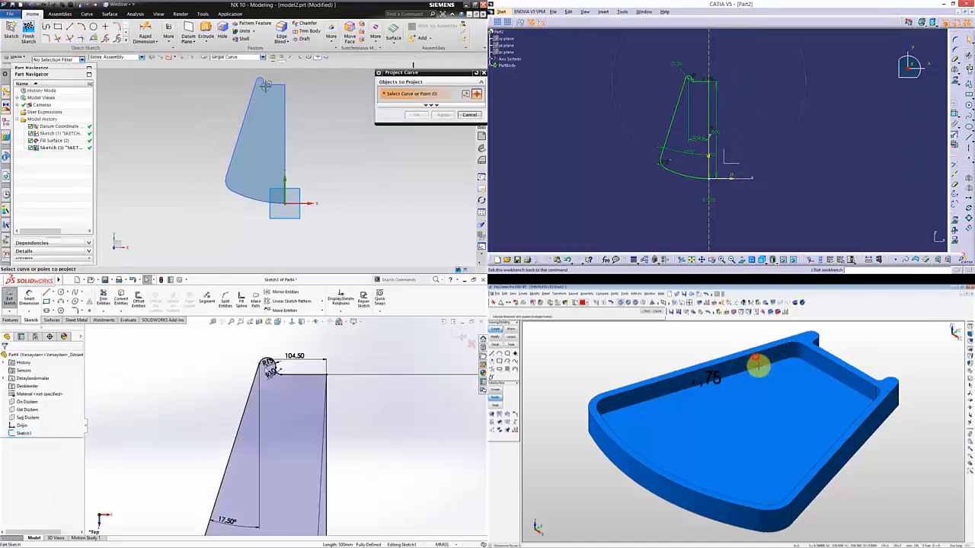
Step: Select the NX side line for projection using the Tangent Curves rule and dimension the KeyCreator pocket's depth
scroll(261, 76, "up", 3)
left_click(280, 60)
left_click(247, 80)
left_click(878, 351)
left_click(243, 91)
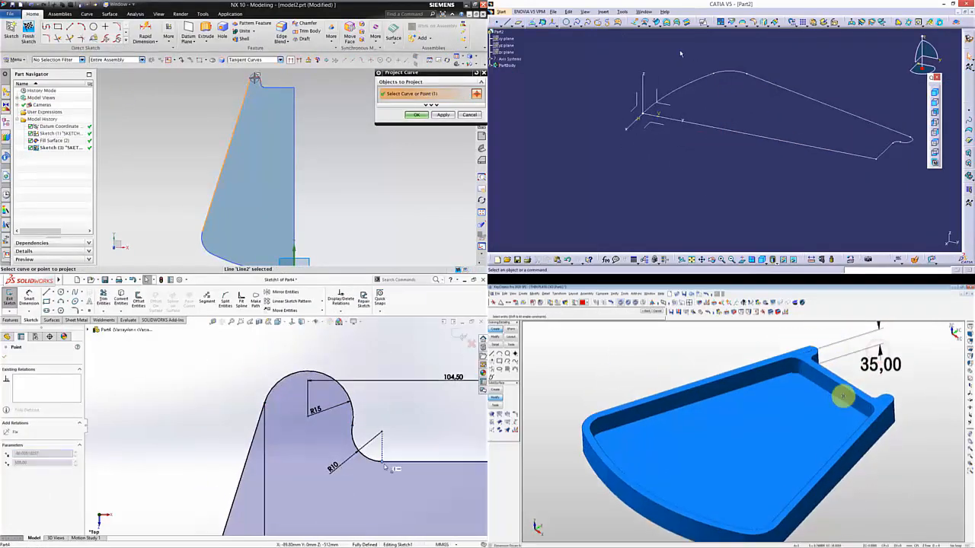
Step: Fill the closed CATIA sketch with a surface and set the KeyCreator pocket's depth to 8 mm
left_click(668, 23)
scroll(312, 378, "up", 5)
left_click(789, 94)
left_click(871, 371)
left_click(873, 240)
scroll(277, 432, "down", 5)
left_click(221, 216)
key("Return")
Step: Project the selected tangent outline curves, without the vertical closing line, into the NX sketch
left_click(276, 431)
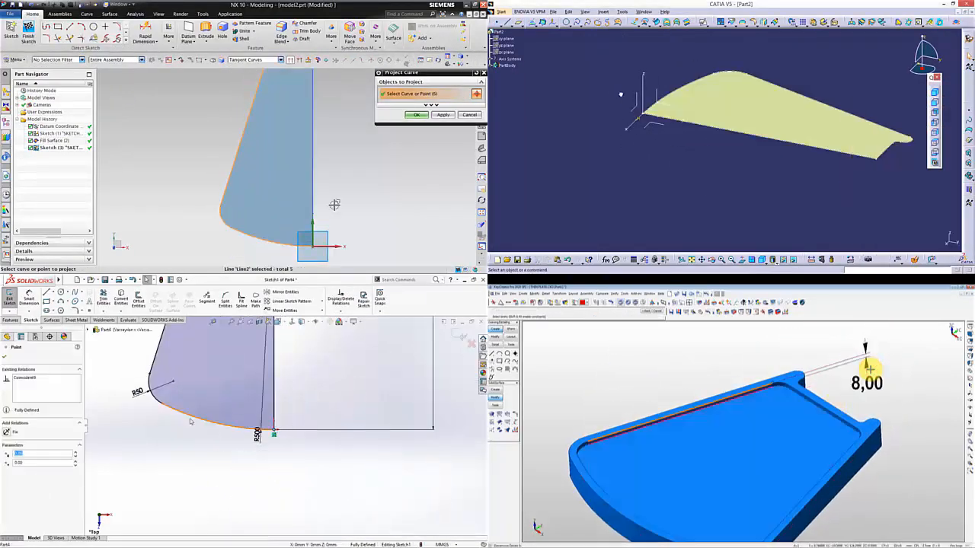
left_click(417, 116)
scroll(277, 429, "up", 6)
scroll(247, 148, "down", 2)
Step: Start a positioned sketch on the CATIA fill surface and select KeyCreator's pocket floor for dynamic moving
left_click(201, 453)
left_click(702, 132)
left_click(126, 44)
left_click(126, 280)
left_click(711, 303)
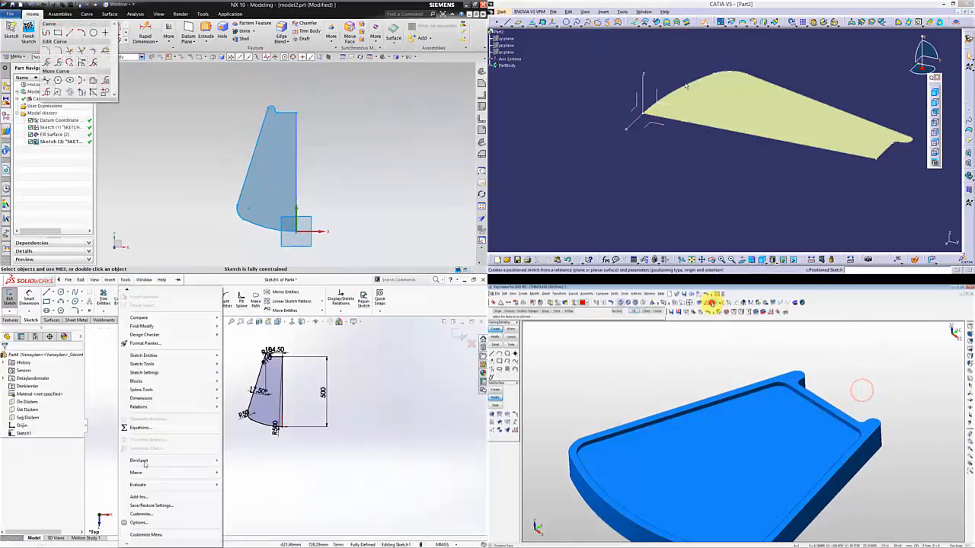
left_click(702, 23)
left_click(116, 38)
left_click(753, 438)
left_click(912, 241)
middle_click_drag(739, 163, 739, 199, "ctrl")
Step: Check the SOLIDWORKS outline for gaps with Repair Sketch and set the NX outline's inward Offset Move Curve distance to 15 mm
mouse_move(146, 365)
left_click(285, 117)
left_click(725, 471)
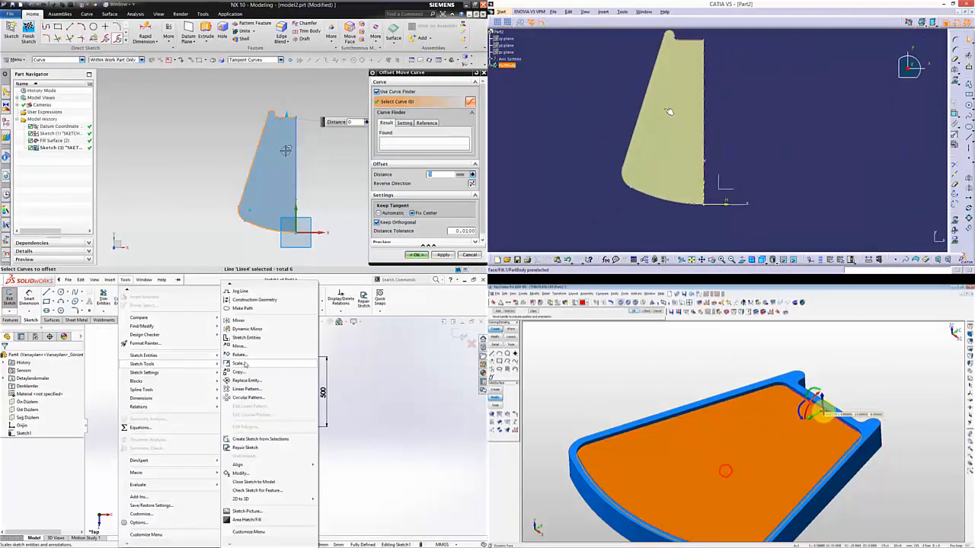
left_click(635, 185)
left_click(258, 451)
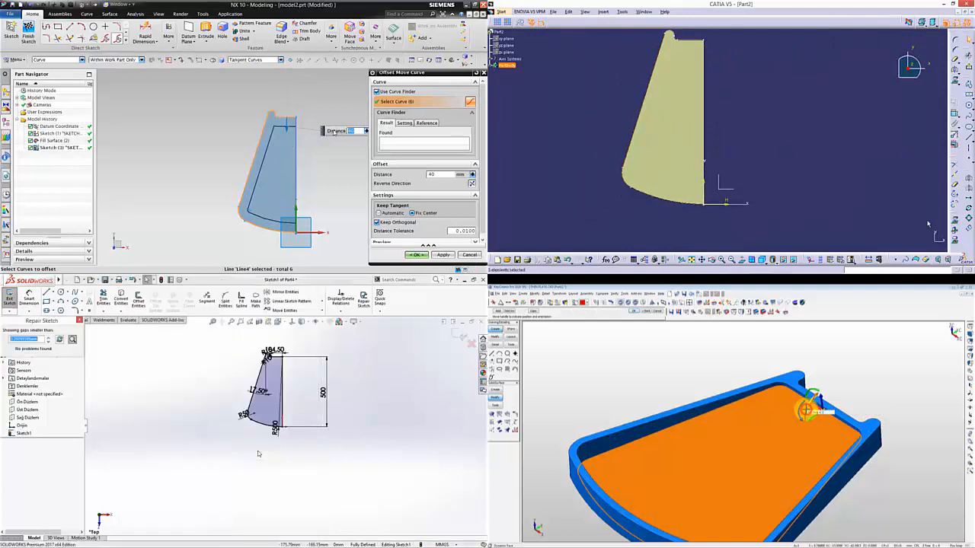
left_click(955, 220)
scroll(430, 211, "down", 1)
left_click(73, 340)
key("Return")
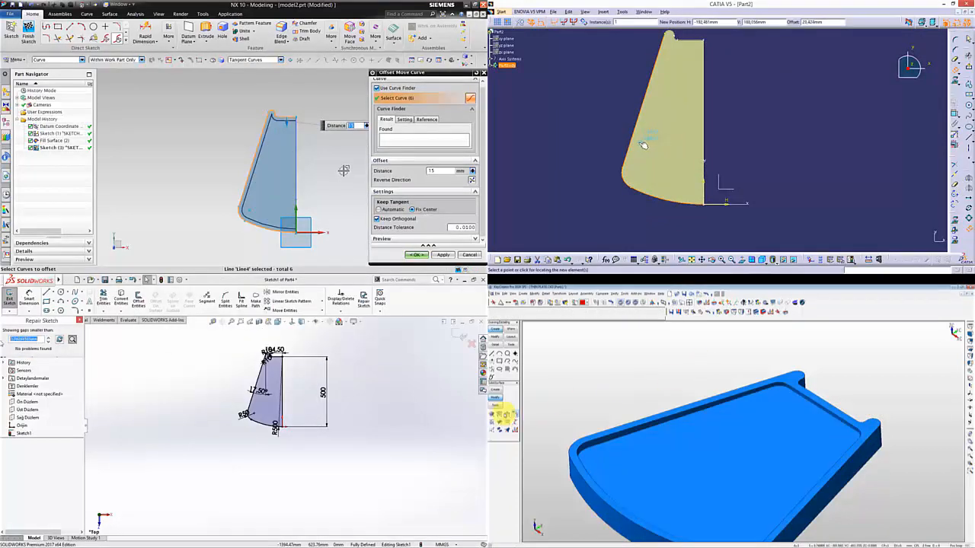
Step: Offset the CATIA side and base curves inward and open KeyCreator's Taper Faces command
left_click(644, 145)
left_click(418, 254)
left_click(784, 172)
left_click(500, 414)
scroll(284, 142, "up", 1)
left_click(79, 321)
left_click(512, 436)
scroll(277, 90, "up", 2)
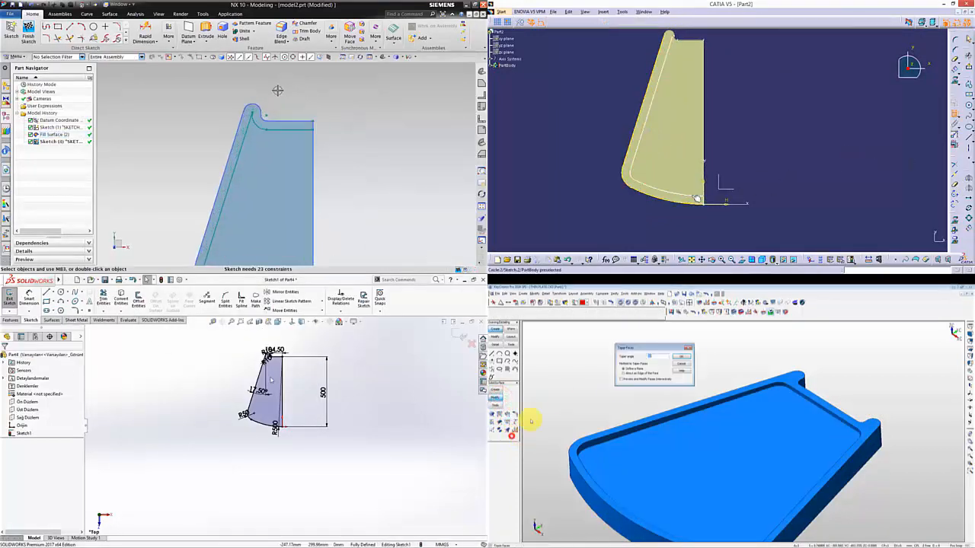
Step: Delete the lug arcs from the NX offset curves and enter the taper angle for the KeyCreator faces
scroll(279, 357, "down", 5)
scroll(290, 455, "up", 2)
left_click(661, 357)
left_click(261, 126)
double_click(697, 222)
scroll(284, 524, "down", 2)
key("Delete")
left_click_drag(275, 502, 260, 499)
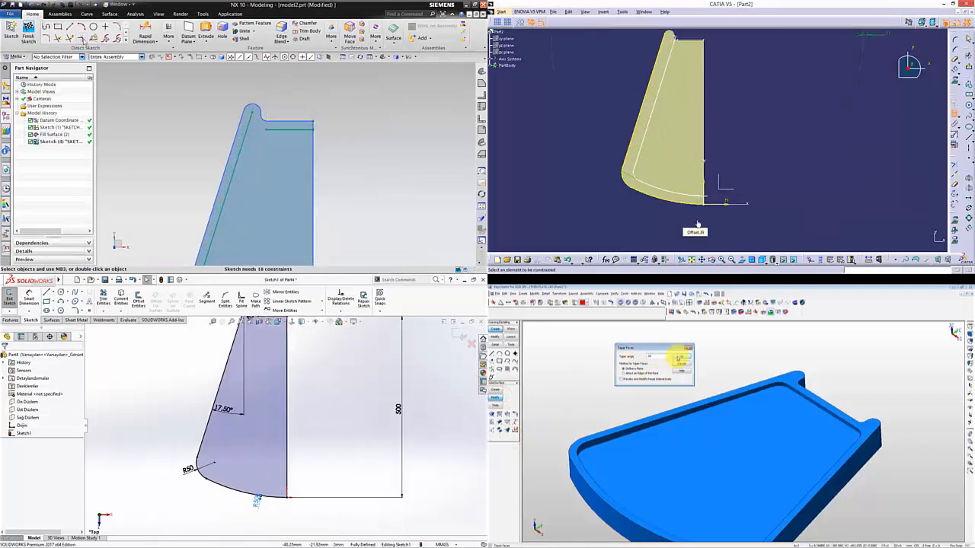
Step: Fill the SOLIDWORKS outline sketch with a planar surface and start Quick Trim on the NX offset lines
left_click(257, 501)
left_click(679, 358)
left_click(152, 295)
key("t")
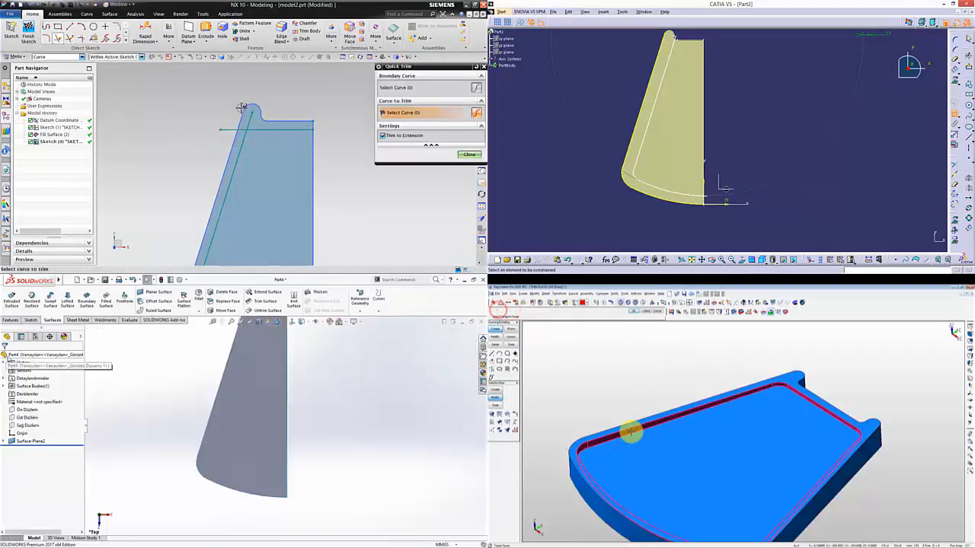
Step: Delete the SOLIDWORKS planar surface feature
right_click(41, 441)
left_click(58, 454)
scroll(226, 116, "up", 3)
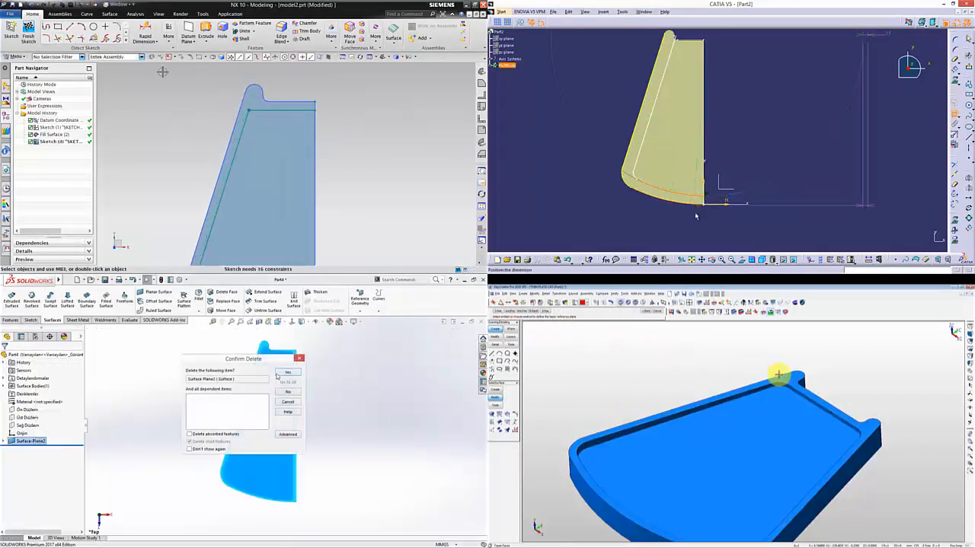
left_click(287, 371)
Step: Fill the SOLIDWORKS sketch with a planar surface again and constrain the offset of the CATIA base arc
right_click(697, 218)
left_click(716, 181)
left_click(156, 292)
left_click(105, 38)
left_click(788, 375)
left_click(297, 366)
left_click(5, 357)
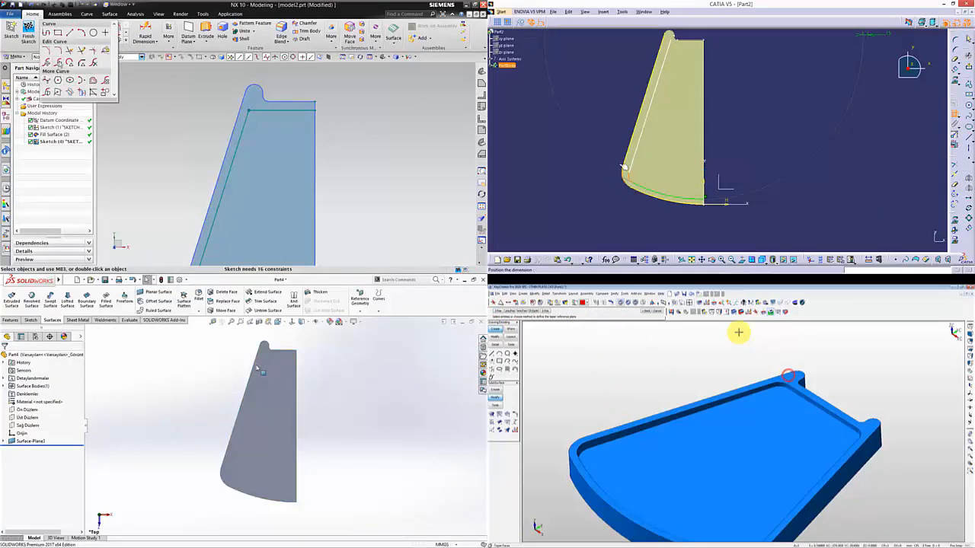
Step: Dimension the CATIA side line's offset and round the NX inner outline's upper corner with a 25 mm fillet
right_click(612, 139)
left_click(47, 51)
left_click(653, 190)
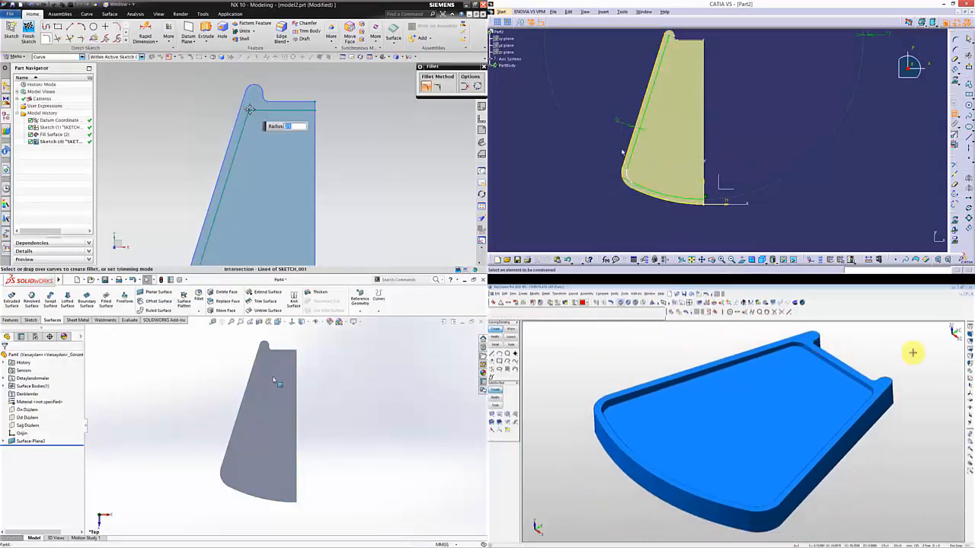
left_click(273, 379)
left_click(250, 110)
left_click(303, 360)
left_click(628, 178)
Step: Start Offset Entities on the SOLIDWORKS surface and draw a KeyCreator line along the plate's centre through its short edge
scroll(310, 103, "down", 4)
left_click(896, 350)
left_click(249, 418)
left_click(907, 368)
scroll(311, 99, "up", 6)
left_click(139, 297)
left_click(968, 138)
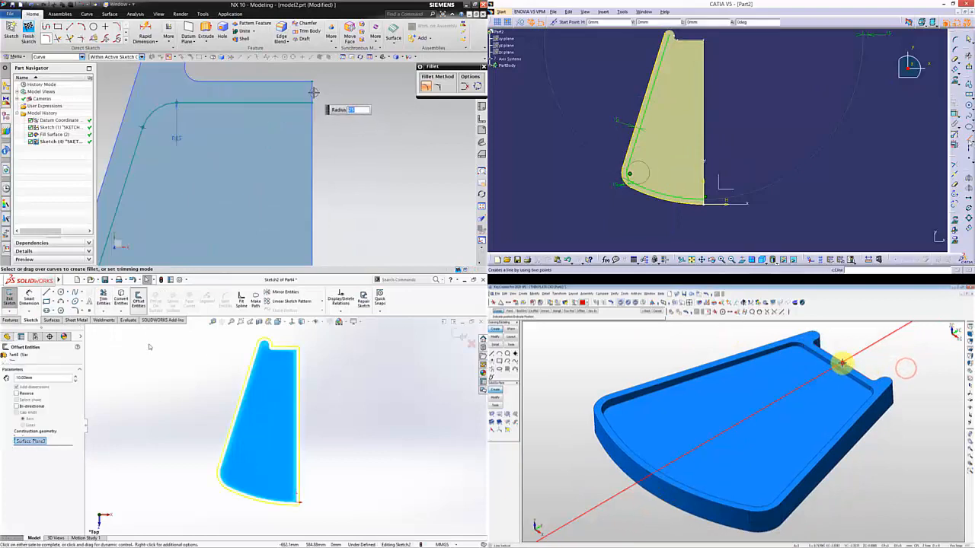
left_click(842, 364)
Step: Offset the SOLIDWORKS surface outline by 15 mm and draw a horizontal line near the CATIA plate's top edge
left_click(17, 393)
left_click(69, 26)
left_click(721, 52)
scroll(882, 359, "up", 1)
type("15")
key("Return")
right_click(882, 359)
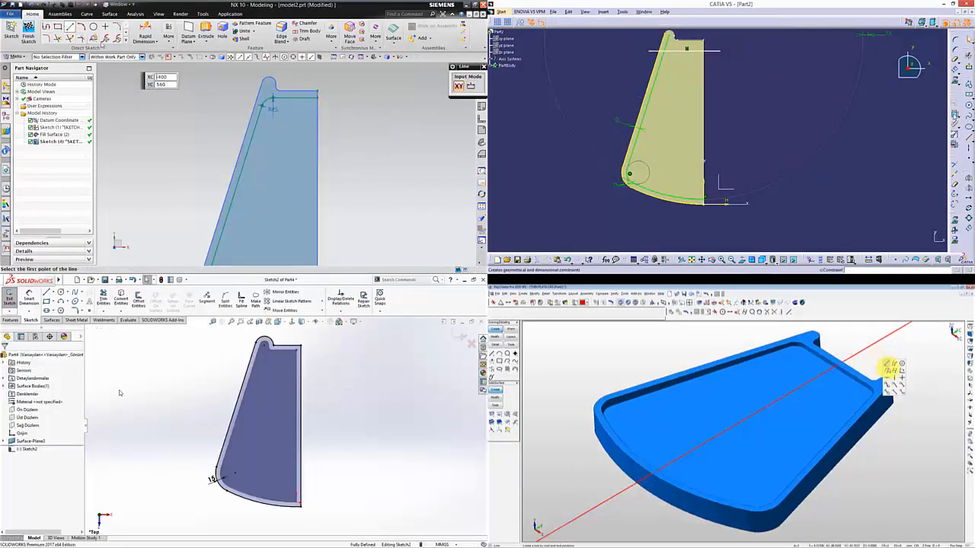
key("Return")
Step: Dimension the CATIA horizontal line from the top edge and flip the SOLIDWORKS outline offset inward
left_click(716, 54)
double_click(212, 479)
scroll(318, 98, "up", 3)
left_click(318, 98)
left_click(217, 475)
scroll(373, 102, "down", 5)
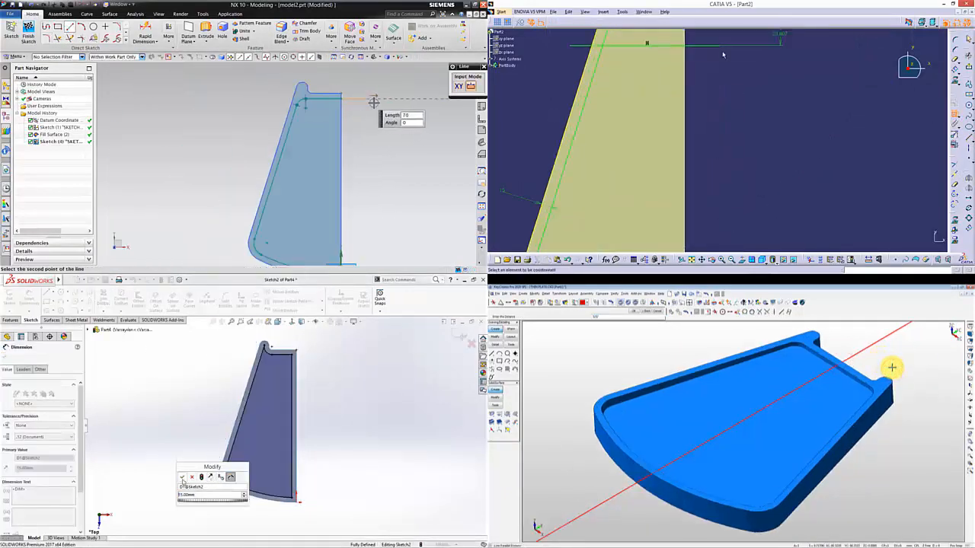
Step: Set the CATIA horizontal line's distance from the top edge to 15 mm and close the NX inner outline with a vertical line
scroll(342, 227, "up", 3)
double_click(787, 74)
left_click(342, 227)
left_click(854, 355)
scroll(214, 221, "down", 4)
type("15")
key("Return")
Step: Add parallel lines on both sides of the KeyCreator centre line and finish the NX sketch, starting Trim Sheet
left_click(848, 347)
key("Escape")
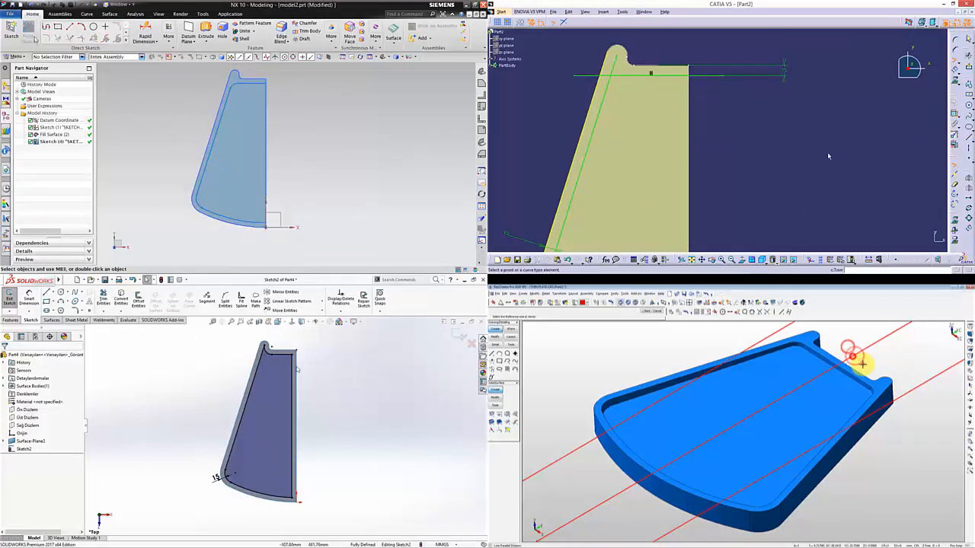
left_click(35, 38)
left_click(622, 76)
right_click(862, 365)
scroll(176, 78, "up", 2)
left_click(270, 30)
middle_click_drag(736, 122, 745, 135, "ctrl")
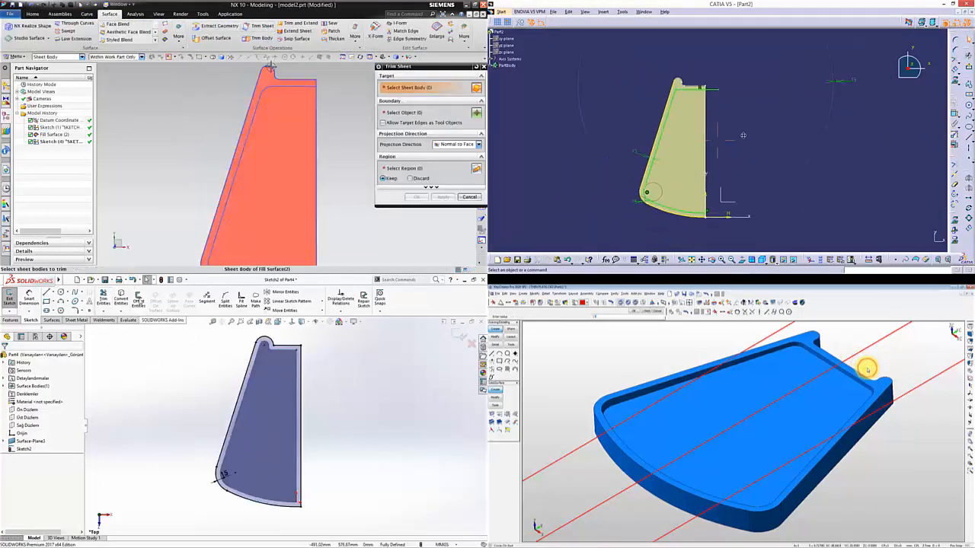
Step: Undo the SOLIDWORKS outline offset and draw a large circle around the end of the KeyCreator centre line
key("Return")
left_click(132, 281)
left_click(298, 89)
left_click(256, 500)
left_click(404, 112)
left_click(707, 209)
middle_click_drag(859, 407, 809, 443)
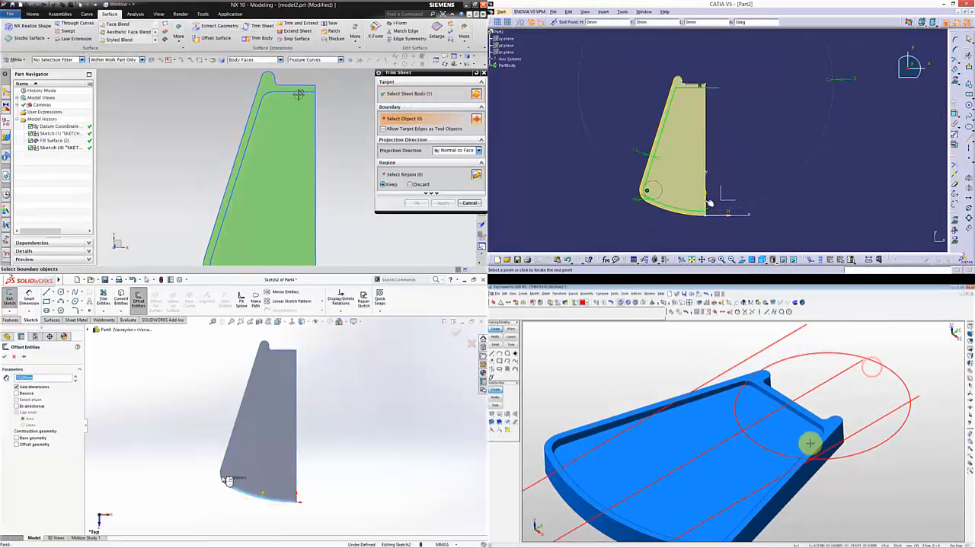
Step: Trim the NX sheet along the inner outline and offset the SOLIDWORKS side and base edges inward by 15 mm
left_click(415, 203)
left_click(709, 87)
left_click(7, 357)
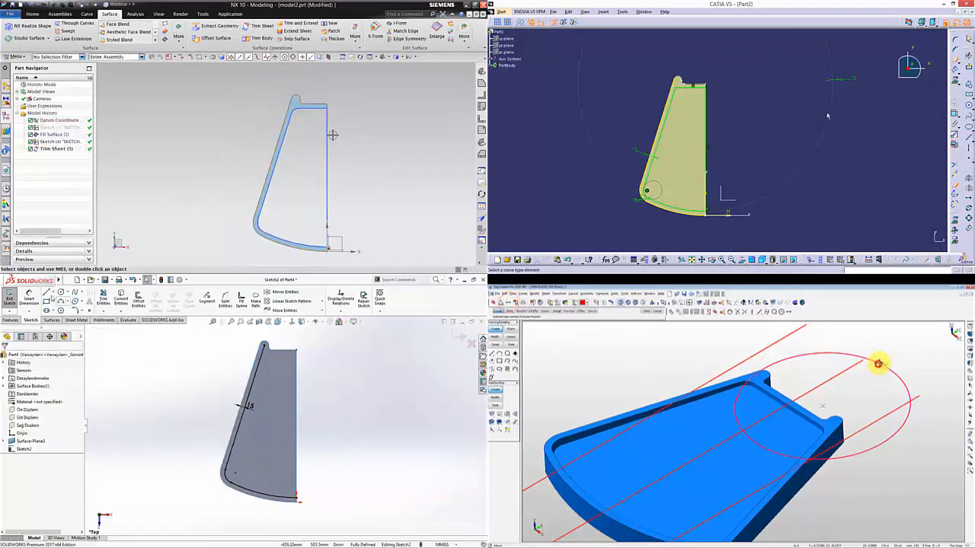
left_click(890, 369)
Step: Draw a horizontal line across the SOLIDWORKS plate just below its top edge
left_click(251, 357)
mouse_move(352, 154)
middle_mouse_down()
mouse_move(313, 137)
mouse_move(318, 145)
middle_mouse_up()
left_click(320, 355)
right_click(313, 333)
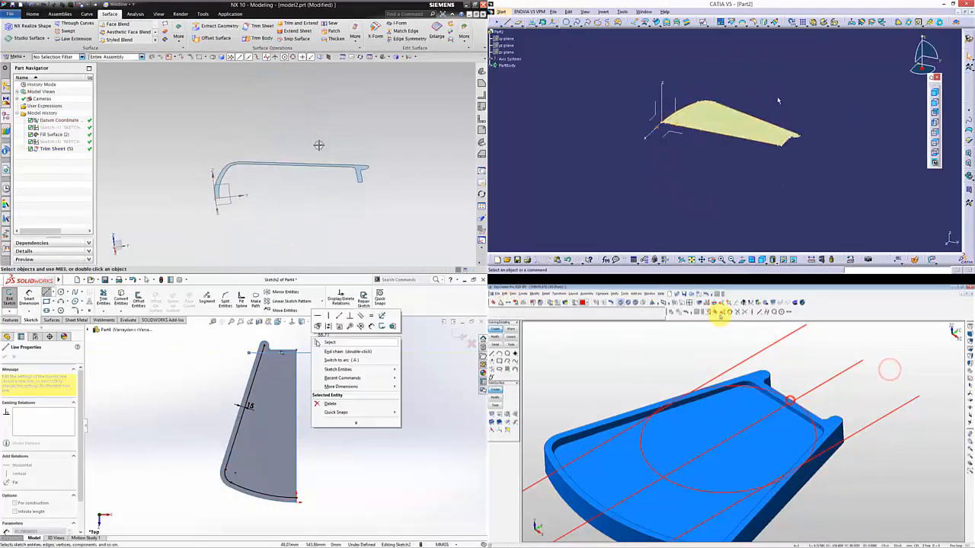
Step: Dimension the SOLIDWORKS horizontal line 15 mm from the top edge and select the KeyCreator circle for dynamic moving
left_click(29, 298)
left_click(724, 302)
left_click(254, 365)
left_click(268, 358)
left_click(641, 449)
left_click(336, 370)
middle_click_drag(650, 126, 664, 200)
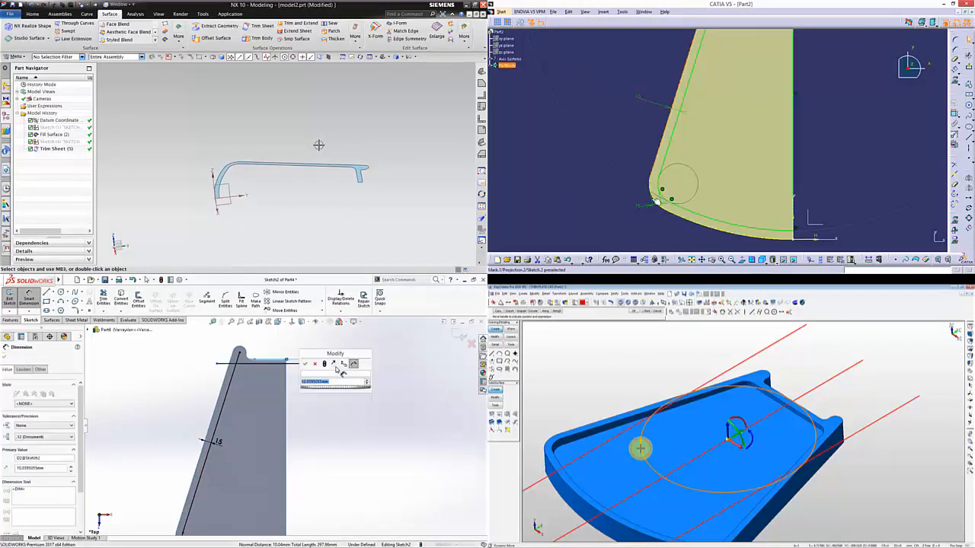
type("15")
left_click(308, 367)
Step: Trim the SOLIDWORKS offset side line and horizontal line to a corner below the lug
left_click(103, 299)
middle_click_drag(308, 182, 285, 169)
left_click(238, 356)
right_click(191, 352)
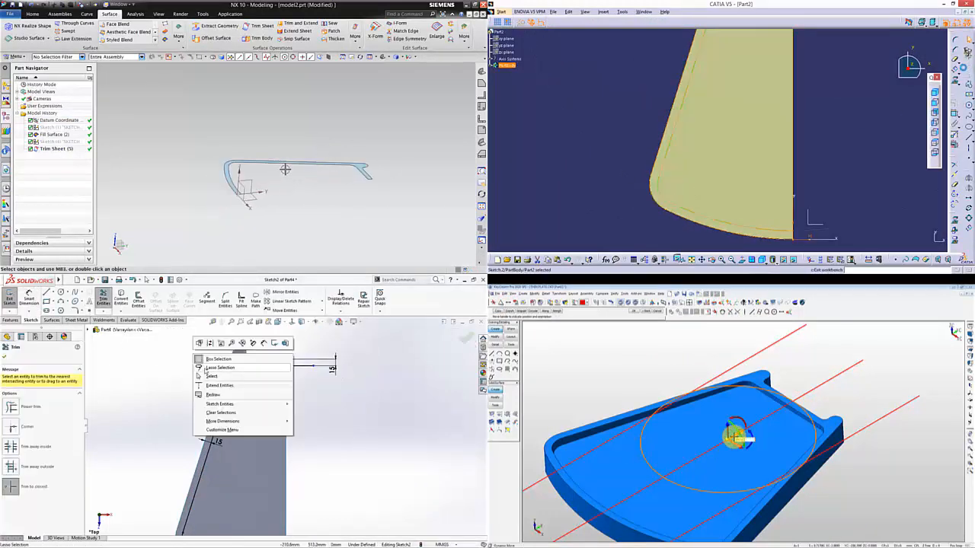
left_click(211, 374)
Step: Start an NX Law Extension and a CATIA Split with the fill surface as the element to cut
left_click(720, 23)
left_click(76, 39)
left_click(75, 311)
middle_click_drag(735, 438, 681, 422)
scroll(681, 422, "up", 2)
left_click(729, 133)
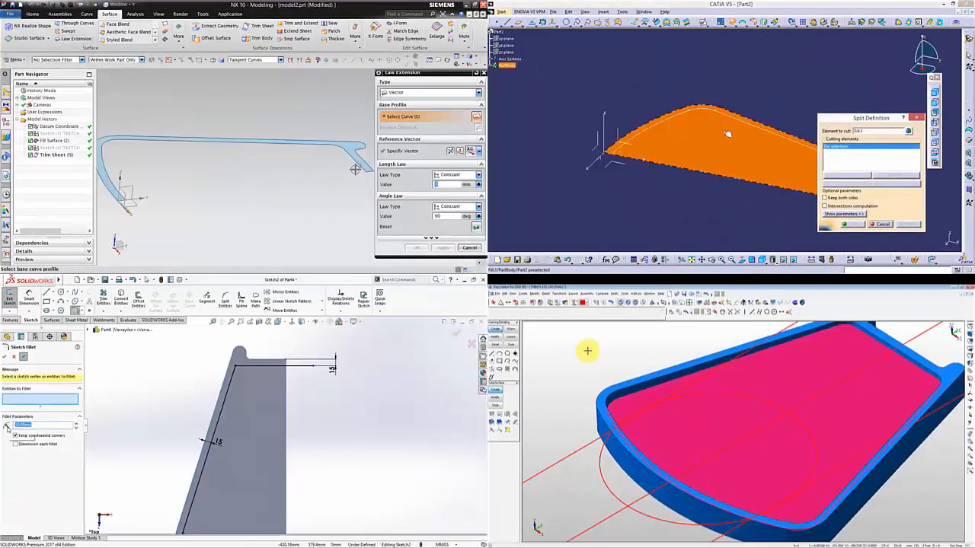
Step: Round the SOLIDWORKS inner corner with a 25 mm fillet and split the CATIA surface with the inner sketch, keeping the rim
type("25")
left_click(581, 347)
left_click(729, 114)
left_click(871, 184)
right_click(359, 360)
left_click(585, 366)
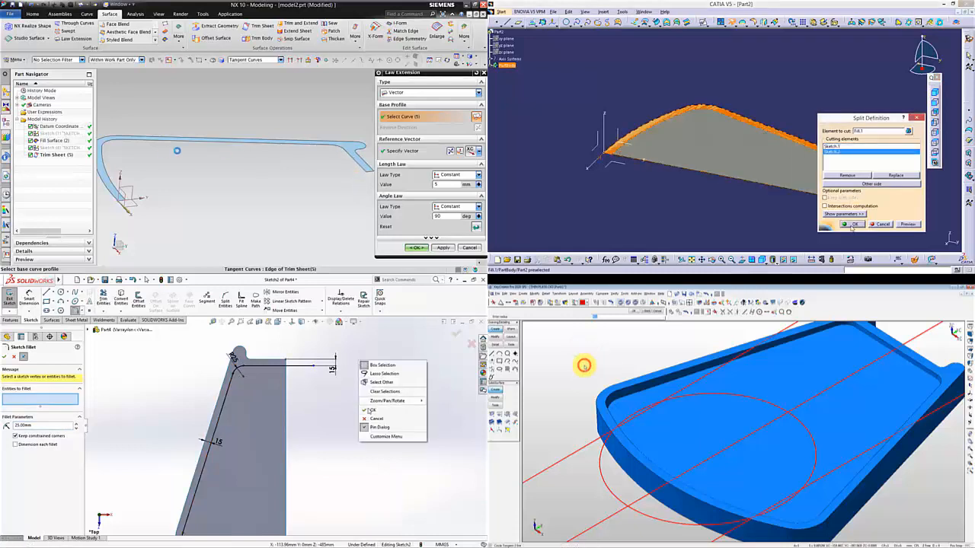
left_click(852, 224)
left_click(373, 410)
Step: Hide the remaining CATIA sketch curves and set the NX law extension's reference vector to ZC
left_click(304, 384)
mouse_move(764, 81)
middle_mouse_down()
mouse_move(747, 176)
mouse_move(696, 148)
mouse_move(774, 111)
middle_mouse_up()
right_click(747, 175)
left_click(761, 46)
left_click(287, 480, "ctrl")
left_click(648, 410)
left_click(479, 150)
right_click(727, 118)
left_click(744, 133)
Step: Close the SOLIDWORKS inner outline with a vertical line along the straight edge and add the second small KeyCreator circle
left_click(46, 292)
left_click(287, 384)
left_click(797, 485)
left_click(286, 529)
Step: Set the NX law extension's angle to 10 degrees and exit the SOLIDWORKS sketch
left_click_drag(449, 216, 414, 215)
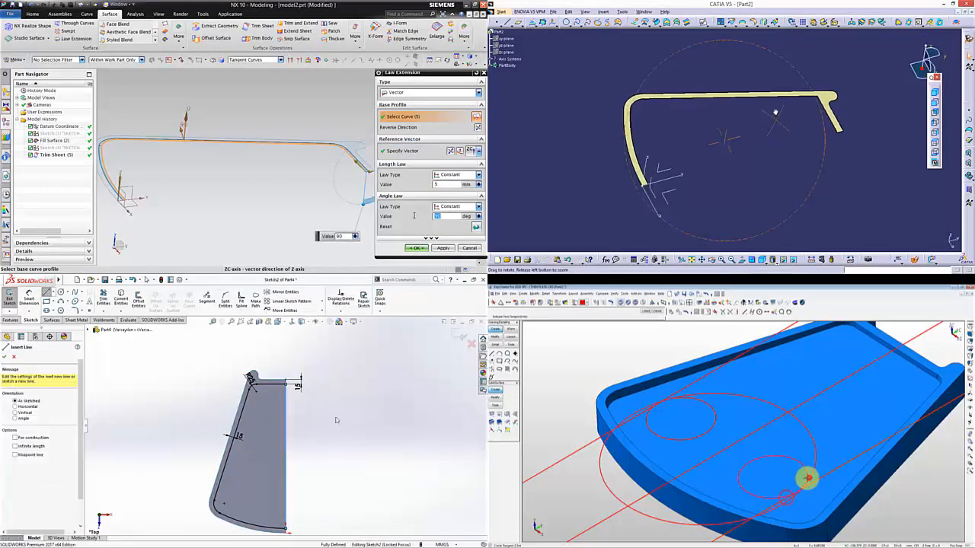
middle_click_drag(775, 112, 767, 86)
key("Escape")
left_click(459, 335)
key("Return")
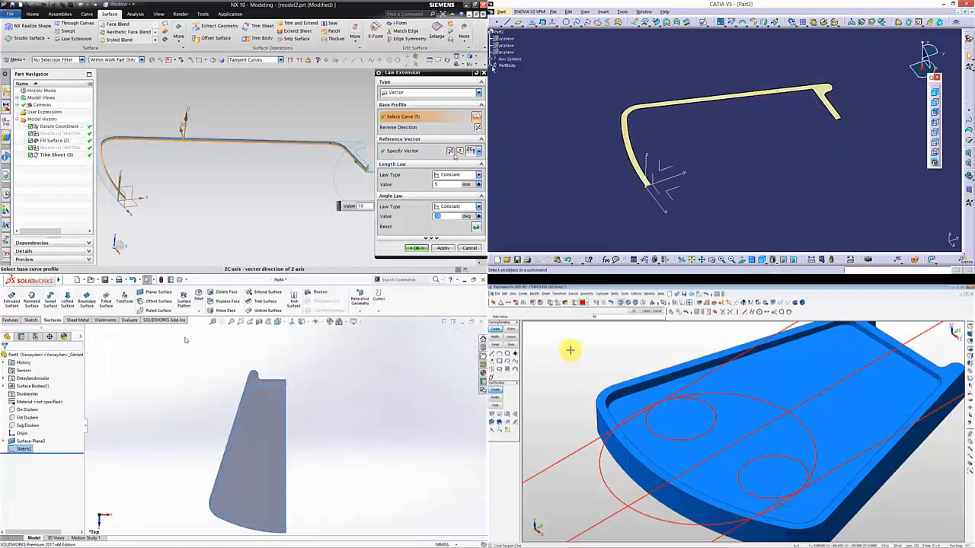
Step: Trim the SOLIDWORKS surface with the inner sketch, keeping the rim, and reverse the NX law extension's reference vector
left_click(265, 301)
left_click(451, 151)
left_click(493, 68)
left_click(254, 376)
left_click(650, 431)
right_click(255, 376)
Step: Complete the large KeyCreator circle tangent to both small circles and reopen the CATIA inner sketch for editing
scroll(174, 152, "up", 3)
left_click(748, 492)
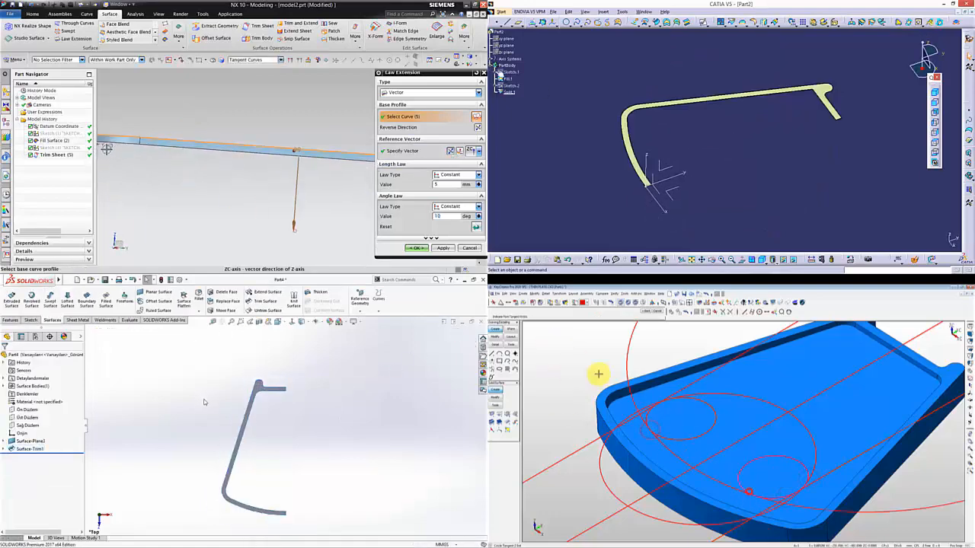
double_click(512, 85)
middle_click_drag(107, 150, 141, 152, "shift")
middle_click_drag(571, 360, 587, 403)
scroll(587, 403, "down", 3)
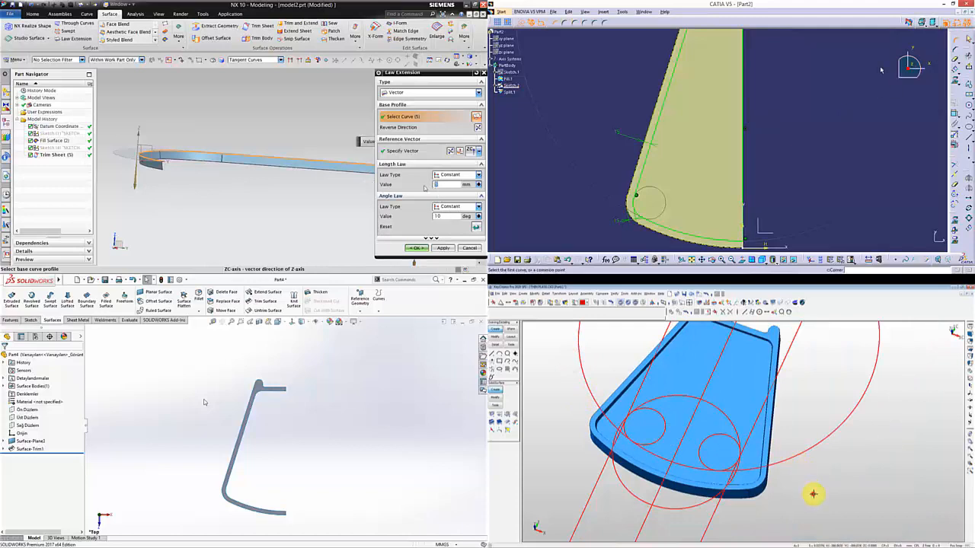
Step: Set the NX law extension's length and complete it, and start a ruled surface in SOLIDWORKS
type("0")
key("Return")
middle_click_drag(199, 351, 150, 368)
left_click(709, 403)
left_click(158, 310)
left_click(417, 249)
Step: Use the SOLIDWORKS rim face as the ruled surface's reference with its tangent inner edges, and trim the large KeyCreator circle
left_click(659, 89)
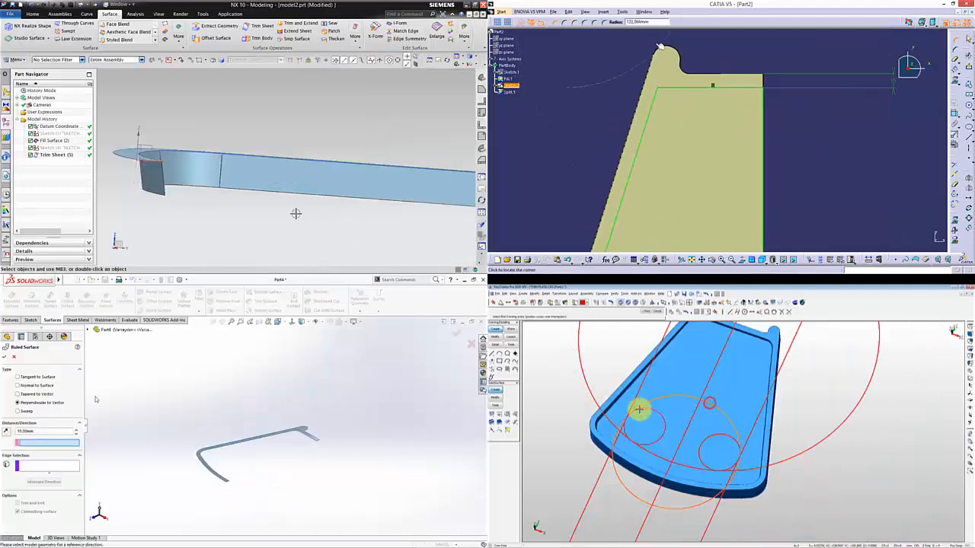
middle_click_drag(296, 211, 366, 168)
left_click(289, 424)
left_click(646, 451)
right_click(314, 440)
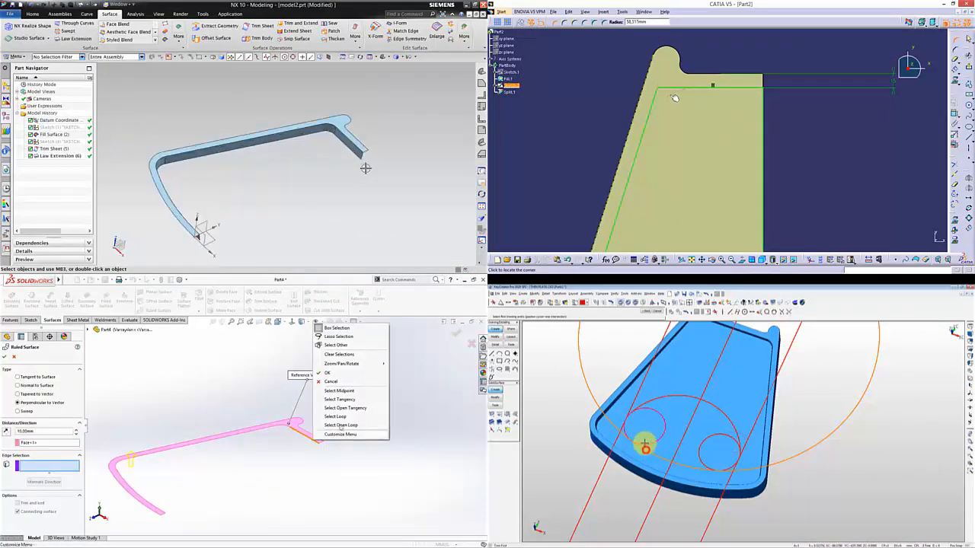
left_click(645, 443)
left_click(341, 403)
Step: Round the CATIA inner sketch's upper corner, exit the sketch, and switch the SOLIDWORKS ruled surface to Tapered to Vector
left_click(179, 36)
left_click(705, 463)
left_click(675, 98)
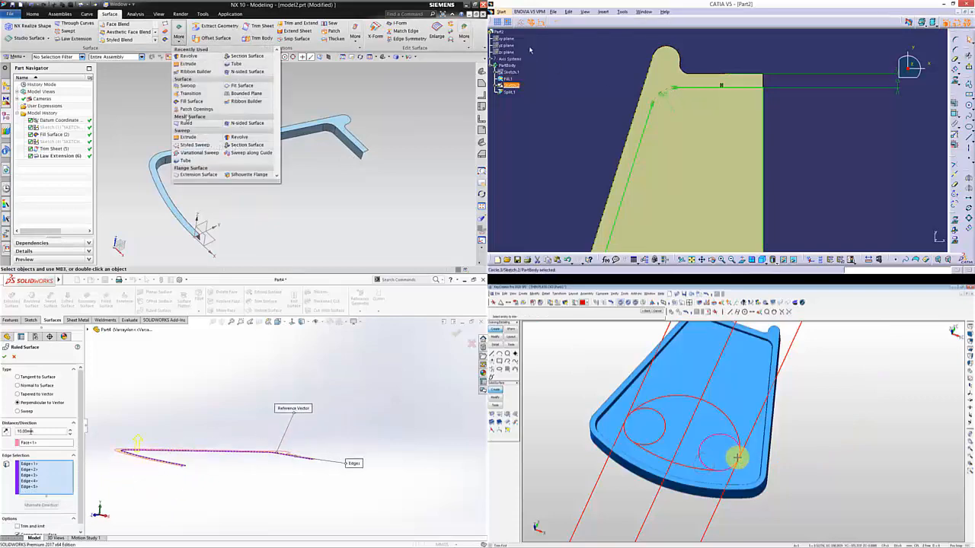
scroll(738, 458, "up", 3)
left_click(29, 394)
left_click(32, 13)
left_click(922, 22)
Step: Mirror the NX rim and wall sheets across the YZ plane and trim one of the small KeyCreator circles
left_click(221, 36)
middle_click_drag(732, 191, 721, 146)
left_click(302, 112)
left_click(31, 477)
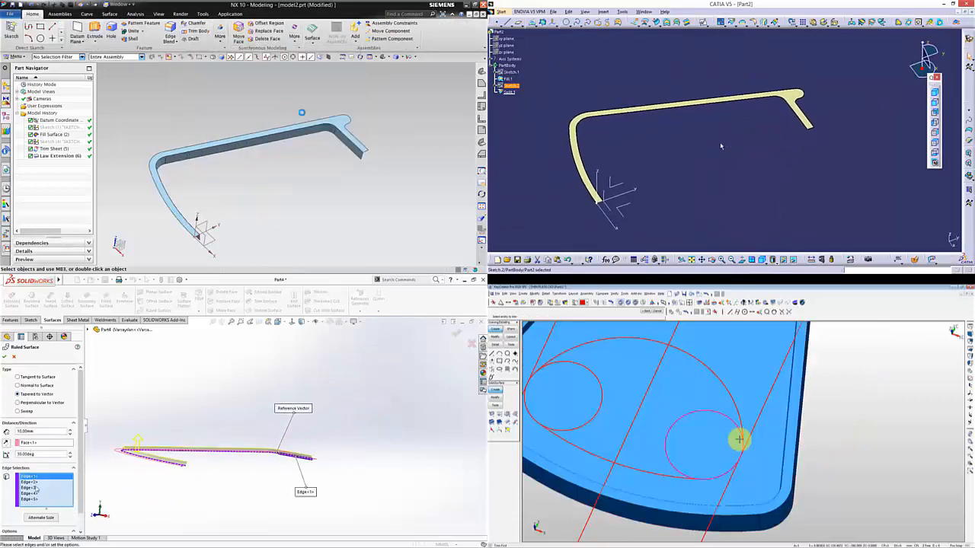
left_click(342, 141)
left_click(741, 423)
left_click(400, 112)
left_click(675, 477)
left_click(213, 217)
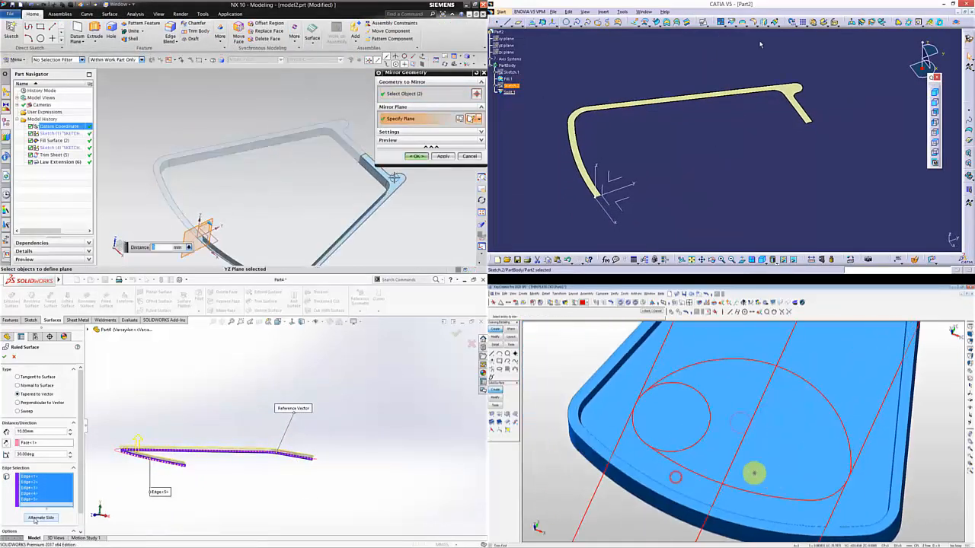
left_click(417, 150)
Step: Flip the SOLIDWORKS ruled surface's direction and trim the remaining small KeyCreator circle into the rounded outline
left_click(760, 23)
left_click(636, 411)
left_click(7, 443)
left_click(663, 454)
Step: Start an NX sketch on the rim's vertical centre plane and delete the two outer KeyCreator construction lines
left_click(13, 30)
left_click(887, 227)
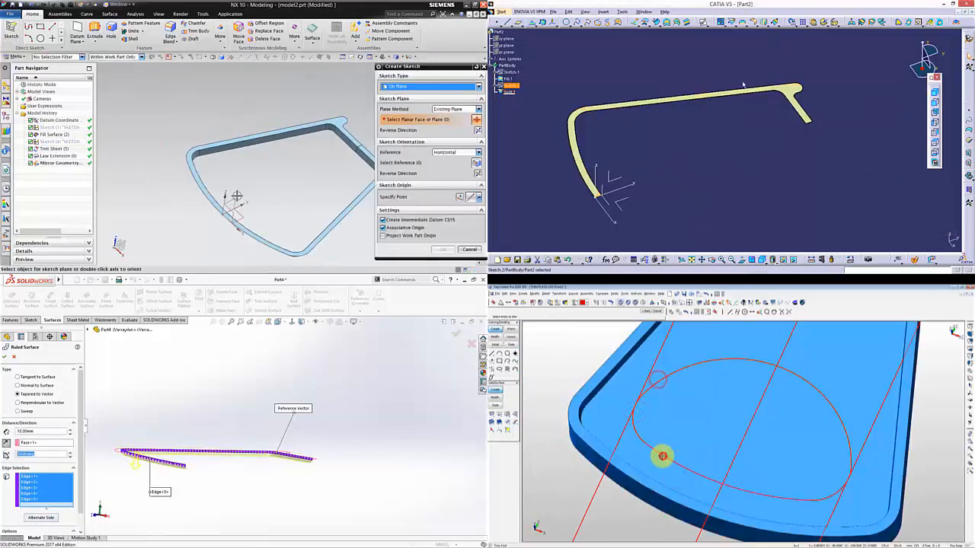
scroll(662, 457, "down", 3)
left_click(441, 248)
left_click(611, 500)
left_click(744, 531)
Step: Set the SOLIDWORKS ruled surface's distance to 20 mm and mirror the CATIA split surface across the YZ plane
left_click_drag(44, 432, 11, 432)
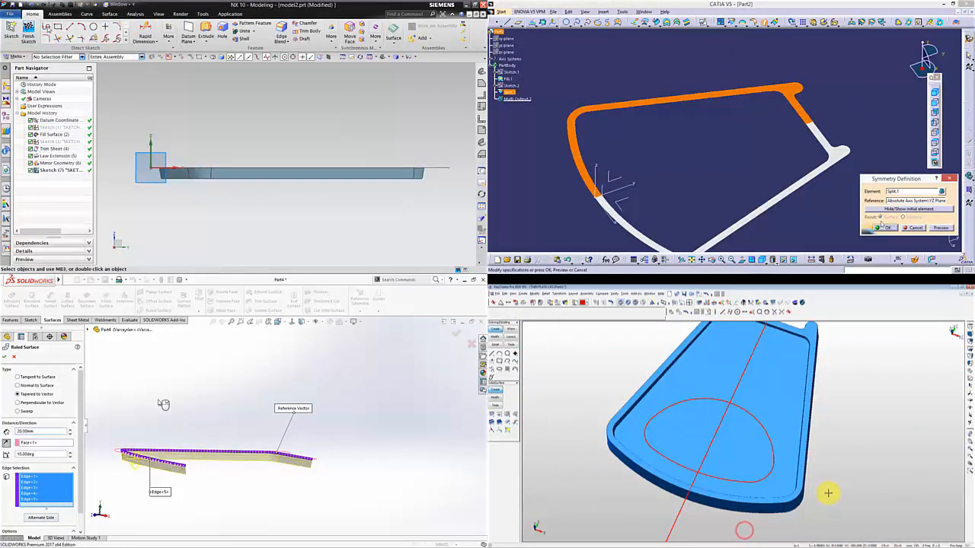
left_click(884, 227)
left_click(46, 27)
middle_click_drag(164, 405, 269, 456)
Step: Draw a slightly sloped NX line about 540 mm long across the wall's side view and join the CATIA surfaces
left_click(429, 174)
middle_click_drag(827, 494, 607, 358)
scroll(280, 446, "down", 4)
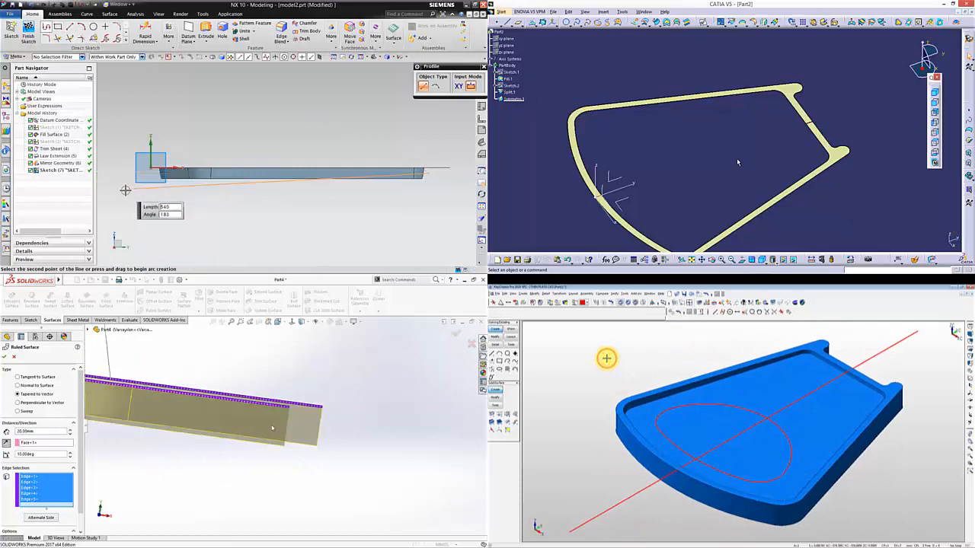
left_click(126, 190)
right_click(192, 99)
middle_click_drag(228, 412, 244, 434)
left_click(221, 187)
left_click(886, 241)
middle_click_drag(651, 147, 665, 69)
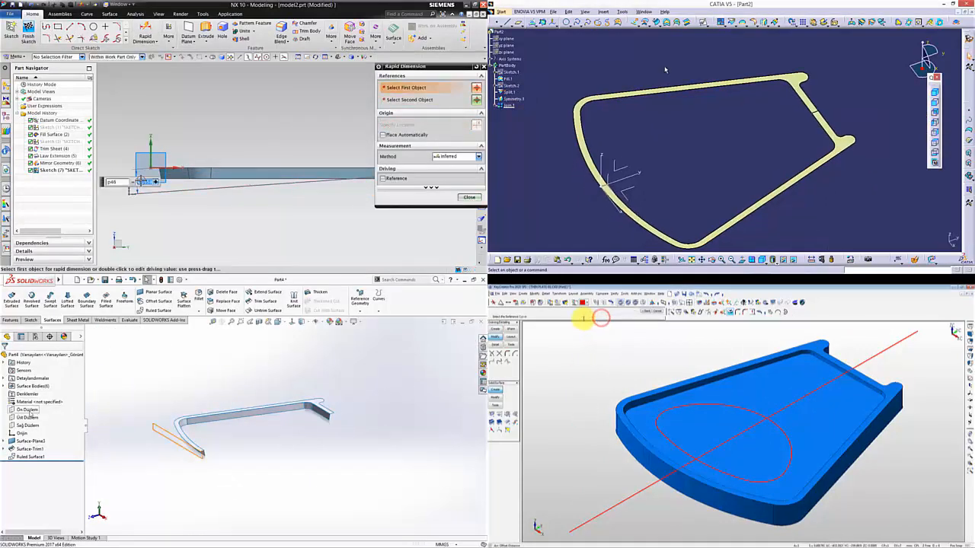
Step: Offset the lower and upper arcs of the KeyCreator outline inward and start dimensioning the NX line's near endpoint
key("Escape")
left_click(671, 441)
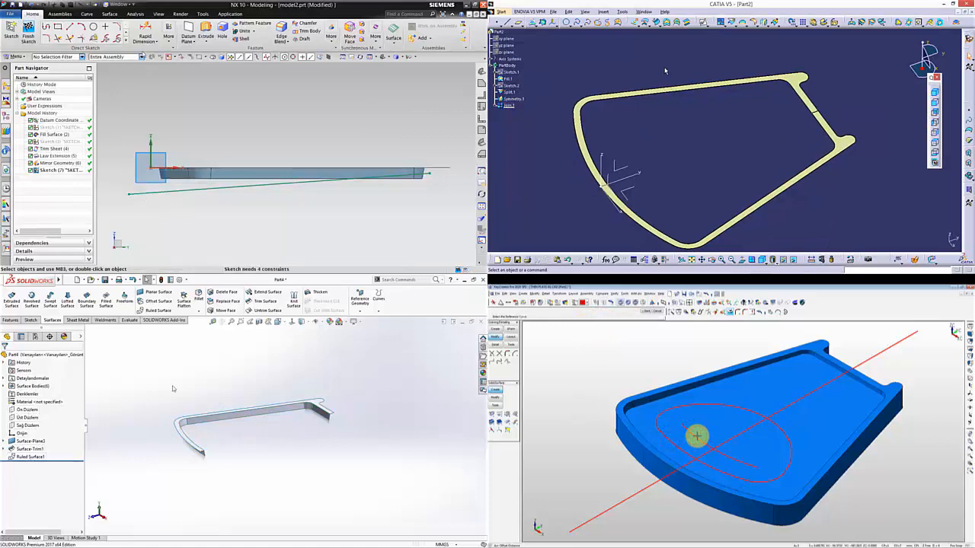
left_click(145, 32)
left_click(754, 415)
middle_click_drag(665, 70, 672, 63)
left_click(747, 426)
left_click(246, 167)
Step: Start a CATIA draft-direction sweep with a new multiple extract as guide curve, and start a mirror feature in SOLIDWORKS
left_click(656, 23)
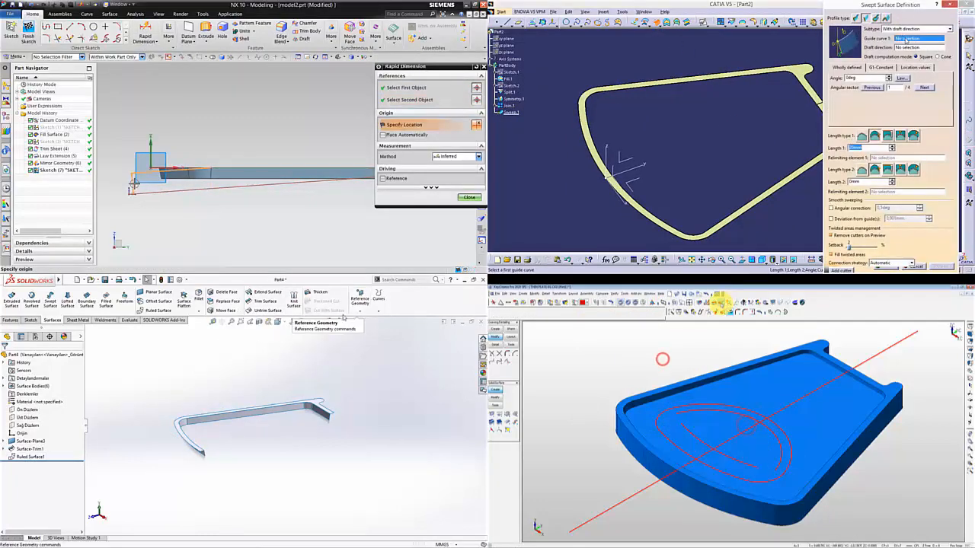
right_click(907, 41)
left_click(721, 304)
left_click(11, 320)
left_click(268, 311)
left_click(923, 147)
scroll(140, 134, "up", 5)
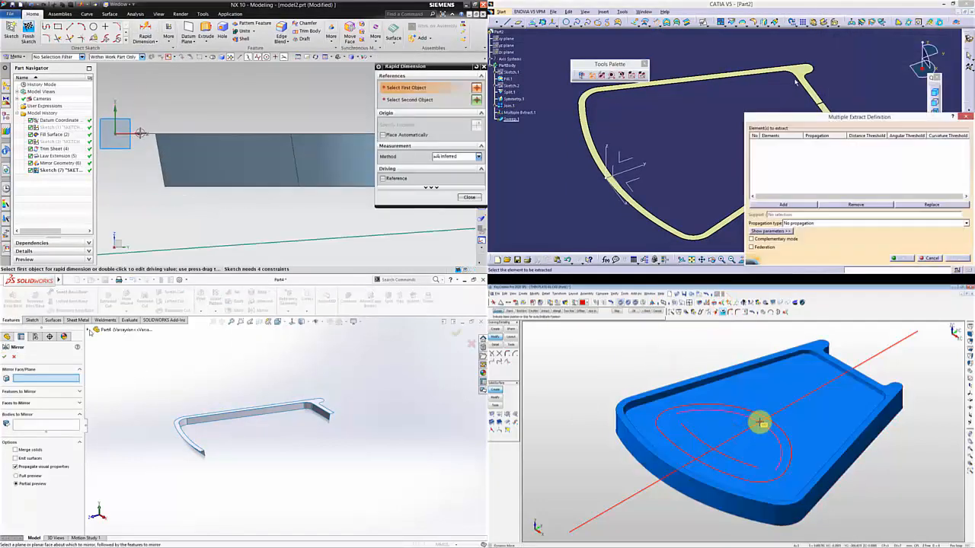
Step: Dimension the NX line's near endpoint from the horizontal axis and extract the CATIA inner rim edge with tangent continuity
left_click(119, 400)
left_click(138, 133)
left_click(807, 224)
left_click(177, 174)
left_click(806, 87)
left_click(327, 401)
left_click(858, 368)
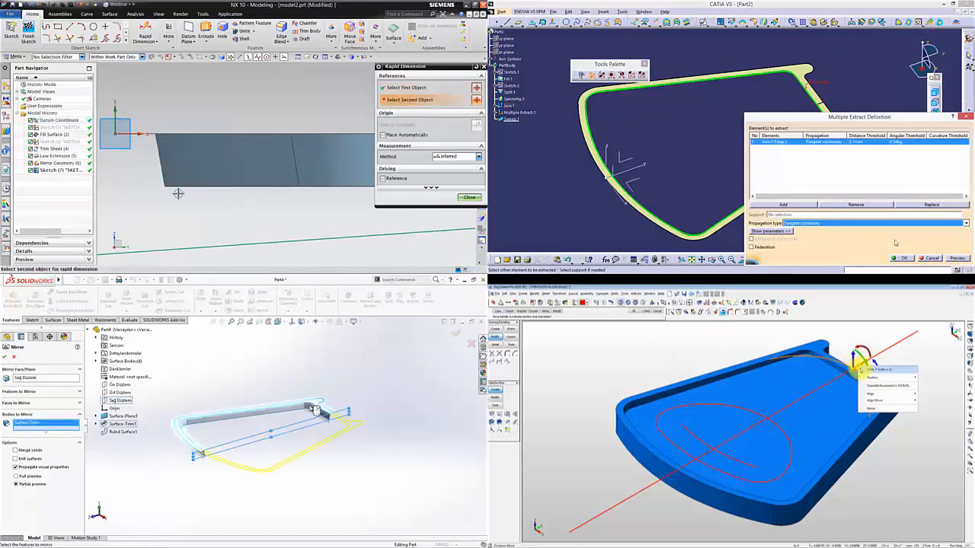
left_click(322, 410)
left_click(902, 258)
Step: Mirror the SOLIDWORKS rim and ruled surfaces across the Sağ Düzlem plane and reposition the upper inner KeyCreator arc
left_click(309, 412)
mouse_move(903, 379)
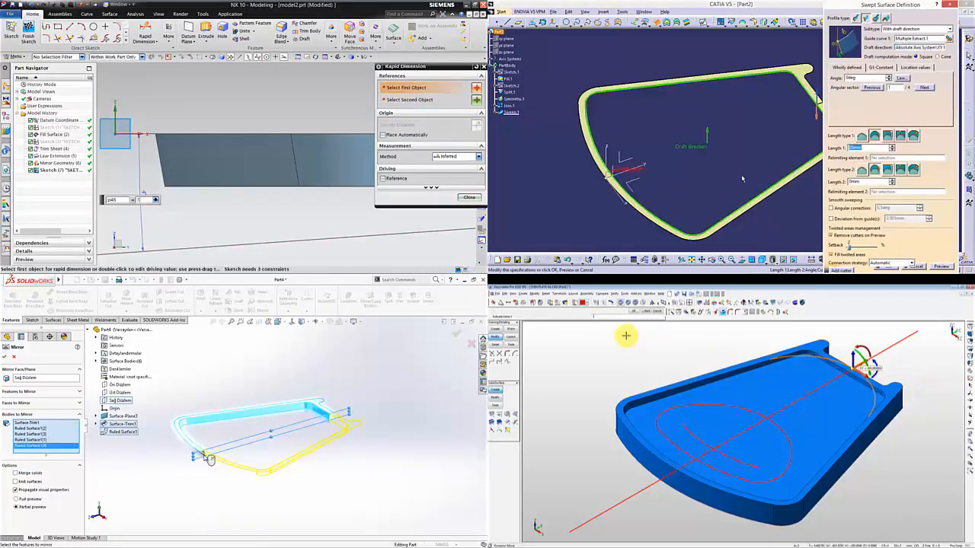
left_click(204, 458)
right_click(318, 459)
scroll(143, 192, "down", 5)
middle_click_drag(317, 459, 320, 444)
scroll(266, 411, "up", 6)
key("Return")
scroll(257, 180, "up", 5)
scroll(323, 413, "down", 6)
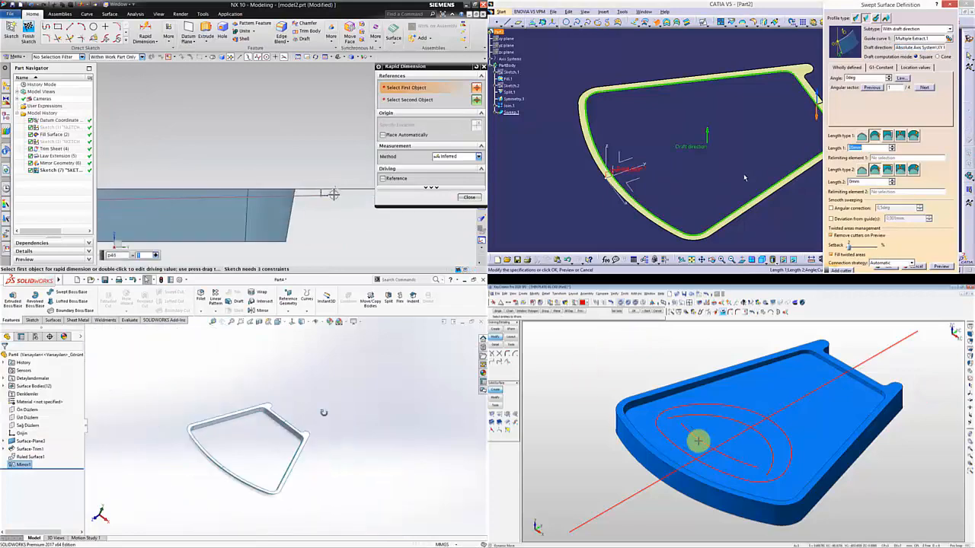
Step: Dimension the NX line's far endpoint 8 mm below the axis and start a SOLIDWORKS sketch on the Sağ Düzlem plane
left_click(322, 196)
middle_click_drag(316, 399, 93, 436)
left_click(306, 160)
left_click(40, 413)
left_click(714, 449)
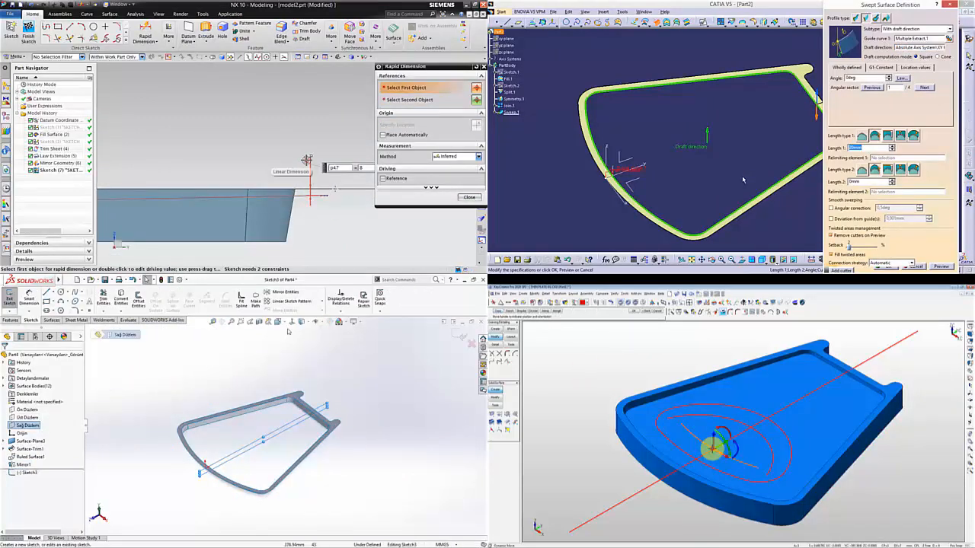
type("30")
left_click(281, 322)
key("Escape")
Step: Draw a slightly sloped line along the SOLIDWORKS wall's side view and constrain the NX line's far endpoint to the wall
left_click(858, 367)
left_click(47, 292)
right_click(859, 367)
left_click(265, 200)
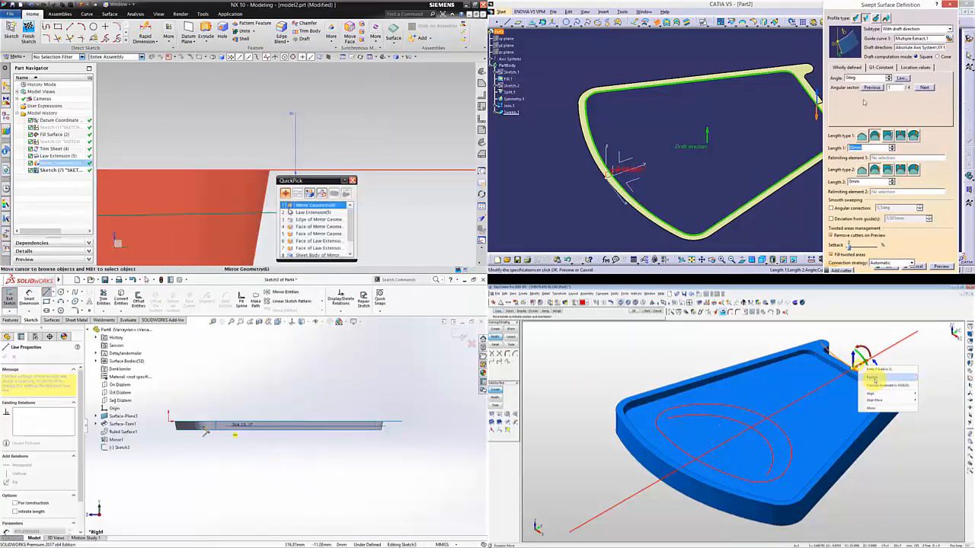
left_click(314, 216)
left_click(164, 429)
Step: Set the CATIA sweep's angle to 10 degrees and preview it, and reposition the lower inner KeyCreator curve
left_click_drag(862, 78, 831, 88)
key("Escape")
left_click(930, 389)
type("10")
scroll(399, 216, "down", 10)
scroll(328, 415, "down", 3)
left_click(359, 441)
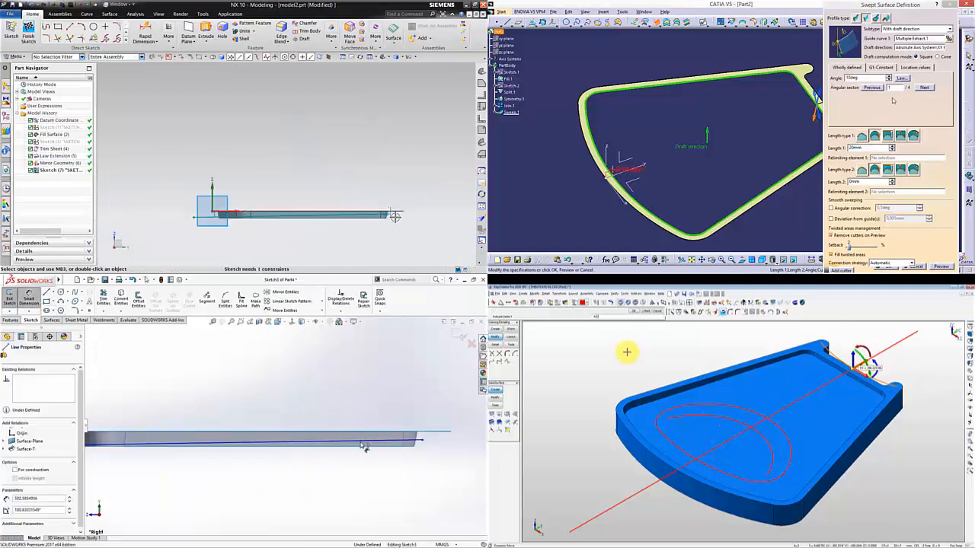
scroll(214, 217, "up", 8)
left_click(942, 267)
Step: Dimension the SOLIDWORKS line's near end from the rim's top plane and constrain the NX line's near end
key("Escape")
left_click(354, 432)
left_click(234, 200)
left_click(512, 358)
middle_click_drag(695, 108, 707, 144)
left_click(268, 212)
type("1")
key("Return")
Step: Set the SOLIDWORKS line's far endpoint 8 mm below the rim and round the corners between the inner KeyCreator arcs
middle_click_drag(145, 211, 224, 194)
left_click(436, 432)
left_click(442, 442)
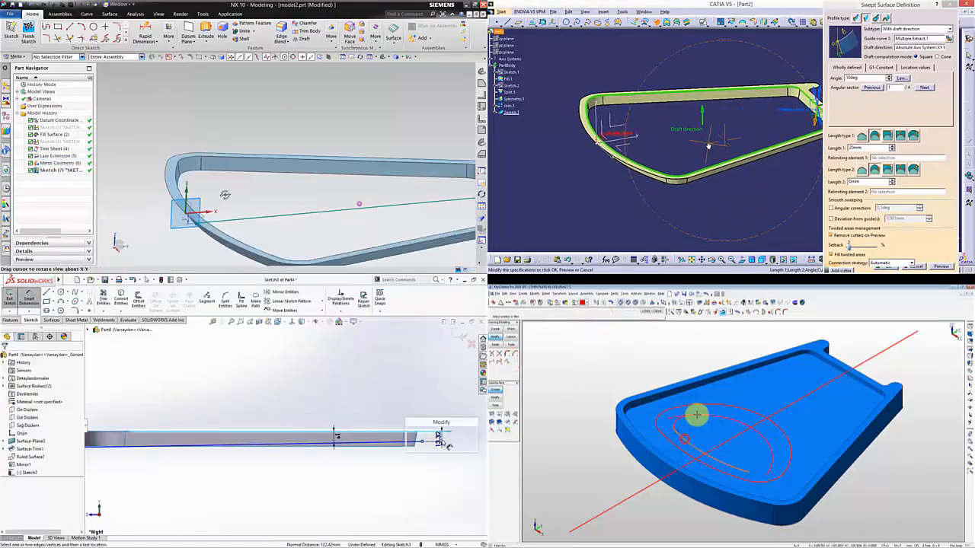
left_click(698, 416)
scroll(224, 194, "down", 3)
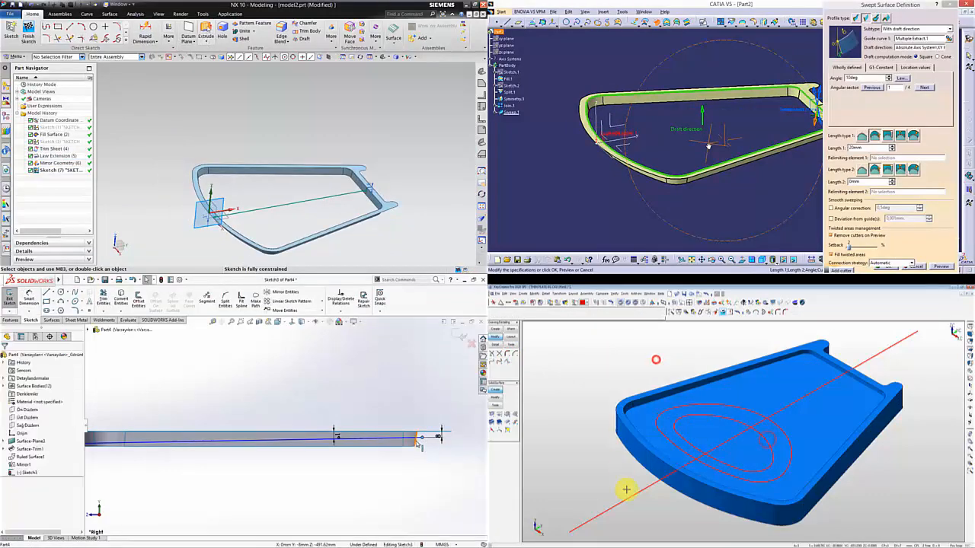
Step: Start extruding the NX sketch line and delete the straight KeyCreator centre line through the outlines
left_click(206, 35)
left_click(416, 444, "ctrl")
left_click(472, 163)
left_click(630, 499)
middle_click_drag(631, 499, 666, 442)
Step: Fully define the SOLIDWORKS line with relations to the rim geometry and complete the CATIA draft sweep
left_click(463, 188)
left_click(140, 429)
left_click(884, 269)
left_click(175, 428, "ctrl")
left_click(196, 401)
left_click(635, 359)
scroll(239, 392, "down", 3)
middle_click_drag(239, 392, 342, 384)
Step: Set the NX symmetric extrusion's distance to 220 mm and make the KeyCreator solid transparent
type("200")
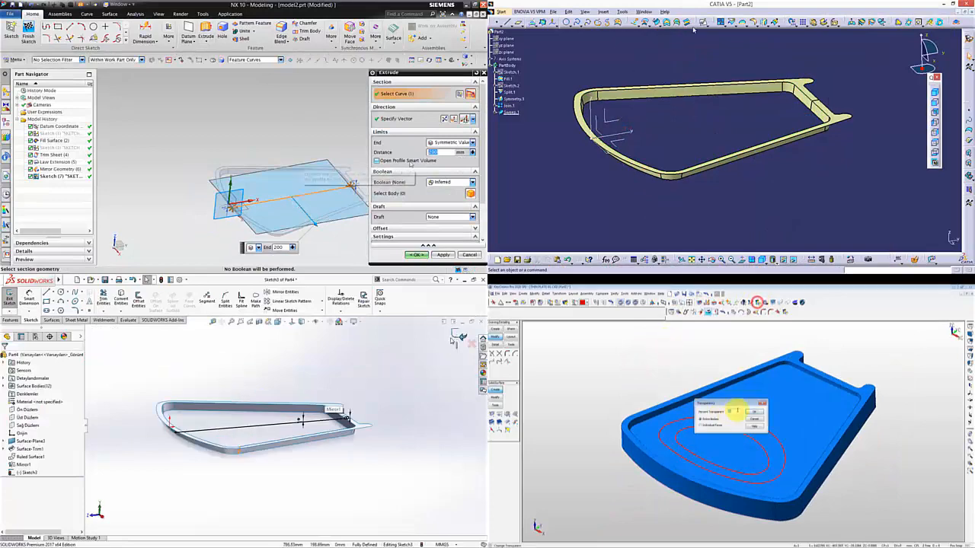
left_click(754, 412)
left_click(53, 321)
type("240")
left_click(13, 298)
left_click(764, 403)
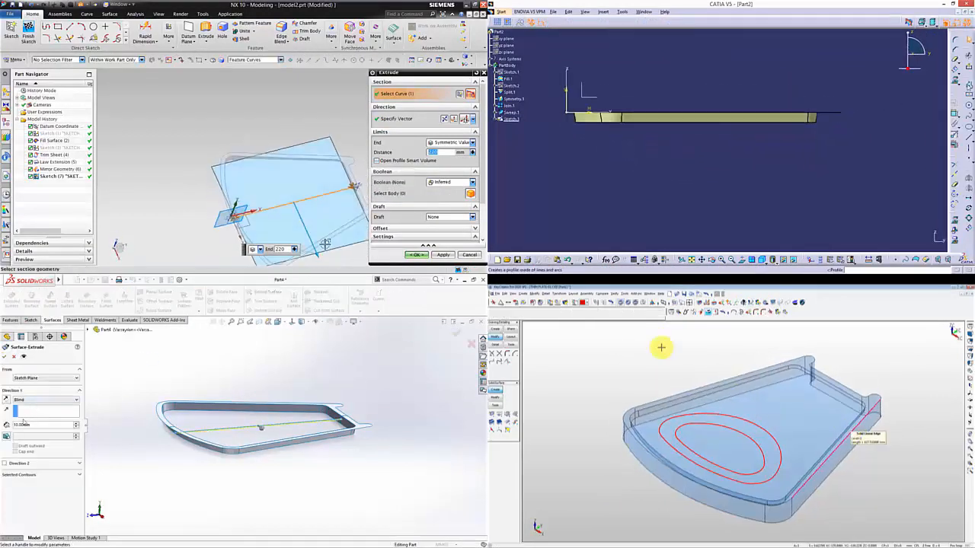
Step: Extrude the SOLIDWORKS line as a mid-plane surface reaching past both rim sides and complete the symmetric NX extrusion
left_click(46, 400)
left_click(417, 255)
left_click(295, 465)
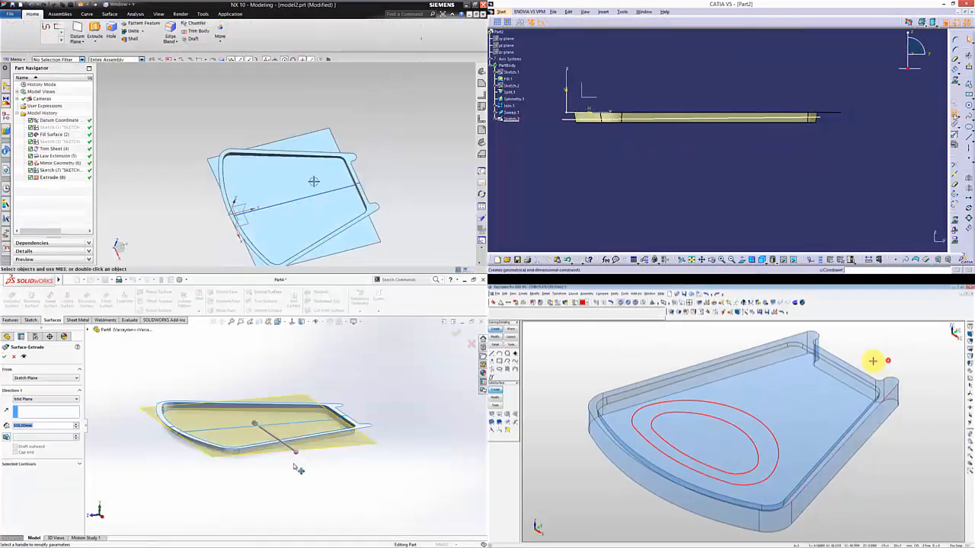
scroll(313, 181, "down", 3)
right_click(298, 468)
Step: Dimension the CATIA floor line in its sketch and start projecting curves onto a surface in KeyCreator
left_click(607, 361)
left_click(790, 115)
middle_click_drag(298, 468, 202, 347)
left_click(496, 329)
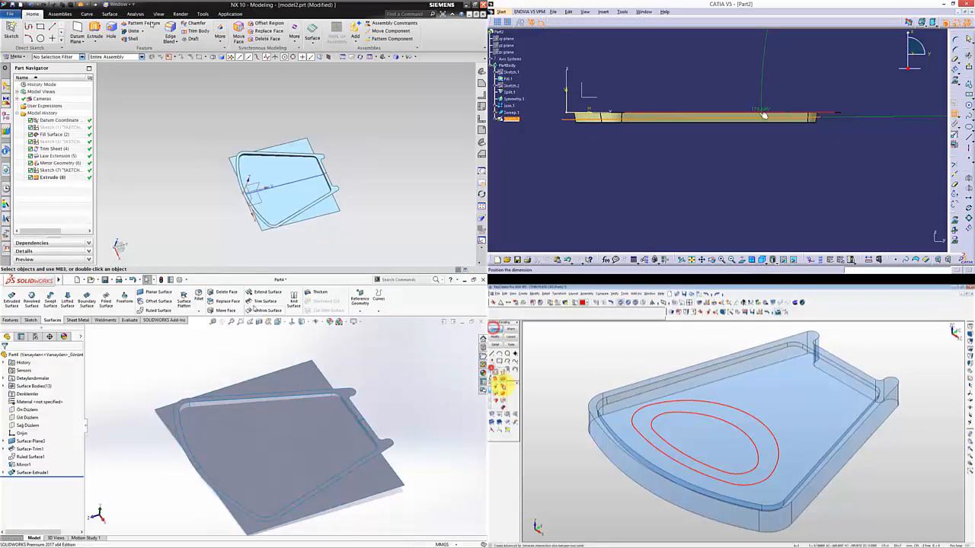
left_click(497, 387)
Step: Start a mutual trim with the extruded surface in SOLIDWORKS and start trimming sheets in NX
left_click(16, 383)
left_click(109, 14)
left_click(254, 428)
left_click(260, 26)
left_click(272, 403)
Step: Set the KeyCreator projection to follow a specified direction and constrain the CATIA line's far end against the rim geometry
left_click(626, 373)
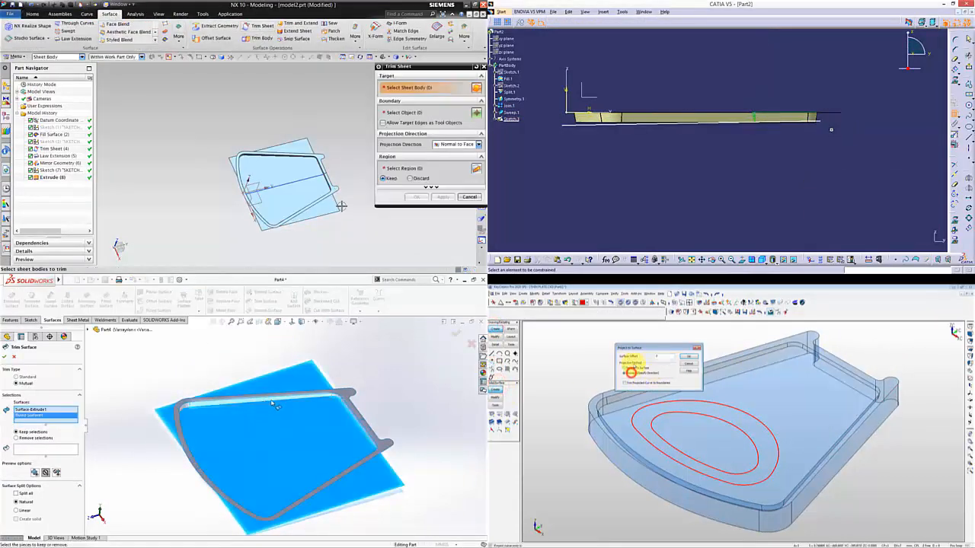
scroll(332, 223, "up", 3)
left_click(348, 412)
scroll(276, 119, "up", 2)
right_click(863, 111)
scroll(740, 526, "up", 3)
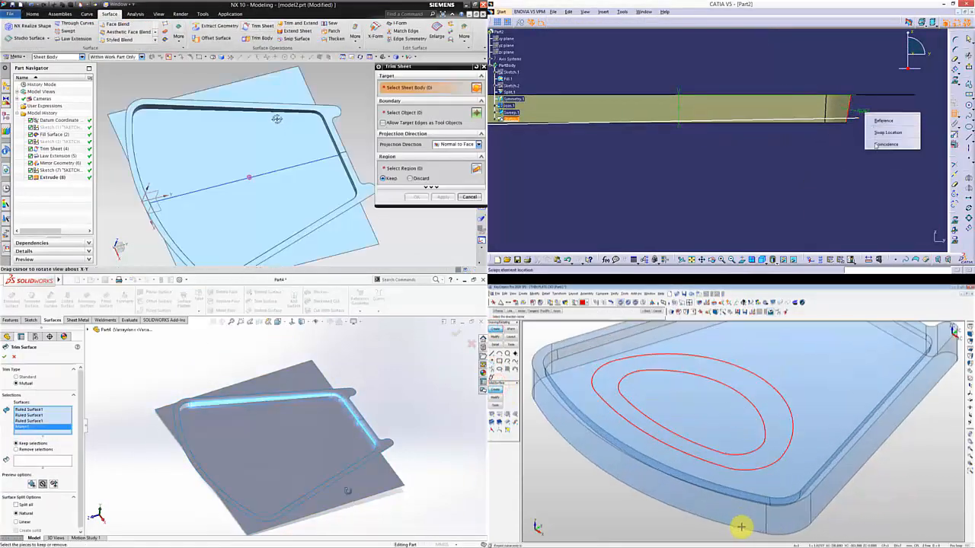
middle_click_drag(276, 120, 311, 134)
left_click(889, 145)
left_click(764, 514)
Step: Choose the extruded sheet as the NX trim target and project the outer KeyCreator outline onto the pocket floor
scroll(287, 448, "down", 4)
left_click(335, 191)
left_click(712, 404)
double_click(873, 111)
scroll(312, 152, "up", 3)
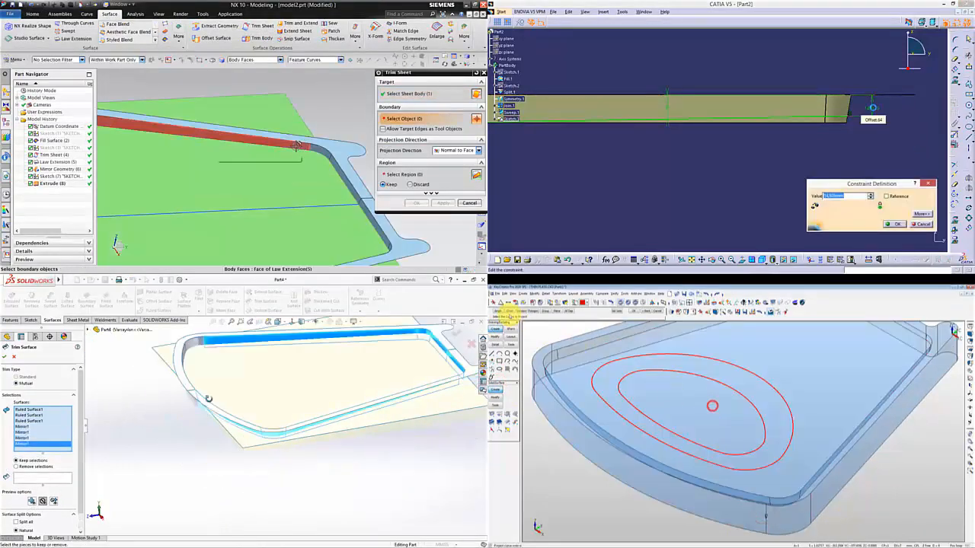
left_click(510, 311)
left_click(685, 355)
Step: Add the remaining pocket wall surfaces to the SOLIDWORKS mutual trim and constrain the near end of the CATIA line
scroll(337, 175, "down", 3)
middle_click_drag(210, 386, 310, 380)
scroll(361, 429, "up", 3)
mouse_move(337, 175)
middle_mouse_down()
mouse_move(294, 175)
mouse_move(283, 204)
mouse_move(288, 194)
middle_mouse_up()
left_click(559, 131)
left_click(322, 384)
right_click(578, 138)
Step: Apply the NX sheet trim against the pocket walls and start copying the inner outline in KeyCreator
left_click(728, 303)
left_click(680, 371)
left_click(592, 172)
left_click(309, 411)
left_click(443, 203)
scroll(283, 407, "down", 3)
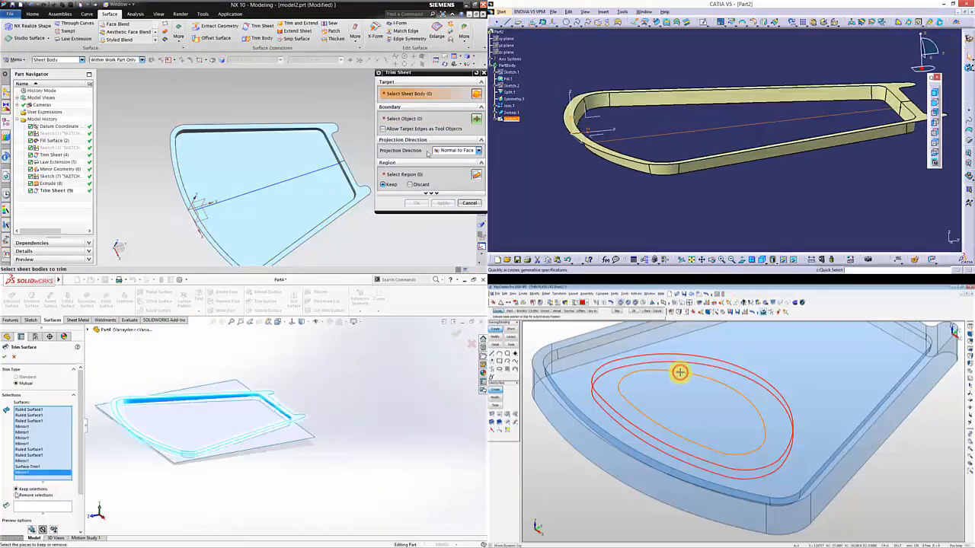
middle_click_drag(731, 145, 708, 156)
left_click(205, 432)
key("Return")
Step: Pick the floor piece to keep in the SOLIDWORKS trim and select the sheet and wall faces for another NX trim
scroll(317, 129, "up", 3)
left_click(43, 512)
left_click(342, 126)
left_click(327, 165)
left_click(242, 414)
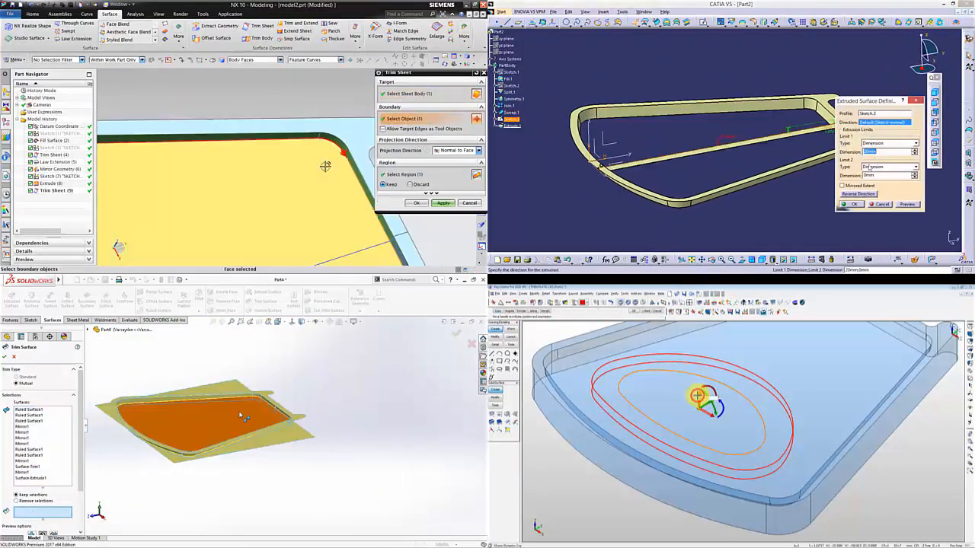
scroll(268, 410, "up", 4)
scroll(342, 166, "down", 3)
Step: Set the CATIA line's extrusion to mirrored extent with 200 mm and pick the SOLIDWORKS wall pieces to keep
left_click(843, 186)
middle_click_drag(340, 166, 326, 125)
middle_click_drag(710, 417, 714, 441)
left_click(288, 383)
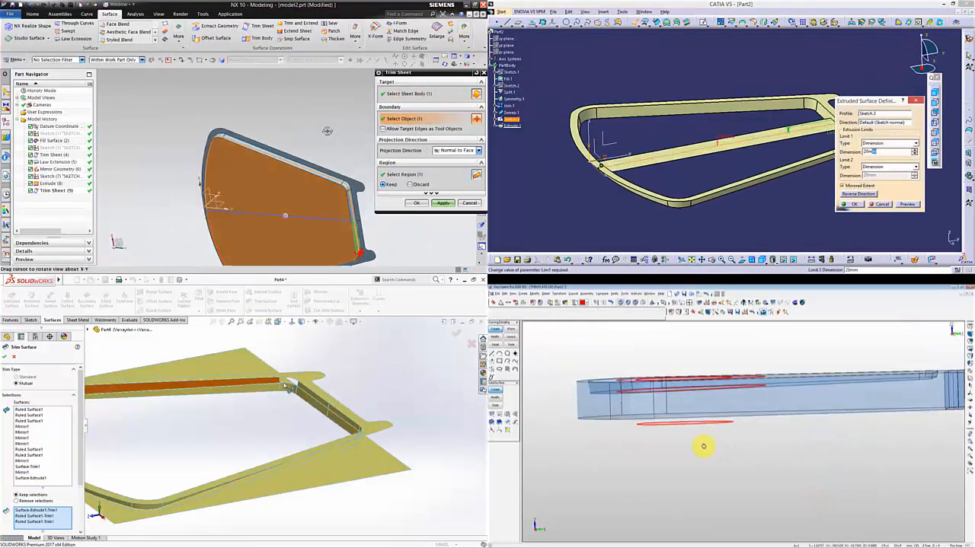
left_click(267, 390)
left_click_drag(883, 152, 834, 154)
left_click(305, 378)
type("200")
Step: Delete the last Trim Sheet feature from the NX model history
mouse_move(705, 459)
middle_mouse_down()
mouse_move(747, 453)
mouse_move(707, 455)
middle_mouse_up()
right_click(64, 184)
scroll(349, 423, "up", 3)
left_click(85, 153)
Step: Complete the mirrored CATIA extrusion at 250 mm and set the KeyCreator plate's height to 80 mm
double_click(867, 152)
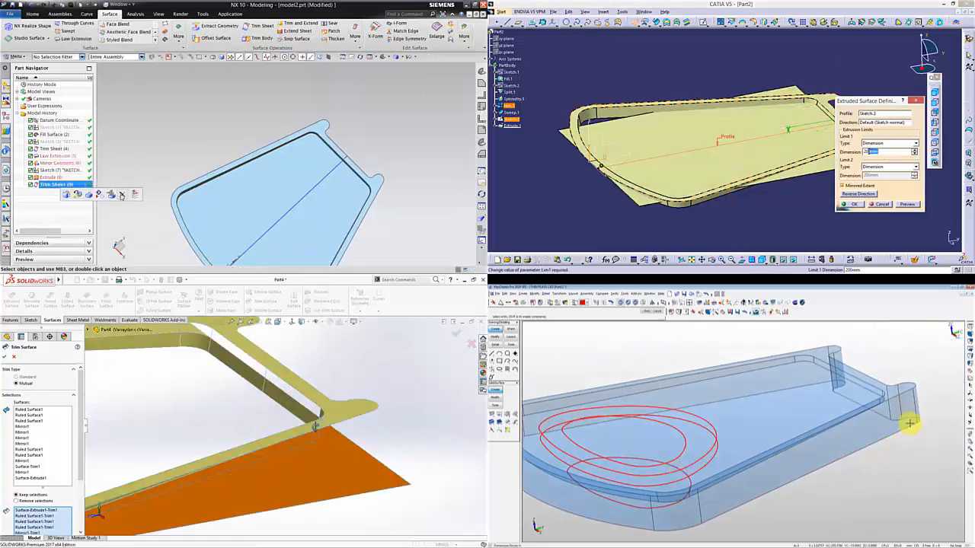
left_click(909, 422)
type("250")
scroll(191, 457, "down", 4)
left_click(854, 204)
scroll(188, 456, "up", 4)
left_click(188, 452)
left_click(297, 31)
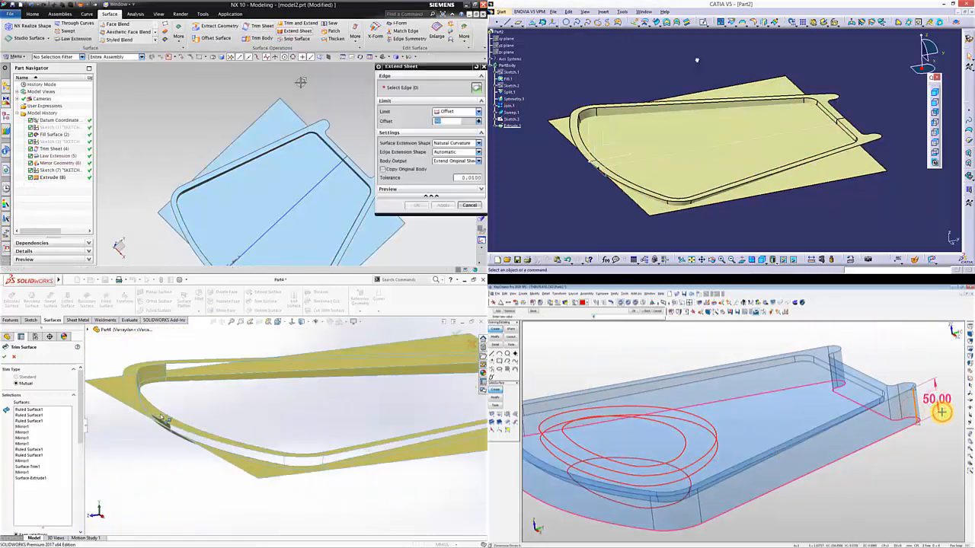
type("80")
Step: Extend two opposite edges of the NX extruded sheet by 50 mm and trim the CATIA extrusion with the wall surfaces
left_click(743, 49)
left_click(290, 152)
left_click(690, 126)
left_click(163, 355)
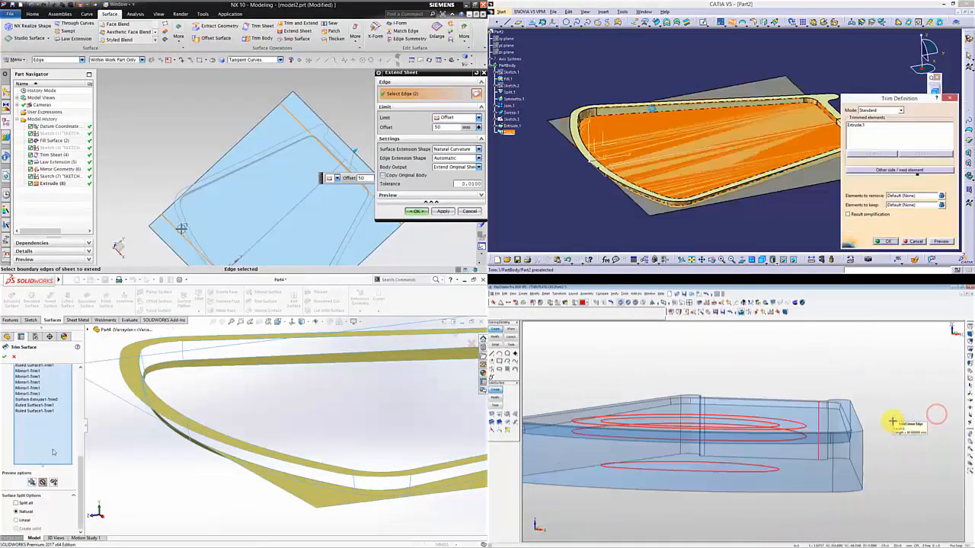
left_click(417, 211)
left_click(880, 241)
Step: Complete the SOLIDWORKS mutual trim of floor, walls and rim, and try Trim Body on the extended NX sheet
middle_click_drag(783, 200, 763, 170)
left_click(261, 38)
left_click(266, 165)
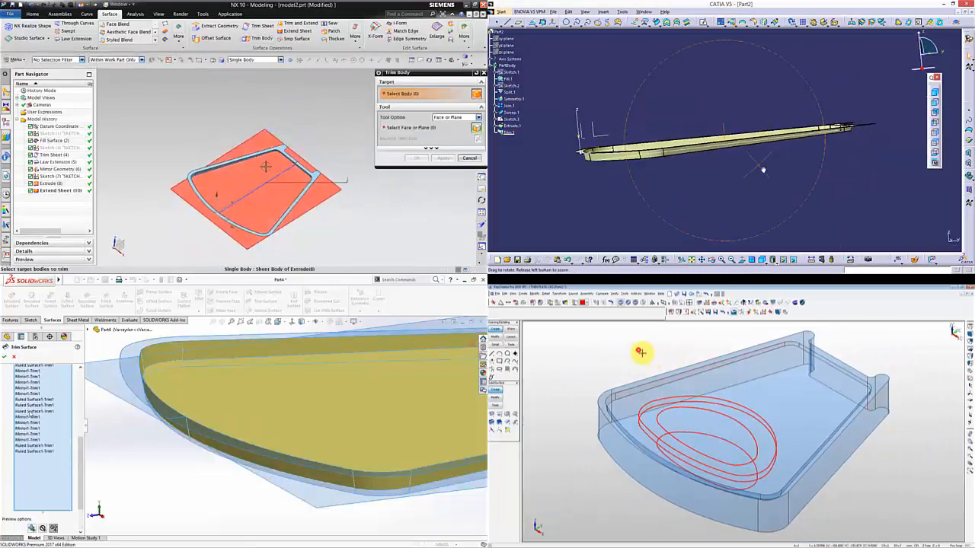
scroll(277, 152, "up", 4)
scroll(640, 351, "up", 2)
left_click(4, 357)
left_click(390, 131)
scroll(276, 112, "up", 3)
middle_click_drag(155, 431, 325, 389)
Step: Restart Trim Sheet in NX and open a new SOLIDWORKS sketch on the planar rim surface
middle_click_drag(767, 173, 738, 156)
middle_click_drag(635, 351, 654, 354)
left_click(262, 26)
left_click(30, 441)
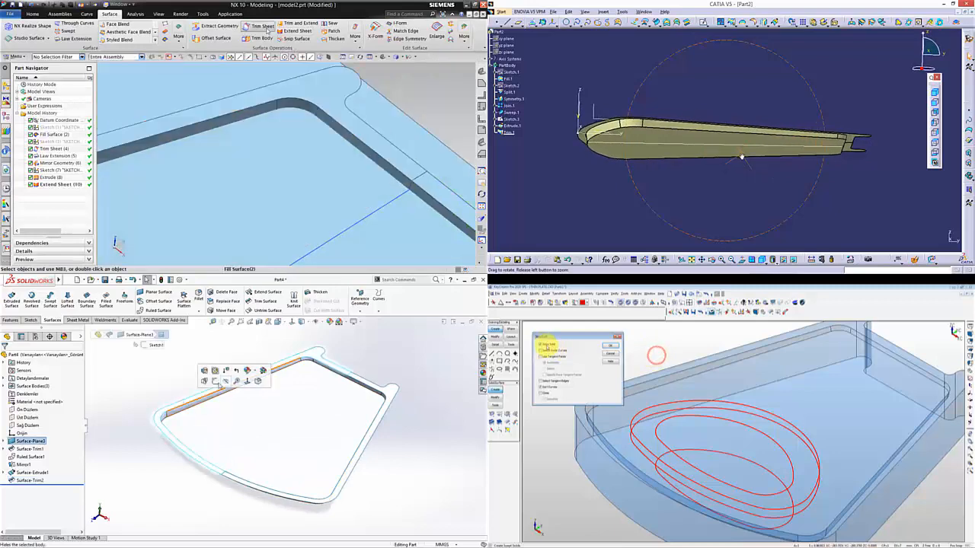
left_click(261, 106)
left_click(11, 297)
Step: Set up a solid loft for the oval outlines in KeyCreator and continue selecting sheets for the NX trim
mouse_move(739, 155)
middle_mouse_down()
mouse_move(782, 186)
mouse_move(701, 144)
mouse_move(668, 180)
middle_mouse_up()
left_click(544, 344)
left_click(261, 106)
left_click(610, 345)
scroll(304, 152, "up", 2)
Step: Trim the NX wall sheets against the sloped floor and loft a body through the KeyCreator oval outlines
left_click(285, 493)
left_click(303, 152)
left_click(408, 92)
left_click(705, 25)
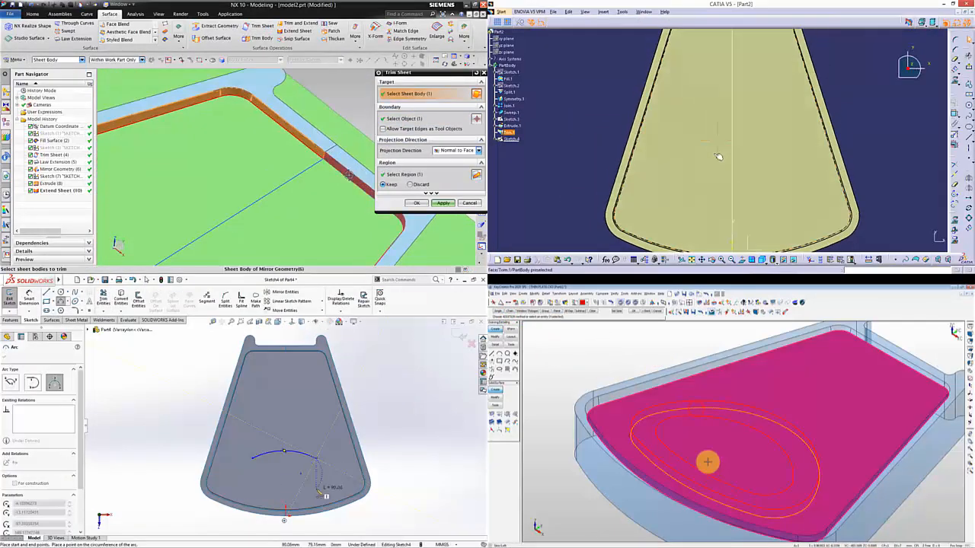
scroll(336, 153, "down", 2)
left_click(335, 152)
key("Return")
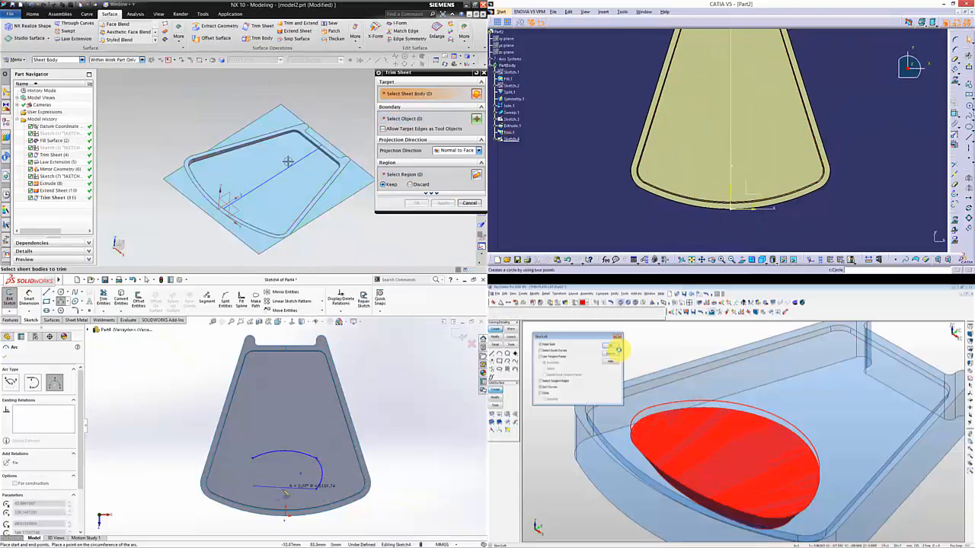
middle_click_drag(631, 364, 614, 343)
Step: Trim the NX floor sheet to the ten pocket wall faces and close the SOLIDWORKS oval made of four arcs
left_click(228, 163)
left_click(729, 107)
left_click(293, 505)
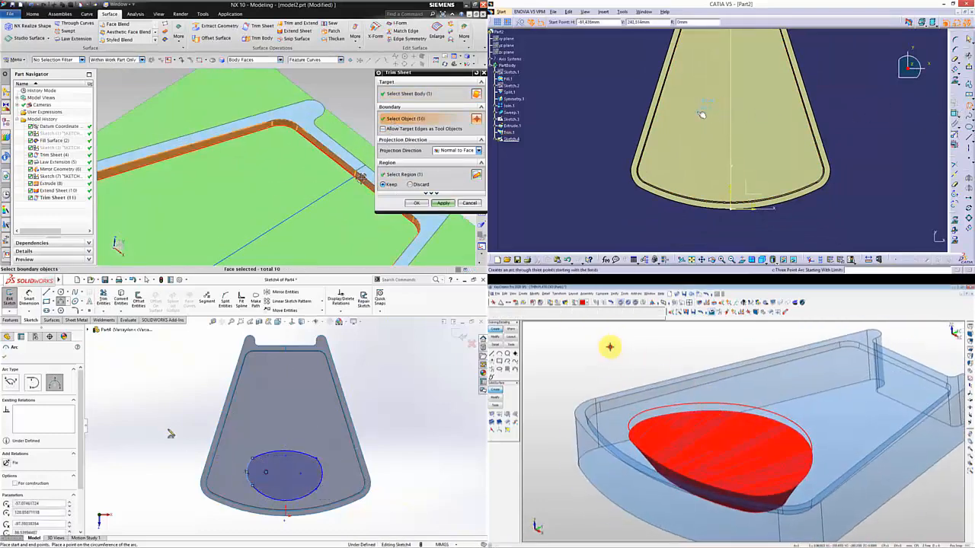
left_click(419, 203)
Step: Subtract the lofted body from the KeyCreator plate and draw a vertical construction line through the SOLIDWORKS oval
left_click(63, 310)
left_click(615, 358)
left_click(747, 378)
mouse_move(297, 140)
middle_mouse_down()
mouse_move(292, 107)
mouse_move(285, 168)
mouse_move(309, 138)
middle_mouse_up()
left_click(728, 436)
left_click(707, 141)
left_click(286, 457)
Step: Hide the NX floor-line sketch and complete the four-arc oval in the CATIA sketch
left_click(316, 157)
mouse_move(764, 440)
middle_mouse_down()
mouse_move(757, 450)
mouse_move(739, 410)
middle_mouse_up()
left_click(722, 144)
left_click(333, 166)
left_click(286, 465)
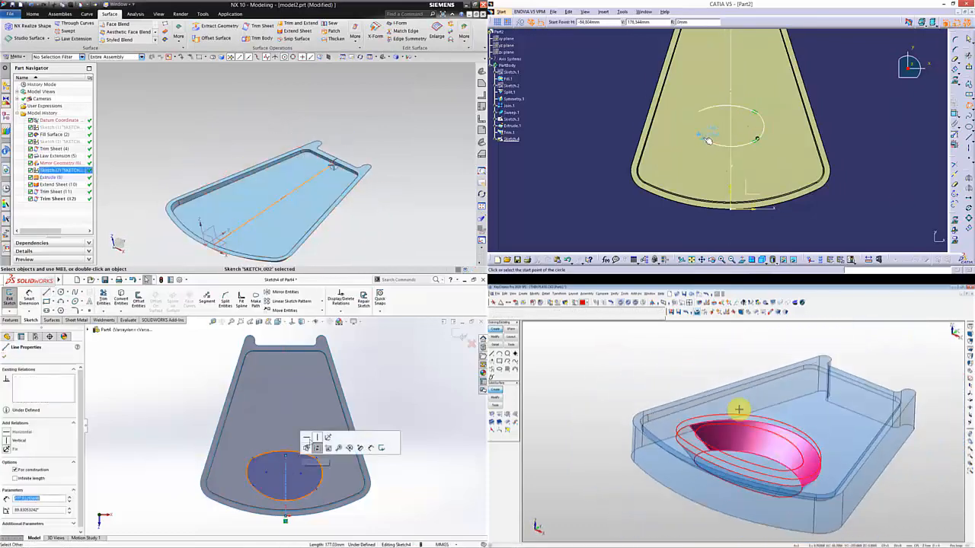
left_click(701, 114)
middle_click_drag(359, 150, 359, 190)
middle_click_drag(668, 382, 668, 383)
middle_click_drag(359, 189, 363, 176)
middle_click_drag(668, 383, 663, 372)
Step: Relate the two side arcs of the SOLIDWORKS oval to each other and start a new sketch in NX
left_click(305, 467)
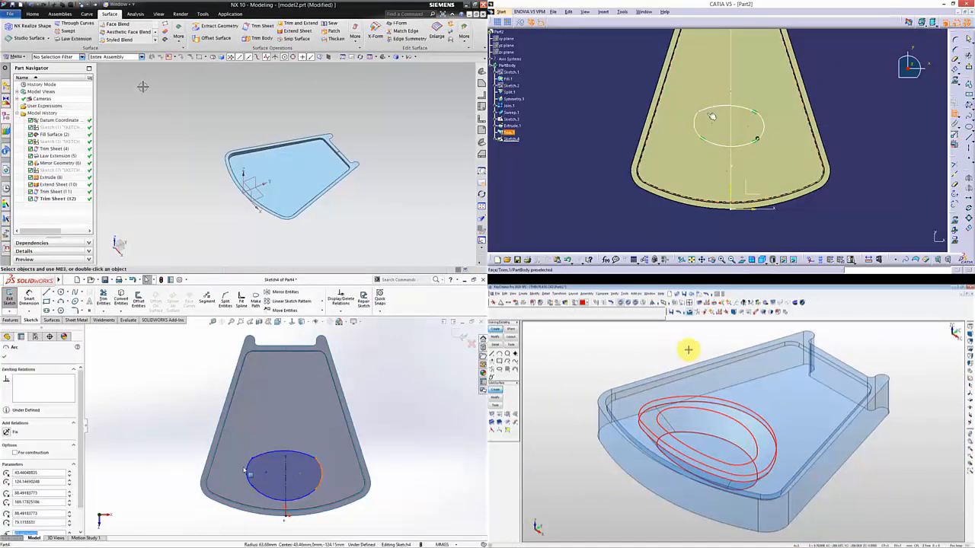
left_click(32, 13)
left_click(247, 470, "ctrl")
right_click(694, 98)
left_click(889, 346)
left_click(11, 30)
left_click(729, 303)
Step: Make the upper arc endpoints of the SOLIDWORKS and CATIA ovals symmetric about their vertical centre lines
left_click(316, 445)
left_click(719, 193)
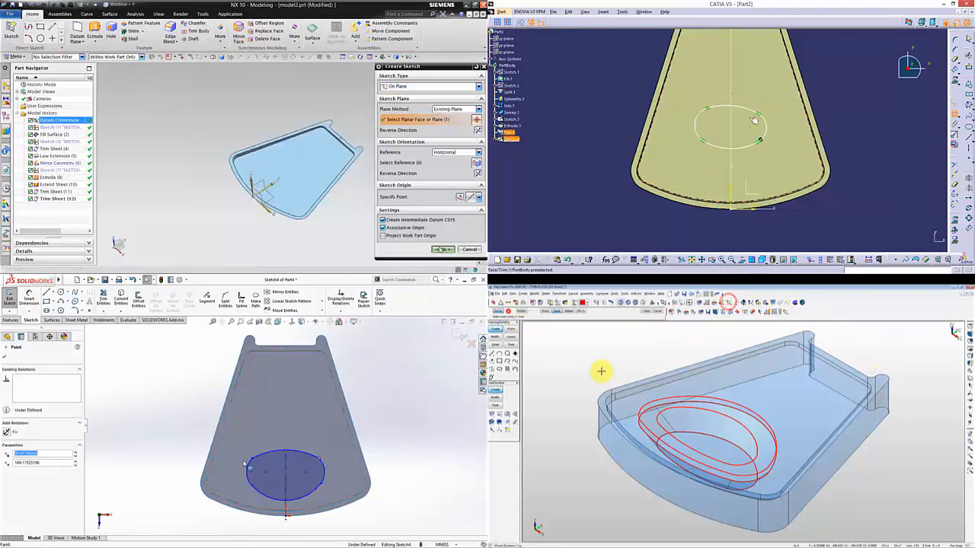
left_click(441, 250)
left_click(252, 460, "ctrl")
right_click(829, 81)
left_click(854, 150)
left_click(286, 464, "ctrl")
Step: Copy the oval outline to the lug end of the KeyCreator plate and make the SOLIDWORKS oval's lower endpoints symmetric
left_click(696, 409)
left_click(82, 26)
left_click(313, 439)
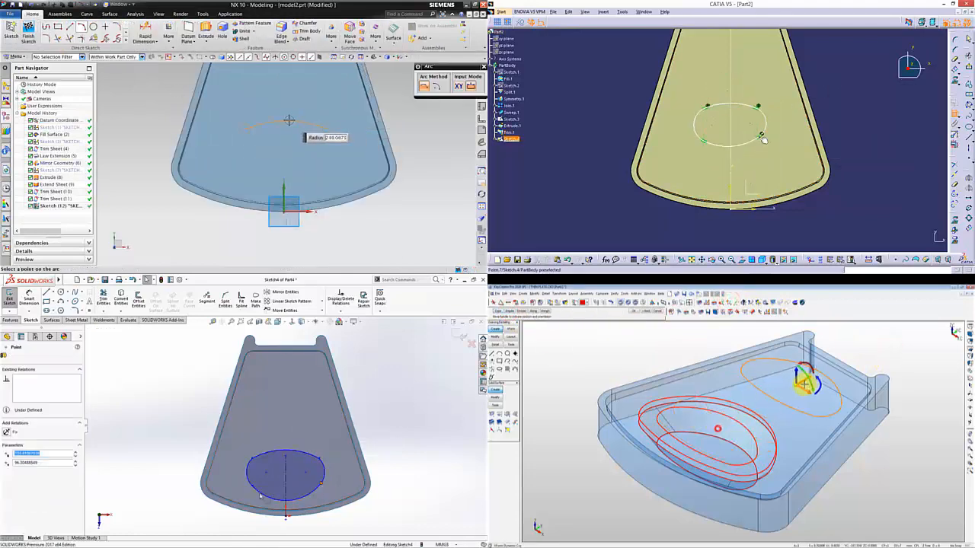
left_click(244, 156)
left_click(288, 478, "ctrl")
right_click(847, 129)
key("Escape")
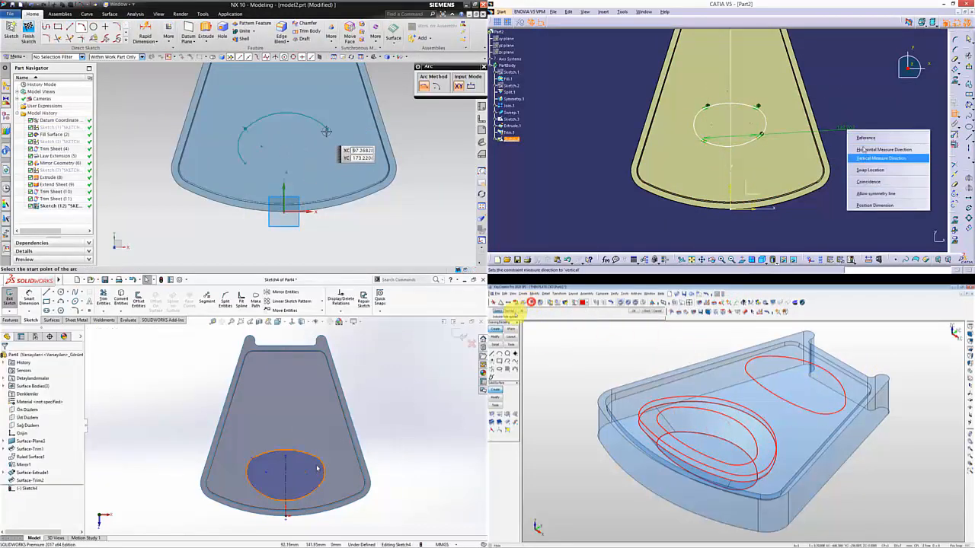
Step: Close the four-arc oval in the NX sketch and clear the leftover curves around the KeyCreator pocket
left_click(328, 129)
left_click(515, 311)
left_click(876, 194)
left_click(319, 458)
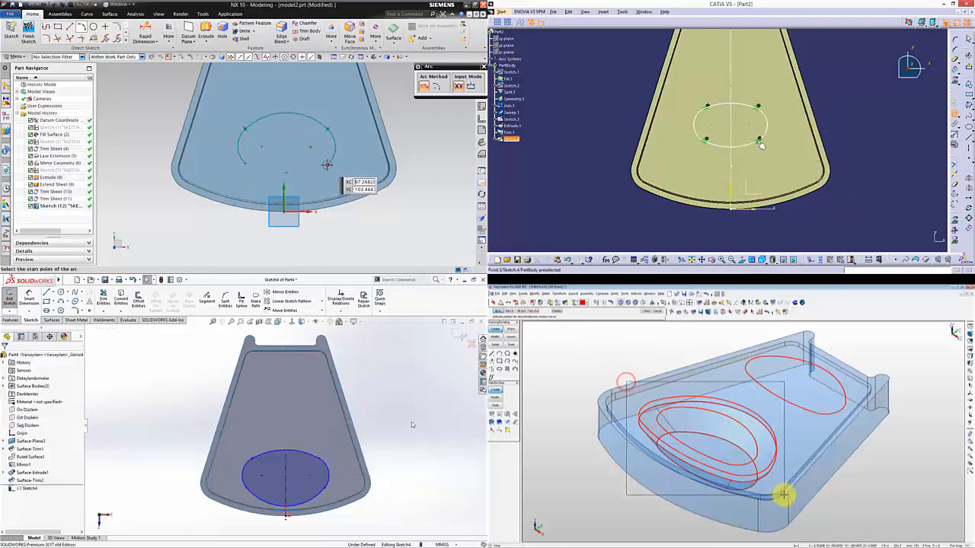
left_click(276, 174)
left_click(301, 452)
middle_click_drag(873, 351, 827, 355)
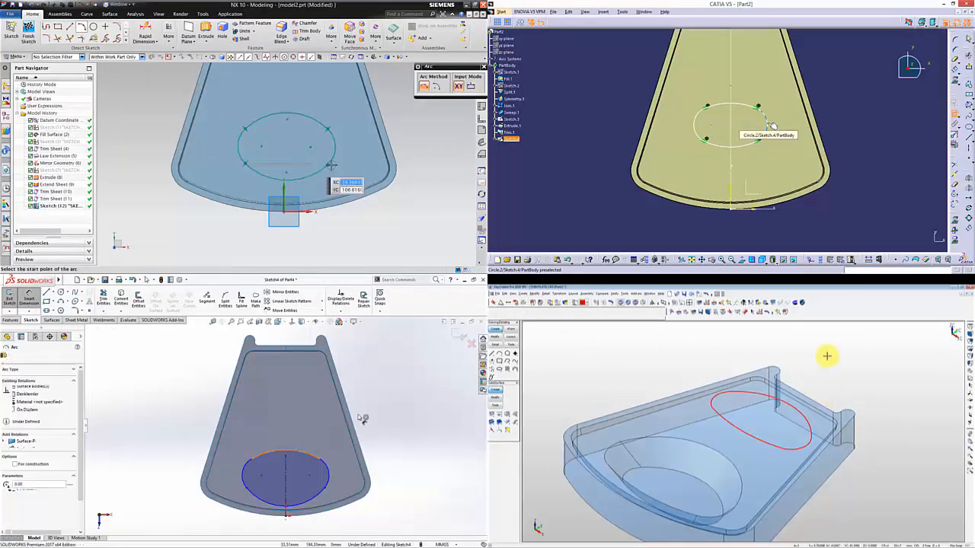
Step: Dimension the radius of the SOLIDWORKS oval's upper arc and make the adjoining arcs of the NX oval tangent
key("Escape")
left_click(364, 417)
scroll(814, 400, "up", 2)
scroll(334, 167, "up", 2)
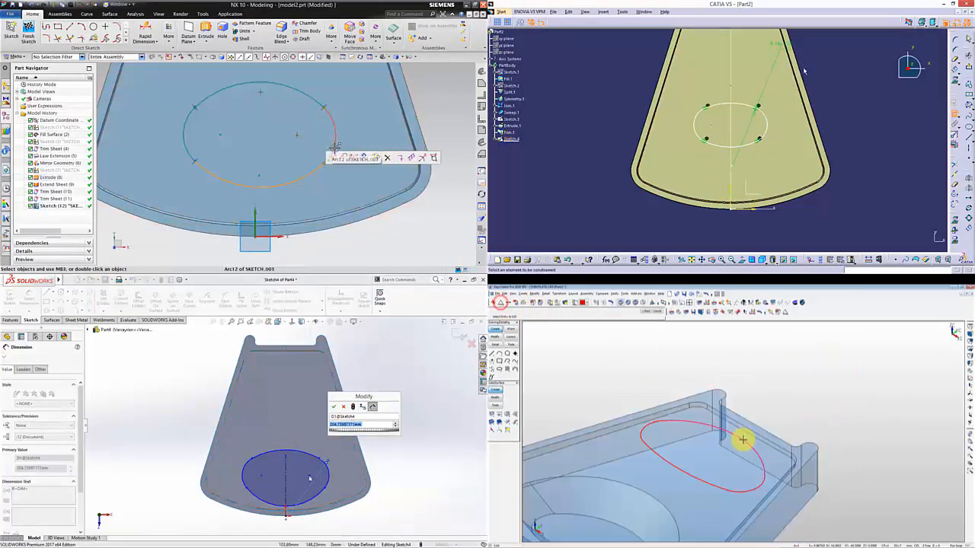
left_click(335, 147)
left_click(742, 439)
left_click(333, 406)
Step: Dimension the radius of the SOLIDWORKS oval's right side arc and of the CATIA oval's lower arc
scroll(327, 442, "up", 1)
left_click(322, 464)
left_click_drag(866, 369, 828, 370)
scroll(409, 142, "down", 2)
left_click(376, 461)
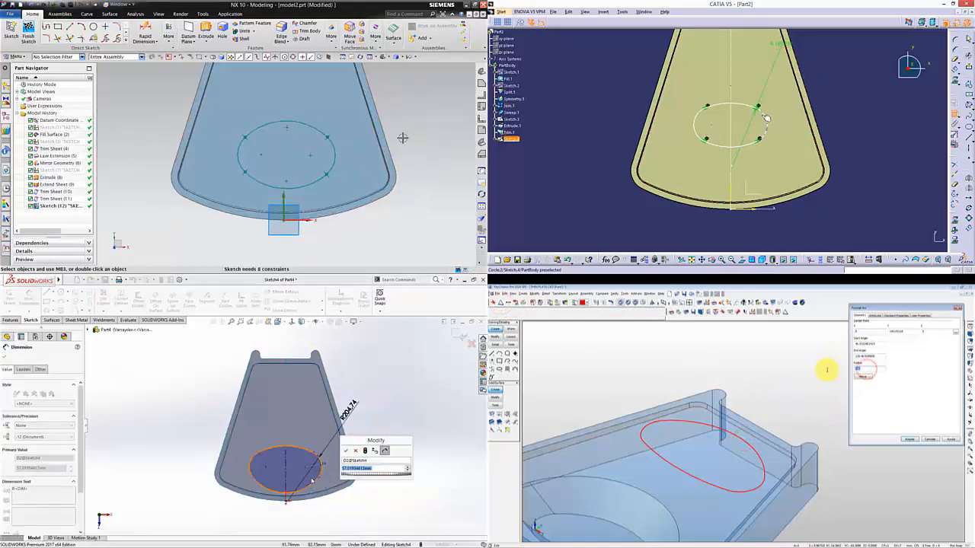
left_click(166, 42)
left_click(749, 147)
left_click(282, 83)
left_click(792, 211)
left_click(346, 451)
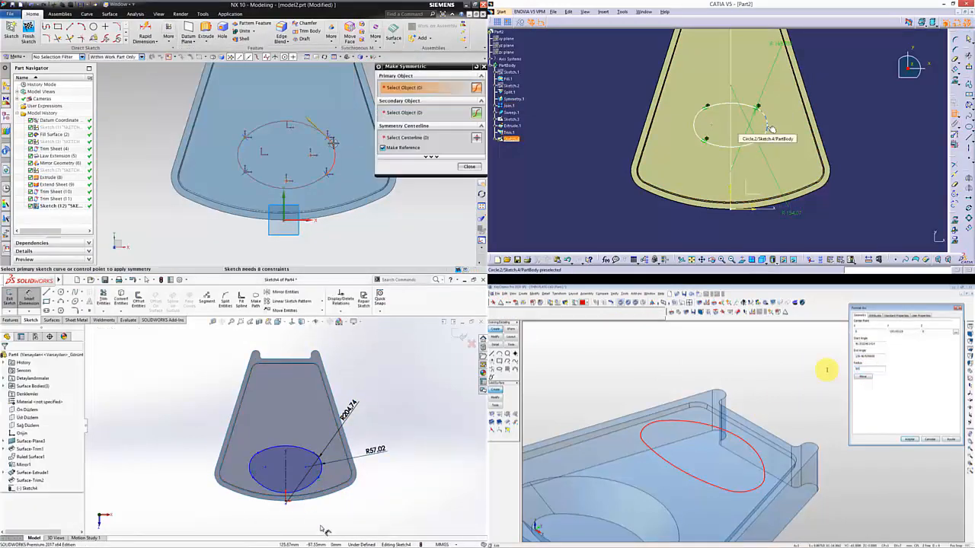
Step: Dimension the SOLIDWORKS oval's lower arc radius and change the radius of the KeyCreator arc nearest the lugs
left_click(335, 156)
left_click(307, 490)
type("60")
left_click(904, 439)
left_click(325, 516)
Step: Make the two side arcs of the NX oval symmetric about the sketch's vertical axis
left_click(240, 152)
left_click(687, 474)
left_click(283, 196)
left_click(292, 510)
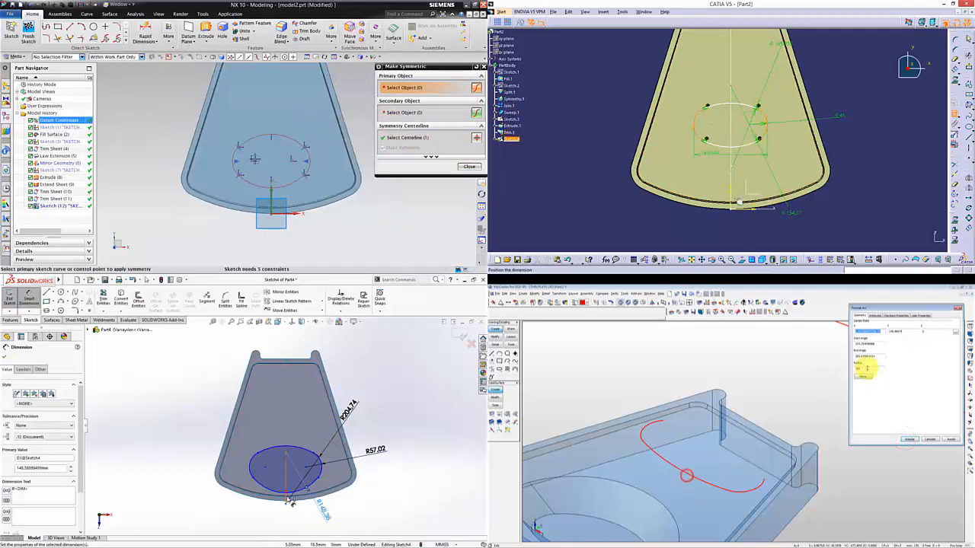
Step: Dimension the CATIA oval's width and change the radius of the KeyCreator arc facing the large recess
left_click(746, 228)
left_click_drag(866, 369, 847, 370)
left_click(145, 30)
key("Return")
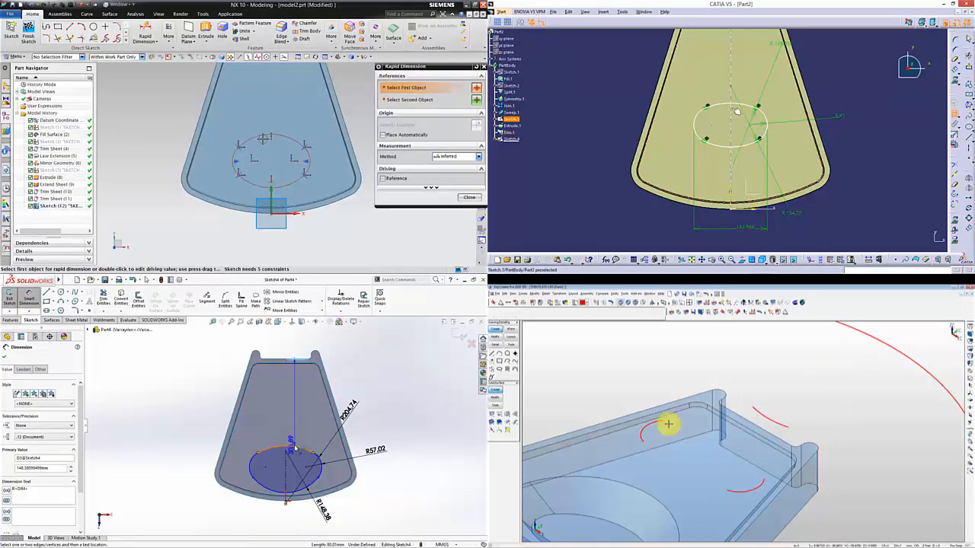
Step: Dimension the distance from the plate's lug-end edge to the oval's upper arc in CATIA and SOLIDWORKS
left_click(737, 112)
left_click(388, 412)
middle_click_drag(737, 130, 740, 206)
left_click(741, 85)
left_click(236, 162)
left_click(360, 408)
left_click(843, 137)
Step: Set the CATIA distance from the lug-end edge to the oval's upper arc to 245 mm
double_click(844, 130)
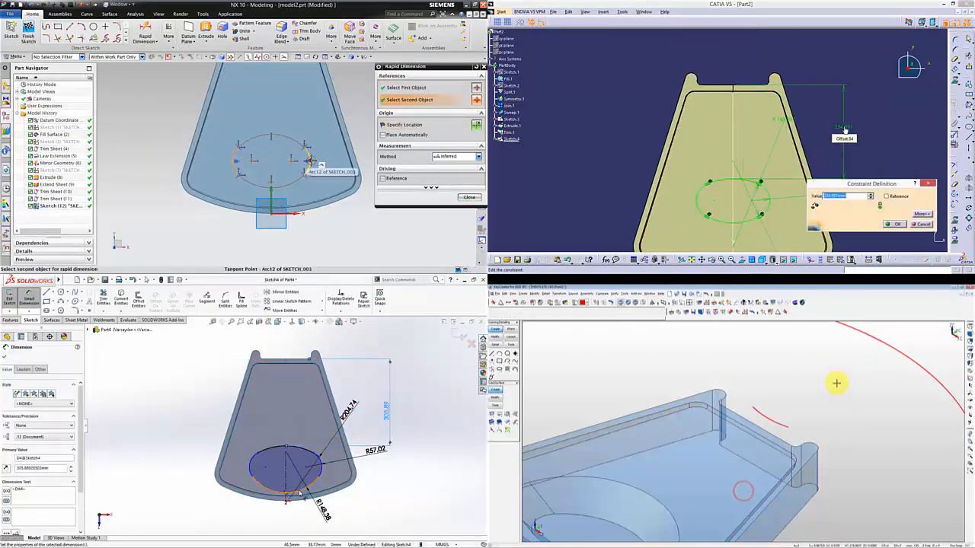
left_click(300, 494)
left_click(309, 160)
type("245")
key("Return")
Step: Dimension the NX oval's width and the distance from the SOLIDWORKS lug-end edge to the oval's lower arc
middle_click_drag(836, 384, 830, 427)
left_click(726, 304)
left_click(269, 239)
middle_click_drag(771, 136, 774, 99)
left_click(409, 409)
left_click(856, 378)
Step: Set the CATIA oval's upper arc radius to 170 mm and its side arc radius to 55 mm
double_click(775, 89)
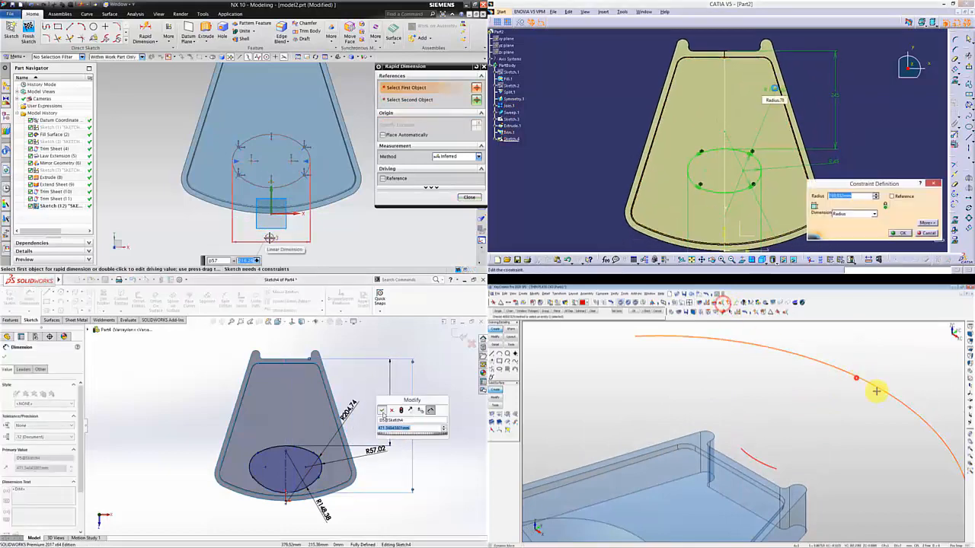
key("Return")
middle_click_drag(776, 145, 764, 129)
left_click(883, 389)
double_click(835, 143)
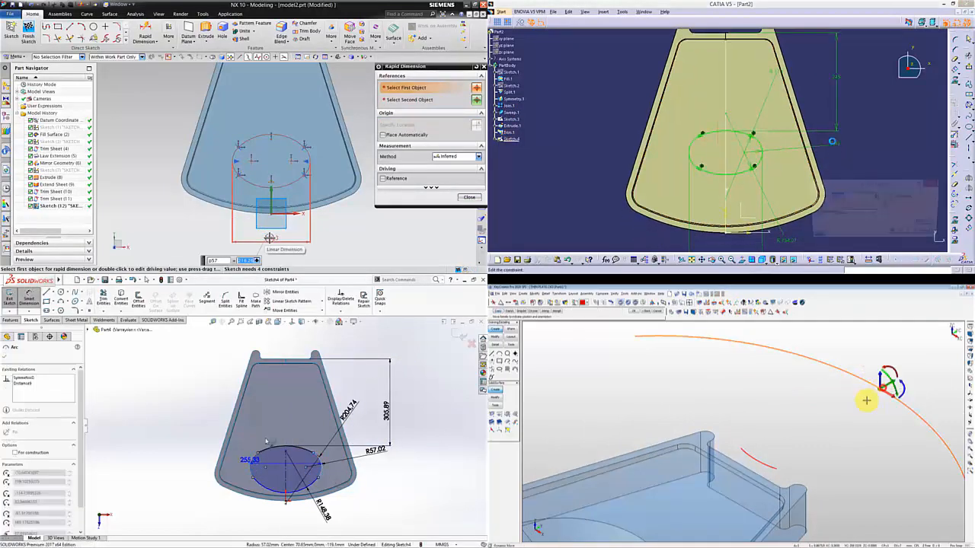
left_click(279, 429)
type("55")
key("Return")
Step: Set the NX oval's width to 325 mm and add a width dimension across the SOLIDWORKS oval
type("325")
key("Return")
middle_click_drag(776, 174, 782, 127)
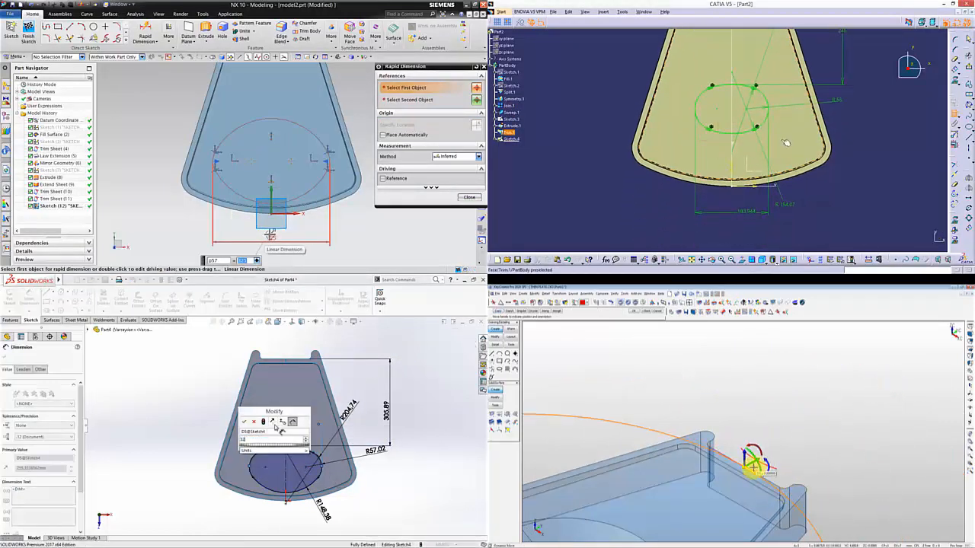
right_click(753, 464)
left_click(290, 417)
Step: Set the CATIA oval's width to 325 mm and move the long KeyCreator arc onto the short arc's midpoint
double_click(750, 212)
left_click(262, 138)
key("Return")
left_click(828, 491)
Step: Undo the last SOLIDWORKS dimension changes and set the NX oval's upper arc radius to 170 mm
left_click(134, 281)
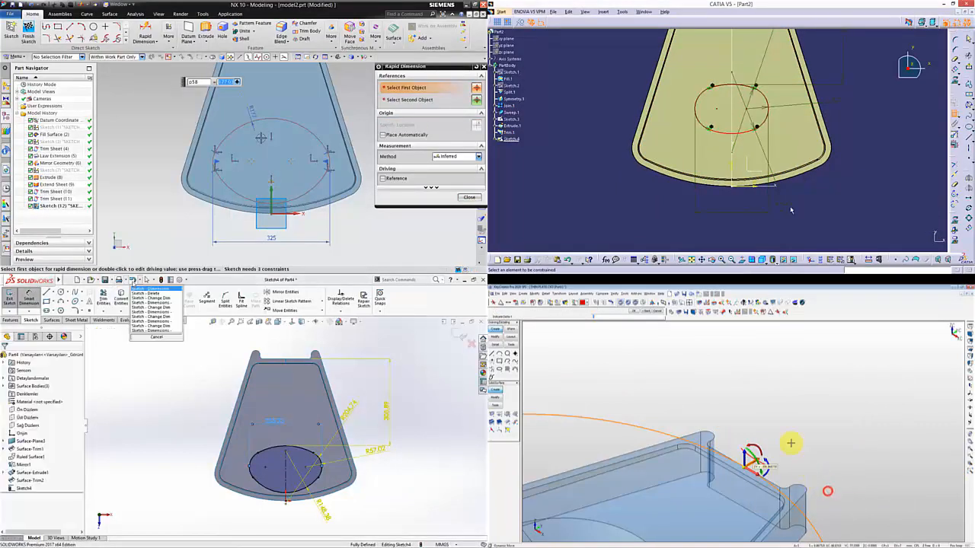
type("170")
Step: Set the oval's lower arc radius to 400 mm in CATIA and SOLIDWORKS
double_click(791, 205)
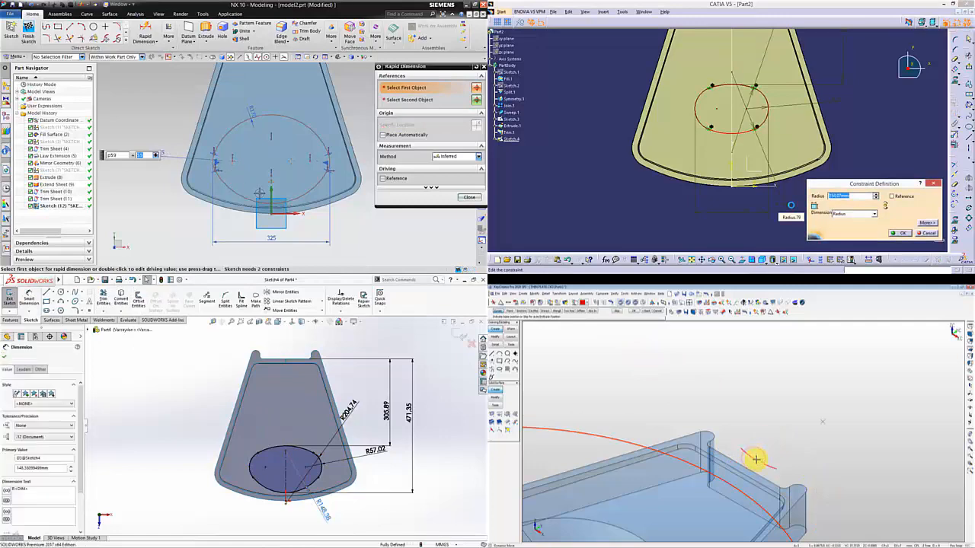
left_click(756, 459)
type("400")
key("Return")
left_click(254, 202)
type("400")
key("Return")
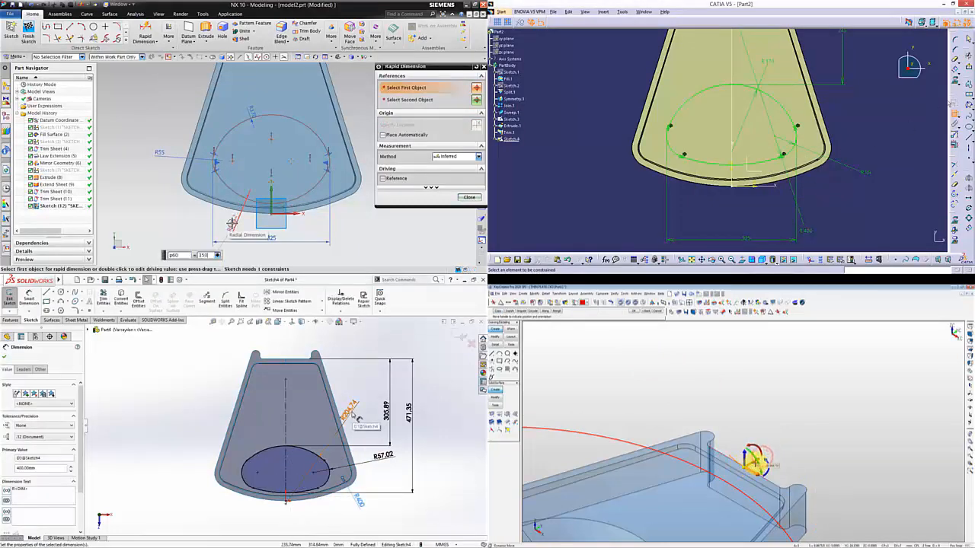
Step: Set the SOLIDWORKS oval's upper arc radius to 170 mm and shift the short KeyCreator arc inward from the lug end
double_click(353, 417)
right_click(756, 462)
left_click(776, 478)
type("170")
key("Return")
left_click(830, 490)
Step: Set the SOLIDWORKS oval's side radius to 55 mm and the NX distance from the lug-end edge to the oval to 245 mm
double_click(383, 458)
left_click(230, 153)
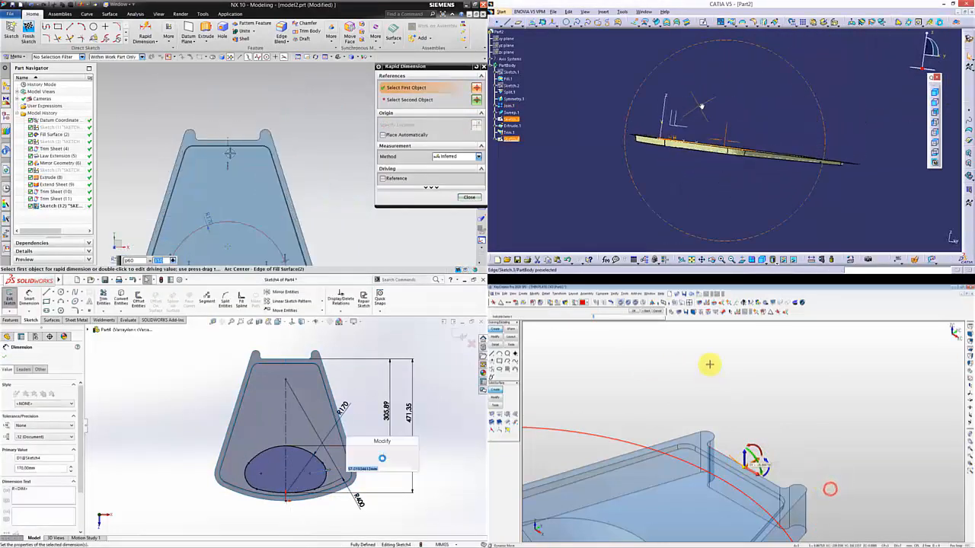
middle_click_drag(701, 107, 696, 150)
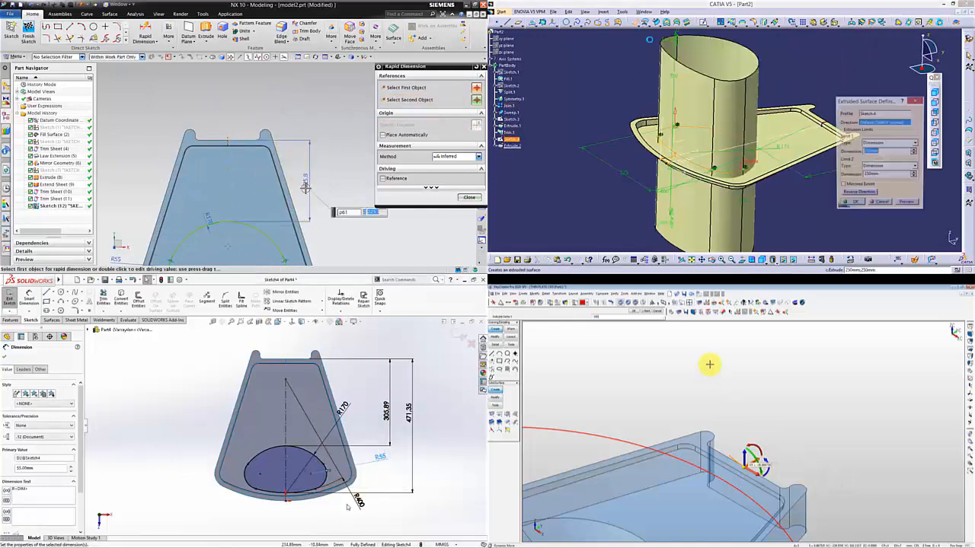
scroll(282, 427, "up", 3)
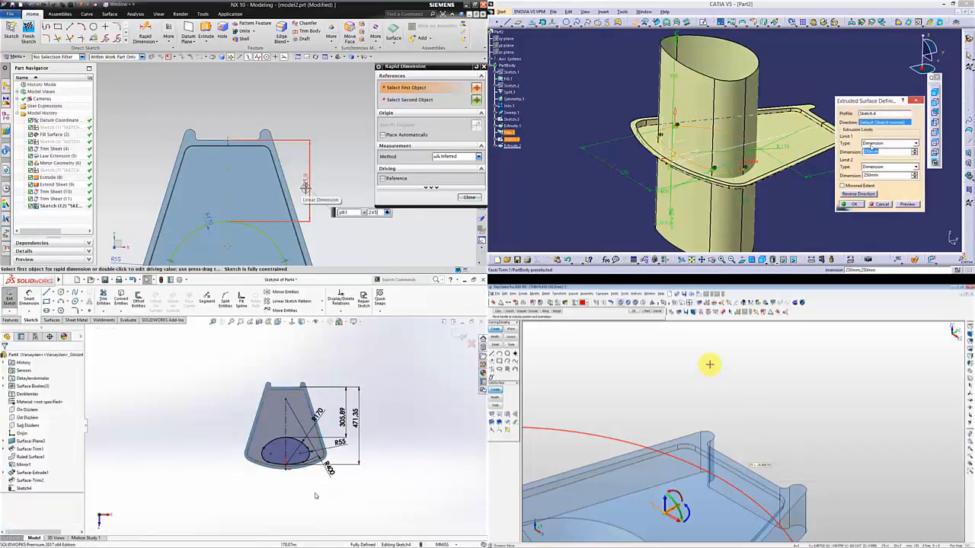
scroll(282, 427, "down", 5)
middle_click_drag(709, 364, 796, 372)
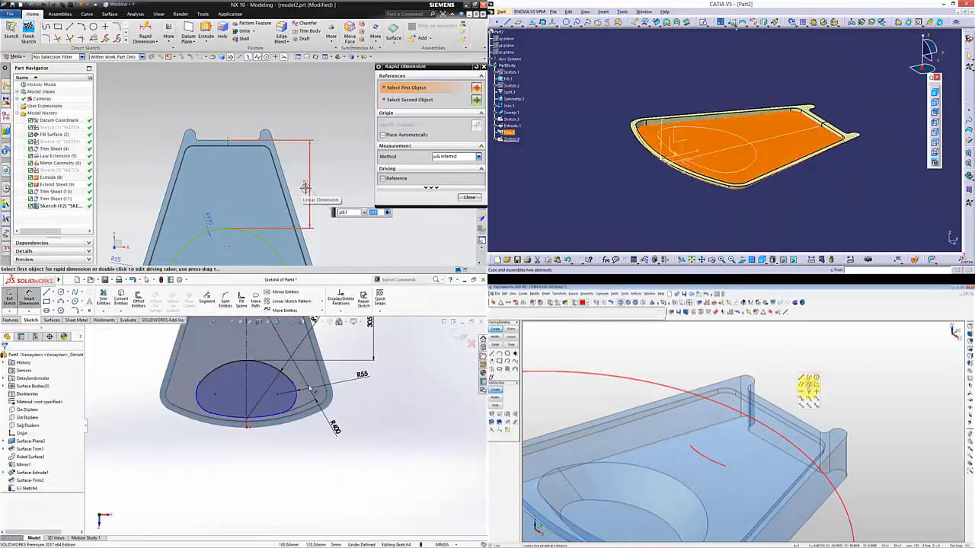
Step: Start a split of the Trim.1 surface in CATIA and draw a lengthwise line through the KeyCreator arcs
left_click(736, 27)
scroll(311, 172, "down", 4)
left_click(204, 400)
left_click(743, 38)
left_click(807, 394)
left_click(712, 309)
right_click(851, 156)
Step: Dimension the SOLIDWORKS oval's width as 325 mm and finish the NX oval sketch
left_click(243, 461)
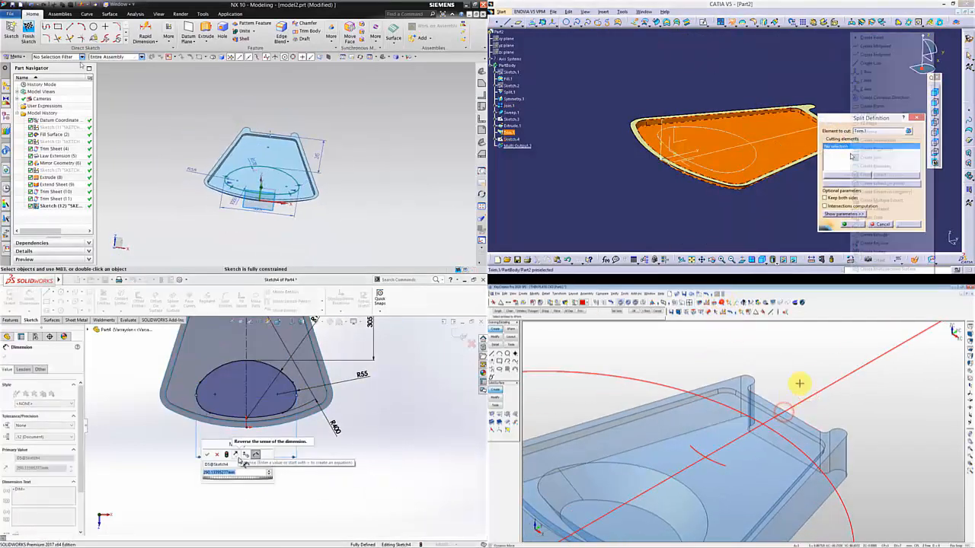
left_click(29, 32)
type("325")
key("Return")
Step: Extrude the CATIA oval Sketch.4 as the split's cutting surface and place the rotation handle on the KeyCreator line
left_click(876, 234)
left_click(808, 399)
scroll(315, 387, "up", 3)
left_click(784, 411)
left_click(743, 139)
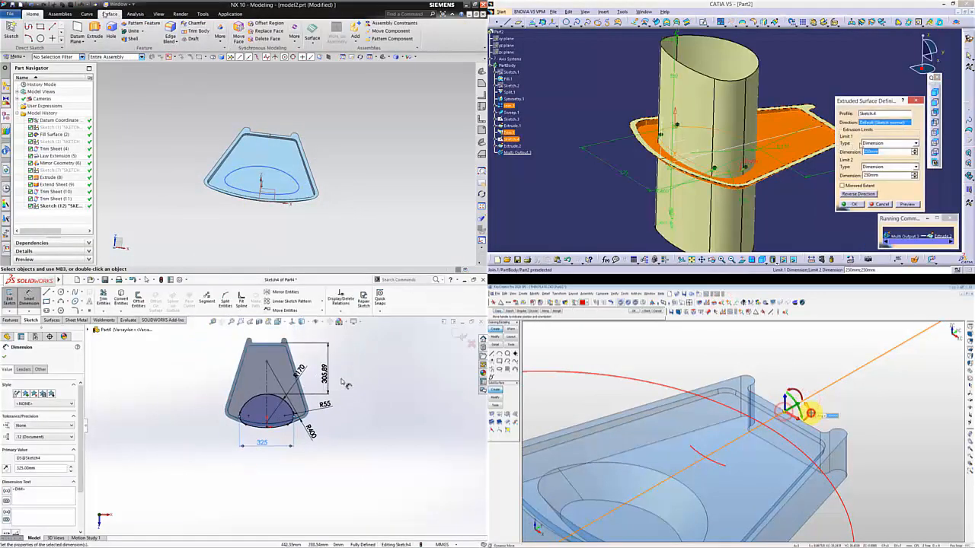
Step: Start trimming the NX pocket-floor sheet and try a mirrored extent for the CATIA oval extrusion
left_click(110, 15)
left_click(343, 383)
left_click(842, 186)
left_click(880, 153)
left_click(261, 26)
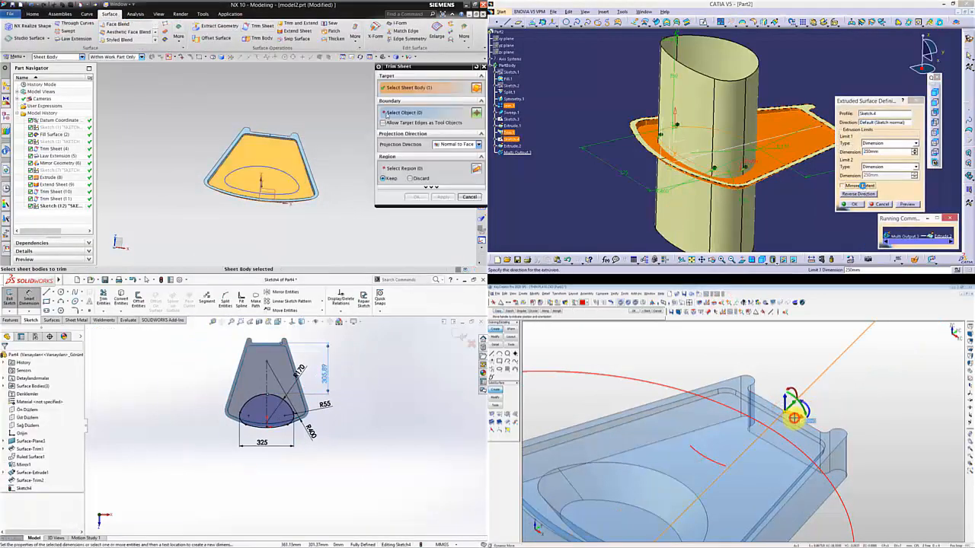
left_click(386, 114)
left_click(863, 185)
Step: Set the SOLIDWORKS distance from the lug-end edge to the oval to 245 mm and trim the NX floor sheet with its oval
left_click(326, 371)
type("245")
key("Return")
left_click(283, 172)
middle_click(283, 172)
Step: Reverse the direction of the CATIA oval extrusion and start Trim Surface in SOLIDWORKS
double_click(876, 152)
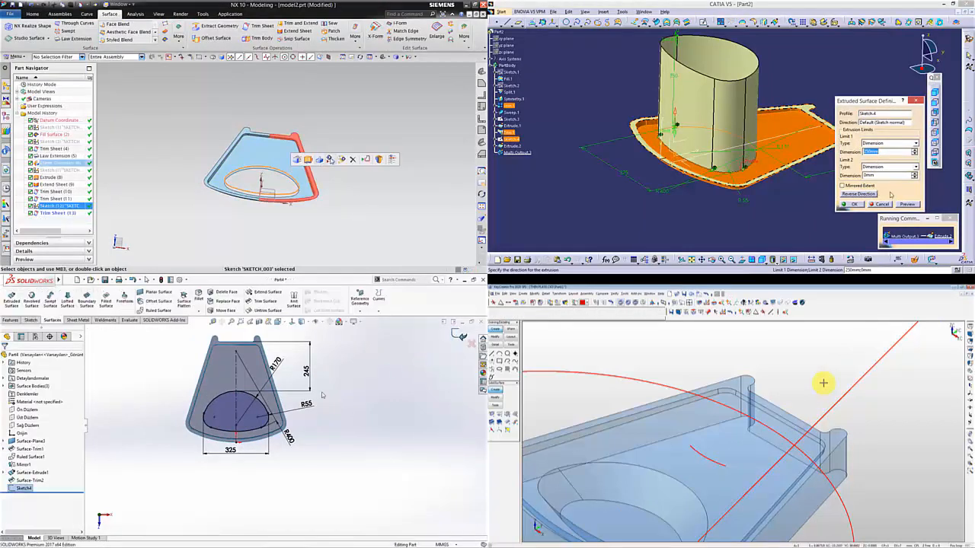
left_click(859, 193)
left_click(825, 388)
left_click(33, 14)
left_click(265, 302)
Step: Limit the CATIA extrusion up to Trim.1 and trim the KeyCreator line and long arc to their common corner
left_click(12, 32)
left_click(773, 433)
left_click(770, 146)
left_click(775, 466)
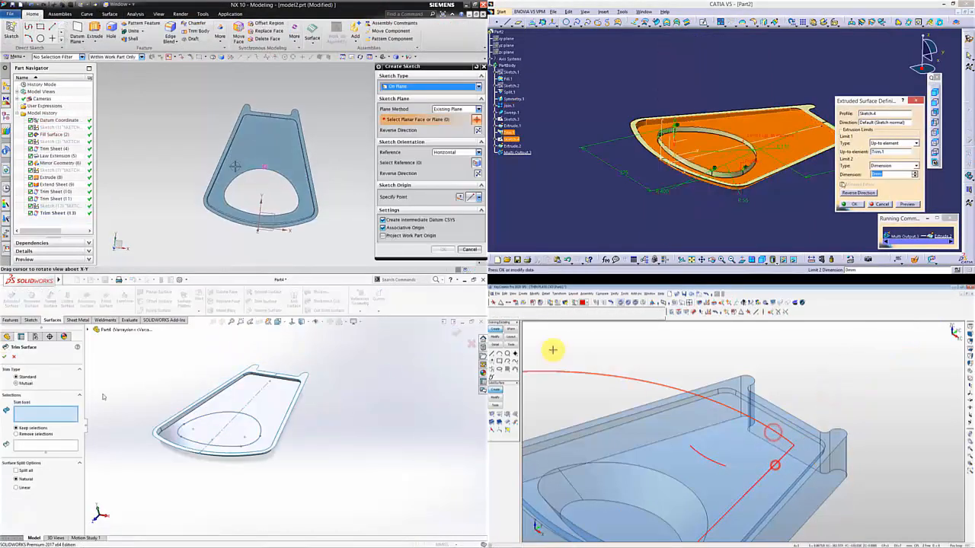
Step: Trim the SOLIDWORKS pocket floor with the oval sketch, keeping the outer region, and open a new sketch in NX
left_click(207, 418)
left_click(443, 250)
left_click(871, 183)
left_click(509, 353)
left_click(221, 407)
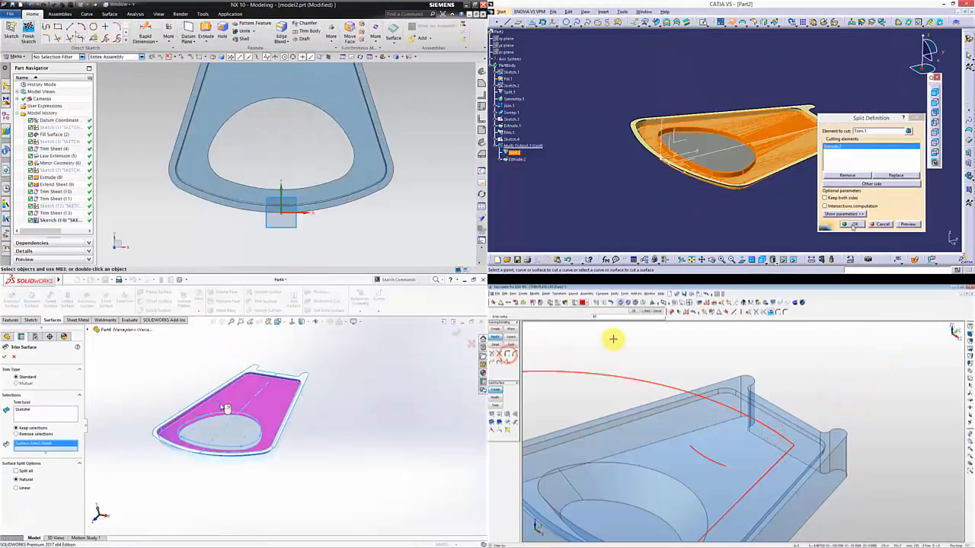
Step: Apply the CATIA split by the extruded oval and fillet the corner between the KeyCreator slanted line and short arc
left_click(853, 226)
left_click(81, 26)
left_click(245, 134)
left_click(718, 461)
right_click(692, 126)
left_click(706, 148)
left_click(776, 463)
Step: Sketch the first arcs of a smaller oval inside the floor opening in NX and SOLIDWORKS
left_click(292, 324)
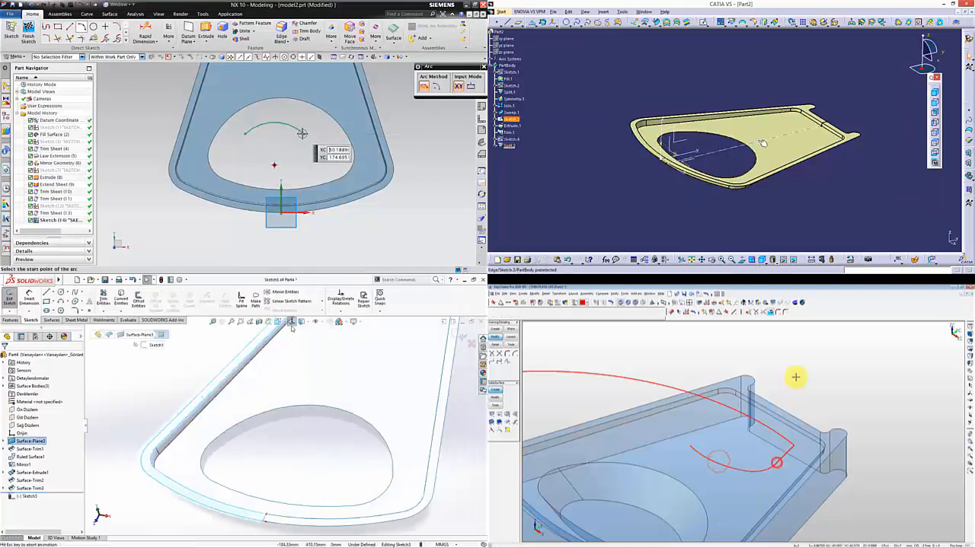
left_click(302, 135)
right_click(762, 142)
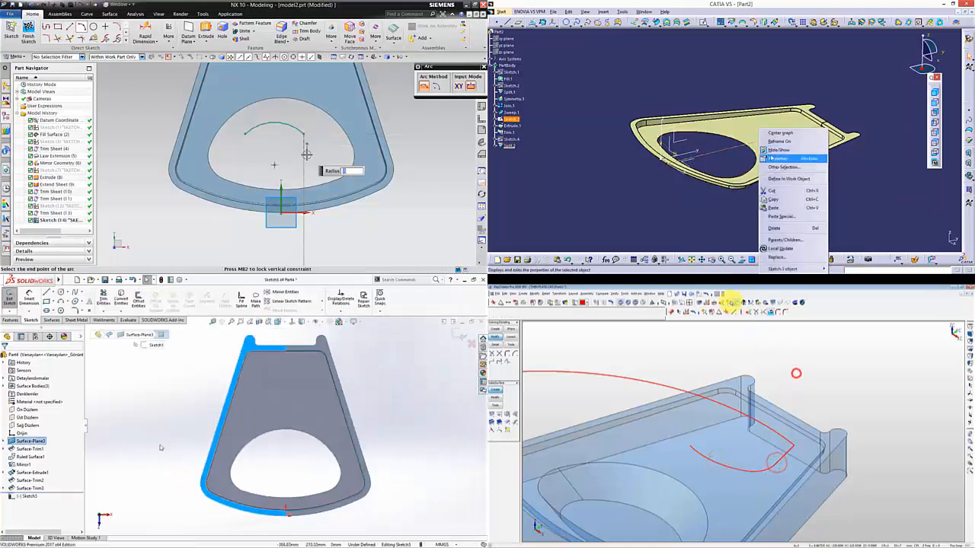
left_click(243, 156)
left_click(303, 453)
Step: Mirror the KeyCreator slanted line and its fillet to the opposite side and finish drawing the smaller NX oval's arcs
right_click(788, 414)
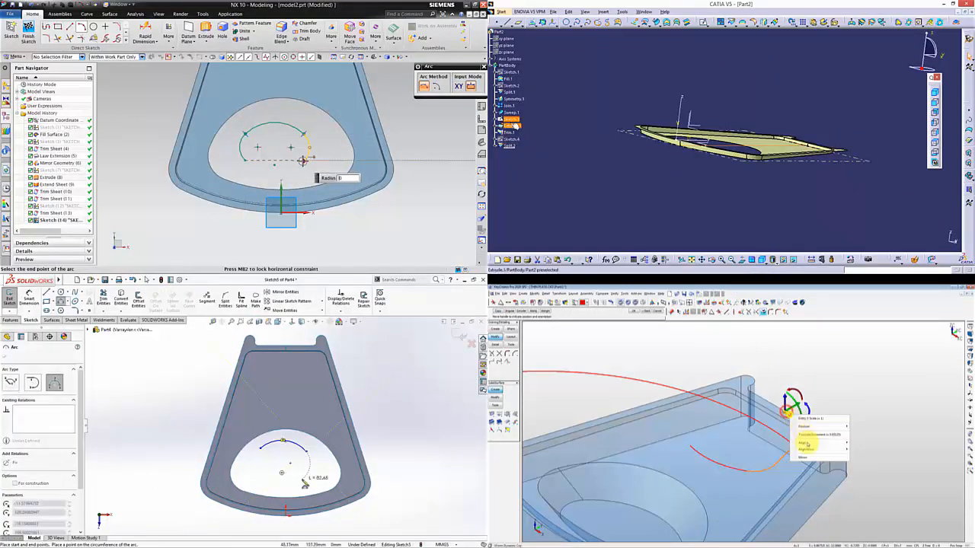
double_click(511, 120)
left_click(808, 458)
left_click(261, 448)
right_click(160, 120)
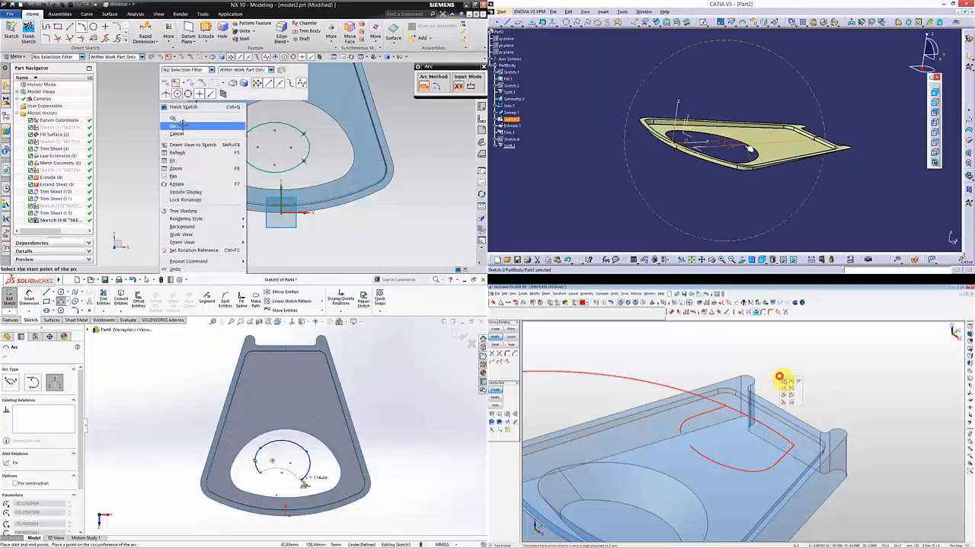
left_click(171, 128)
Step: Close the smaller SOLIDWORKS oval with its lower arc and draw a construction centre line down to the origin
scroll(244, 152, "up", 3)
left_click(265, 472)
left_click(53, 293)
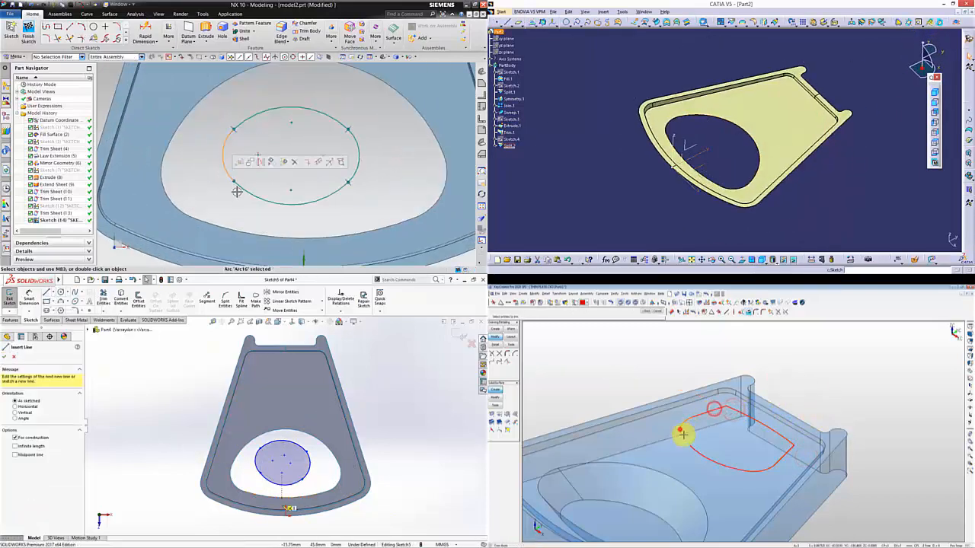
left_click(272, 194)
left_click(286, 516)
key("Escape")
Step: Make the SOLIDWORKS centre line vertical and the smaller NX oval's side arcs symmetric about the vertical axis
left_click(169, 33)
left_click(285, 468)
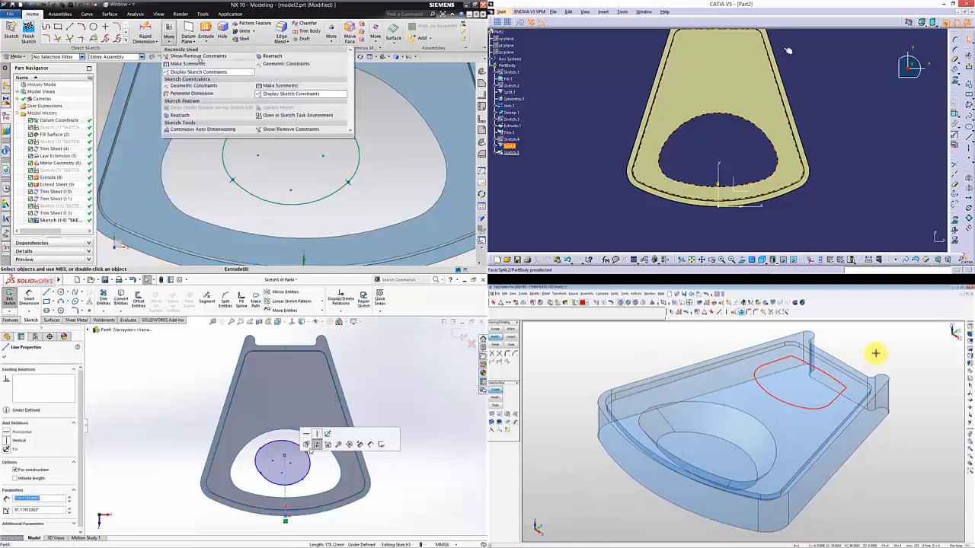
left_click(265, 85)
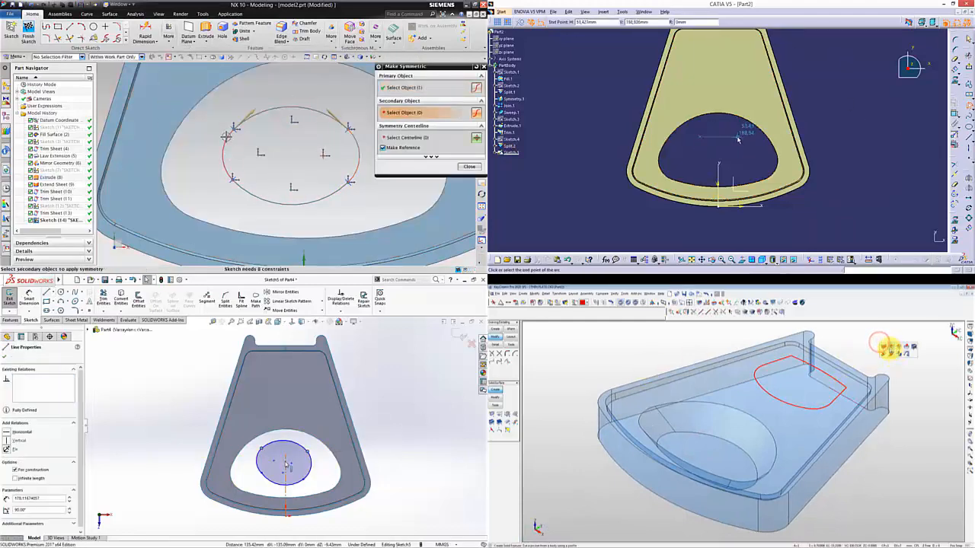
left_click(226, 137)
scroll(305, 156, "down", 2)
left_click(298, 212)
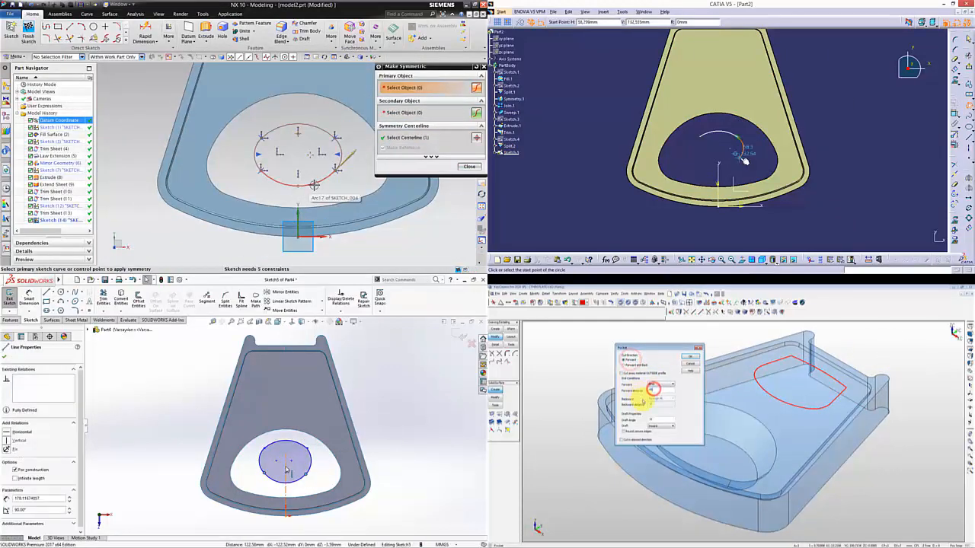
Step: Start dimensioning the smaller NX oval, close the CATIA oval with its last arc and accept the KeyCreator pocket settings
left_click(146, 33)
left_click_drag(308, 450, 299, 443)
left_click(690, 356)
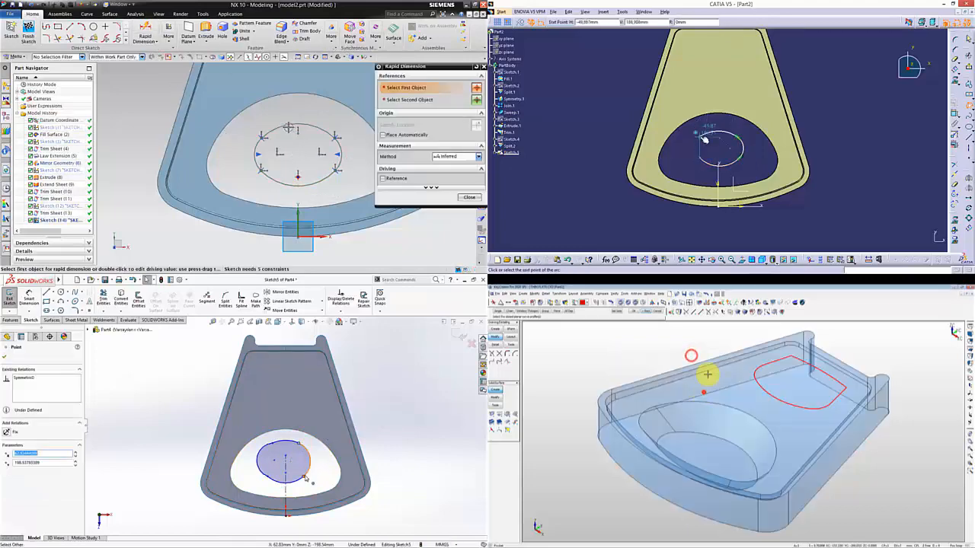
left_click(285, 115)
left_click(696, 150)
Step: Set the upper arc of the smaller NX oval to radius 150 mm and cut the KeyCreator pocket downward from its profile
left_click(320, 461)
type("15")
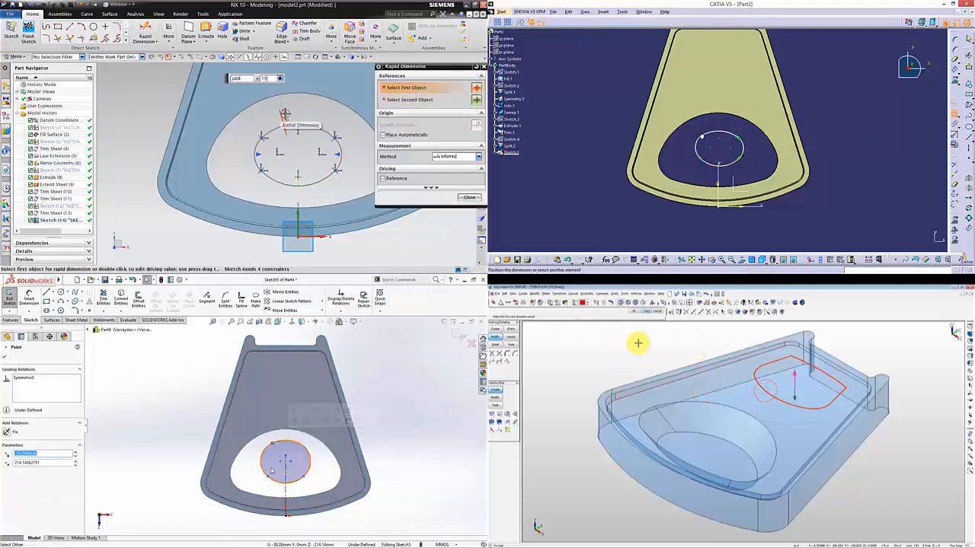
type("0")
key("Return")
left_click(795, 398)
Step: Constrain the CATIA oval's upper arc ends symmetrically about the vertical axis and reshape the smaller SOLIDWORKS oval
right_click(692, 133)
left_click(398, 425)
left_click(716, 194)
left_click_drag(311, 464, 327, 467)
right_click(712, 143)
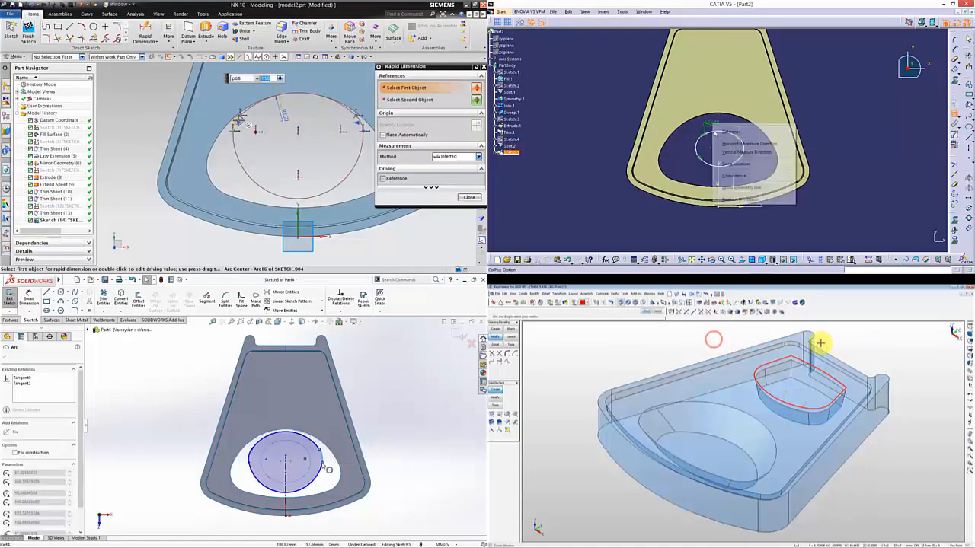
Step: Dimension the NX oval's side arc at radius 40 mm and apply the next CATIA symmetry constraint
left_click(233, 142)
left_click(720, 185)
left_click_drag(743, 329, 907, 431)
left_click(164, 137)
Step: Set the upper arc of the smaller SOLIDWORKS oval to radius 150 mm
left_click(394, 472)
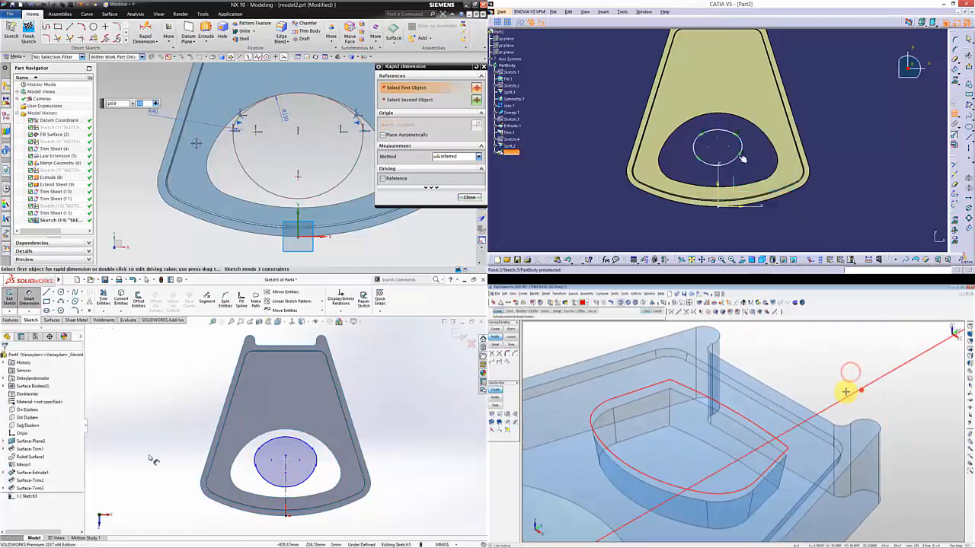
left_click(184, 404)
left_click(264, 186)
left_click(702, 163)
type("150")
key("Return")
Step: Make the CATIA oval's lower arc ends symmetric about the vertical axis and dimension the lower NX arc at radius 350 mm
right_click(710, 156)
left_click(726, 302)
left_click(729, 220)
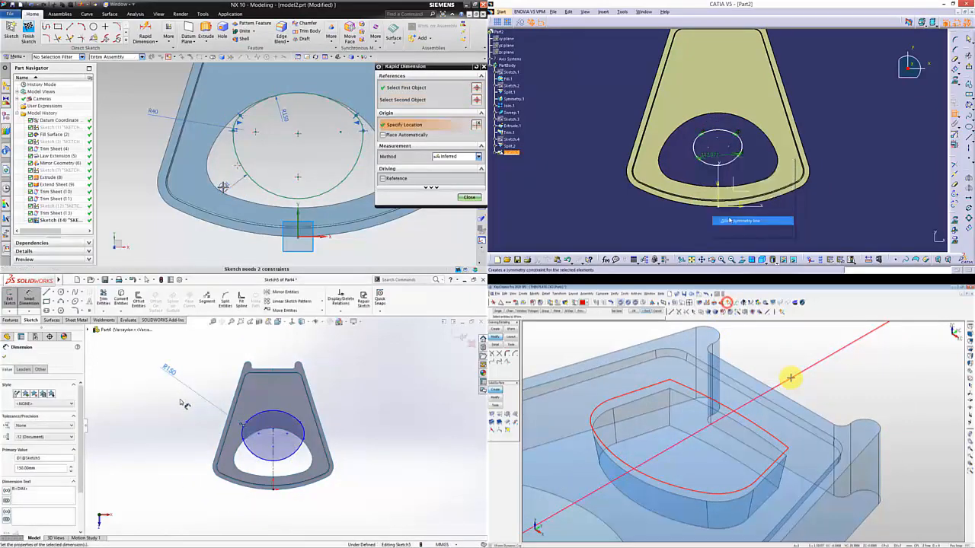
left_click(782, 389)
type("150")
key("Return")
left_click(781, 369)
scroll(224, 188, "down", 3)
Step: Set the lower arc of the smaller SOLIDWORKS oval to radius 350 mm
left_click(286, 460)
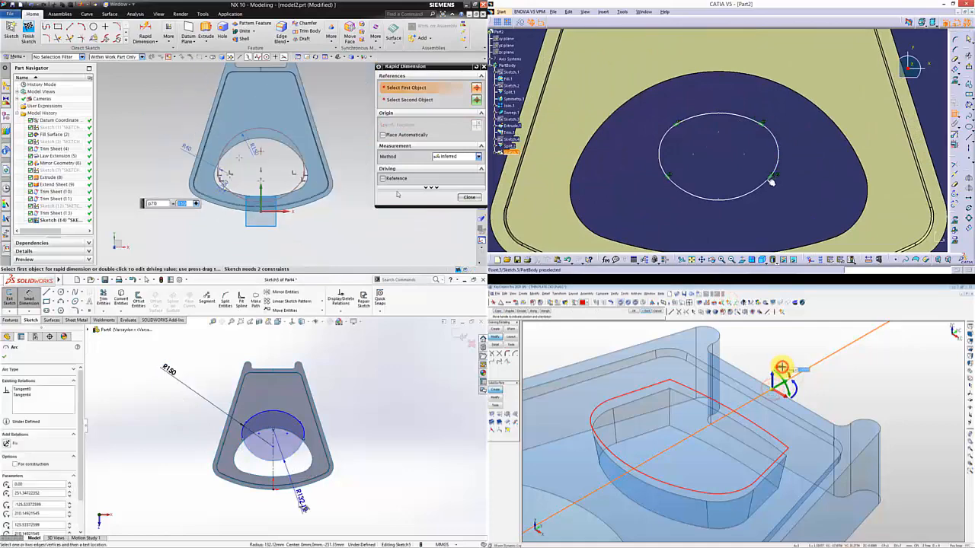
left_click(300, 505)
key("Escape")
type("350")
key("Return")
Step: Open the larger NX oval's sketch to check its lower radius dimension and place a radius dimension on the SOLIDWORKS side arc
left_click(61, 206)
left_click_drag(771, 176, 766, 193)
left_click(304, 432)
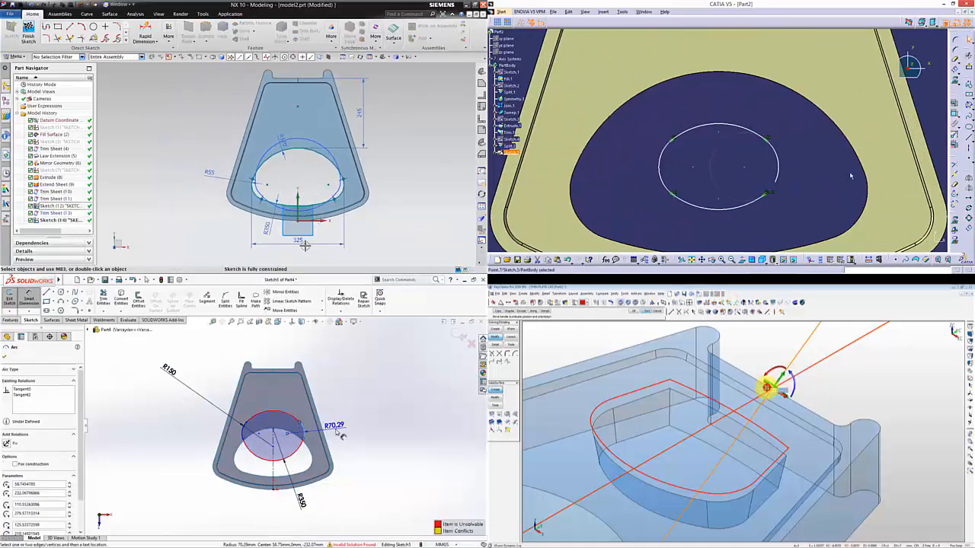
double_click(267, 230)
left_click(343, 436)
Step: Set the SOLIDWORKS oval's side arc radius to 40 mm and join the CATIA oval's side and lower arcs
left_click(777, 184)
right_click(781, 178)
type("40")
key("Return")
left_click(826, 234)
Step: Confirm the rotated line copy in KeyCreator and switch NX from the larger oval's sketch back to the smaller one
middle_click(768, 387)
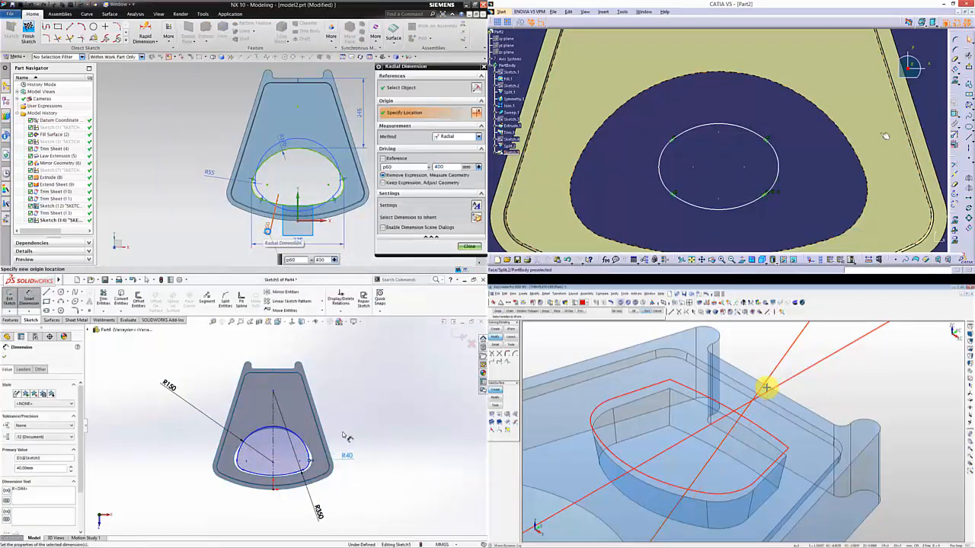
left_click(468, 248)
left_click(956, 102)
middle_click_drag(857, 212, 846, 172)
left_click(29, 33)
left_click(798, 377)
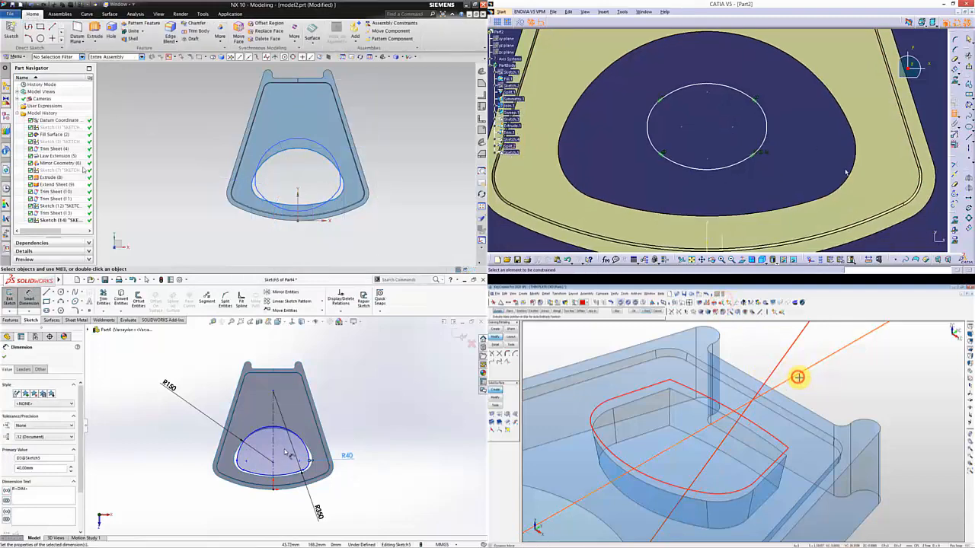
double_click(50, 220)
Step: Dimension the SOLIDWORKS oval's upper arc at 287.97 mm from the plate's narrow end
left_click(704, 417)
left_click(280, 430)
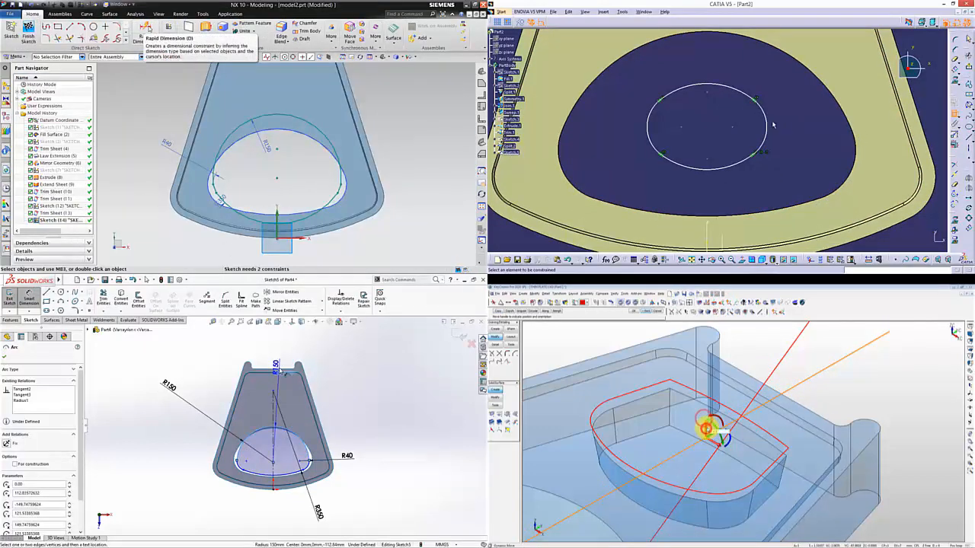
middle_click_drag(727, 174, 735, 164)
left_click(341, 387)
type("287")
middle_click_drag(707, 429, 722, 503)
Step: Dimension the SOLIDWORKS oval's lower arc from the plate's narrow end and add radius dimensions to the CATIA arcs
left_click(145, 32)
left_click(745, 392)
left_click(635, 137)
left_click(362, 403)
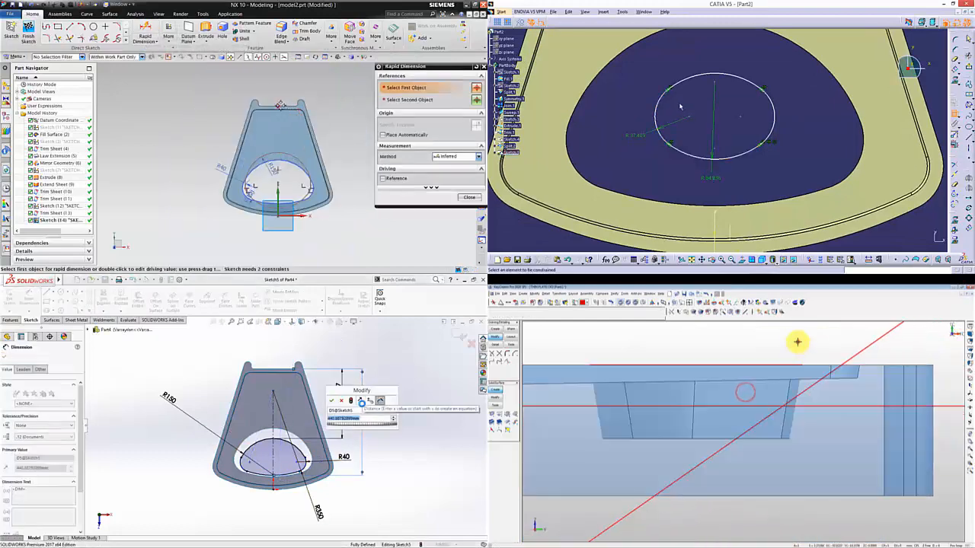
Step: Finish the smaller oval's sketch in SOLIDWORKS and trim the two KeyCreator construction lines to each other
left_click(281, 151)
left_click(769, 418)
left_click(331, 157)
left_click(457, 332)
left_click(803, 406)
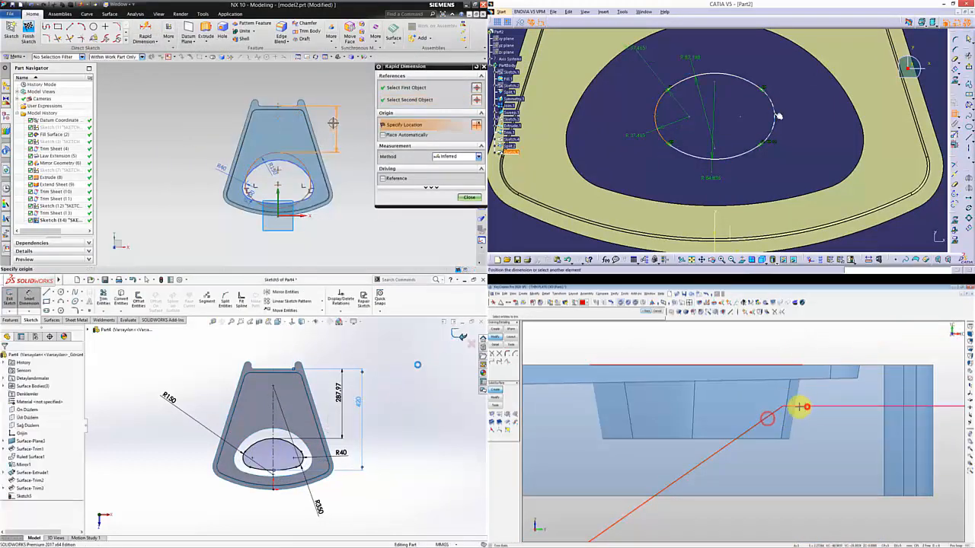
Step: Fill the smaller SOLIDWORKS oval with a planar surface and place the NX oval's distance dimension from the plate's narrow end
middle_click_drag(418, 364, 232, 351)
left_click(339, 135)
left_click(754, 401)
left_click(158, 293)
left_click(714, 184)
left_click(723, 63)
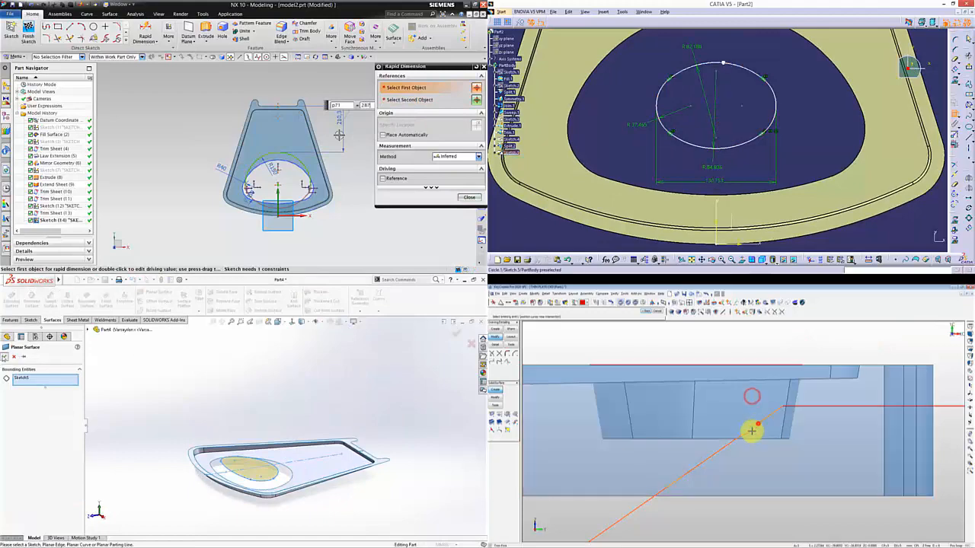
left_click(6, 359)
Step: Set the NX oval's distance from the narrow end to 287.9 mm and dimension the same distance in CATIA
middle_click_drag(719, 115, 716, 203)
type("287")
middle_click_drag(723, 424, 786, 451)
left_click(11, 321)
type(".9")
left_click(831, 140)
Step: Move the oval planar surface along Y in SOLIDWORKS and accept the NX distance dimension
left_click(370, 301)
middle_click_drag(821, 164, 797, 88)
key("Escape")
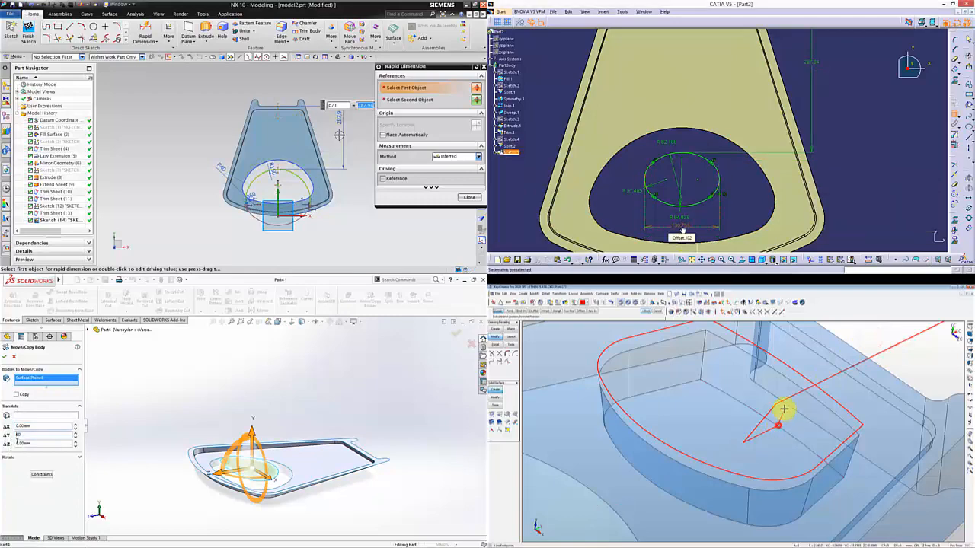
left_click(6, 357)
key("Return")
scroll(791, 380, "up", 2)
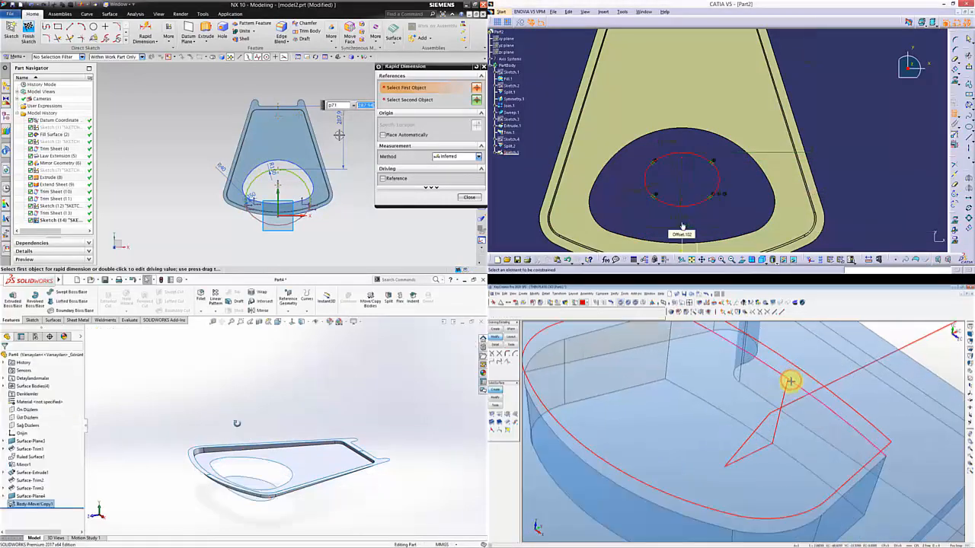
Step: Trim the KeyCreator lines to a closed triangular profile and edit the radius of the CATIA oval's lower arc
middle_click_drag(237, 424, 235, 485)
right_click(793, 394)
double_click(683, 220)
left_click(757, 390)
left_click(67, 301)
scroll(316, 202, "up", 5)
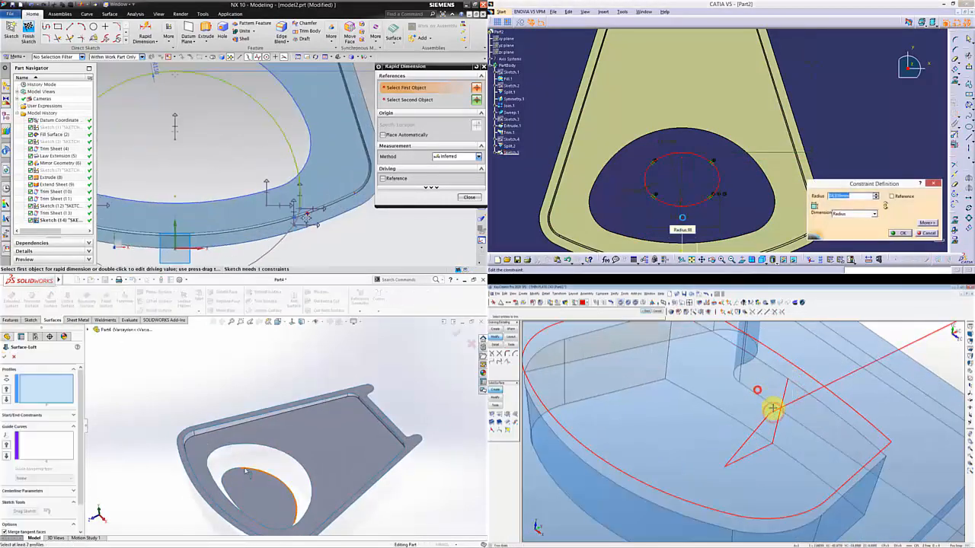
left_click(776, 412)
scroll(300, 214, "down", 5)
key("Return")
Step: Set the CATIA oval's side arc radius to 40 mm and restart the SOLIDWORKS loft's profile picking with grouped edge selection
left_click(236, 472)
double_click(633, 189)
middle_click_drag(757, 450, 757, 440)
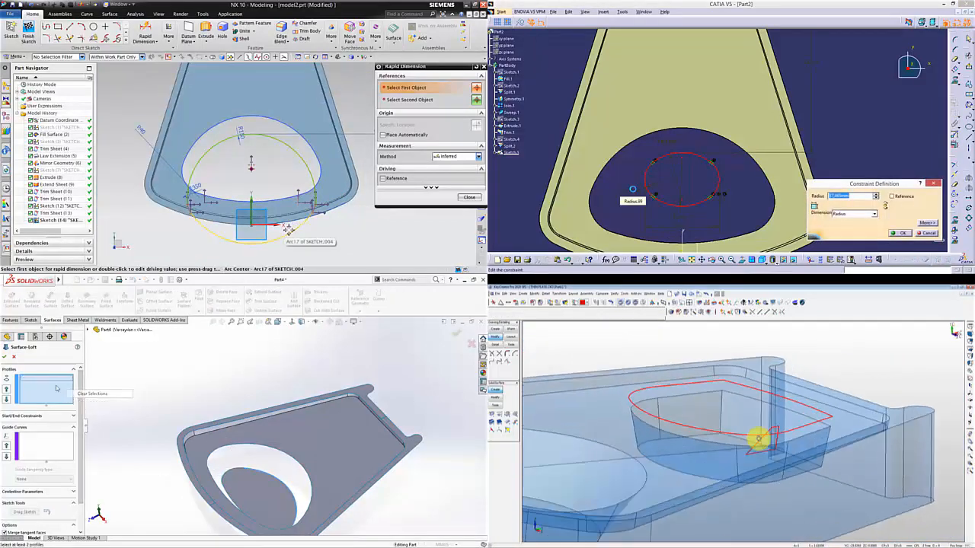
right_click(55, 394)
left_click(69, 401)
left_click(288, 231)
type("40")
key("Return")
Step: Set the CATIA oval's upper arc radius to 150 mm and pick the inner oval's edges for the SOLIDWORKS loft
left_click(243, 157)
double_click(666, 144)
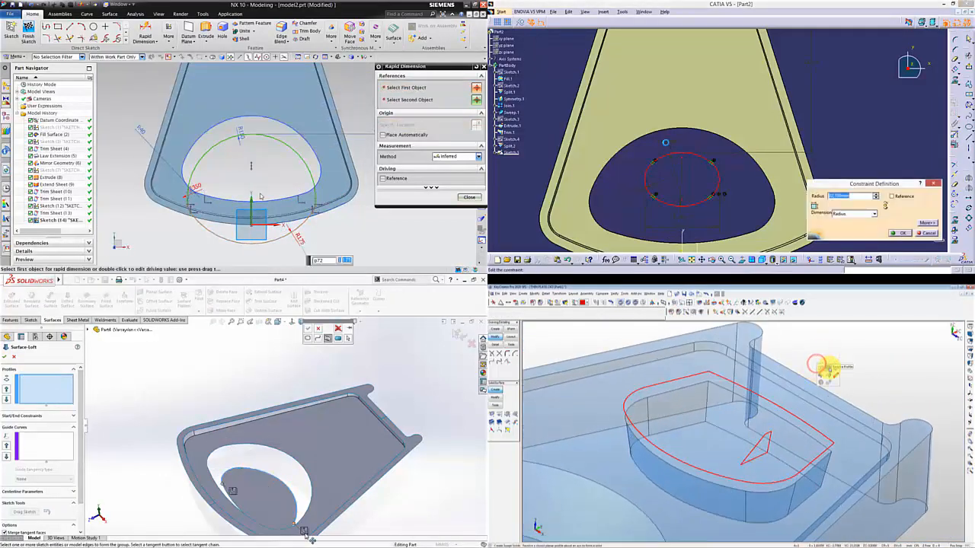
left_click(306, 531)
type("150")
key("Return")
Step: Accept the inner oval as the first SOLIDWORKS loft profile and leave the smaller oval's sketch in CATIA
scroll(317, 208, "up", 4)
left_click(309, 329)
right_click(53, 389)
left_click_drag(650, 360, 635, 363)
left_click(969, 68)
left_click(247, 444)
Step: Set a two-sided 15-degree revolve for the KeyCreator triangle and add the floor opening's edge as the second SOLIDWORKS loft profile
type("15")
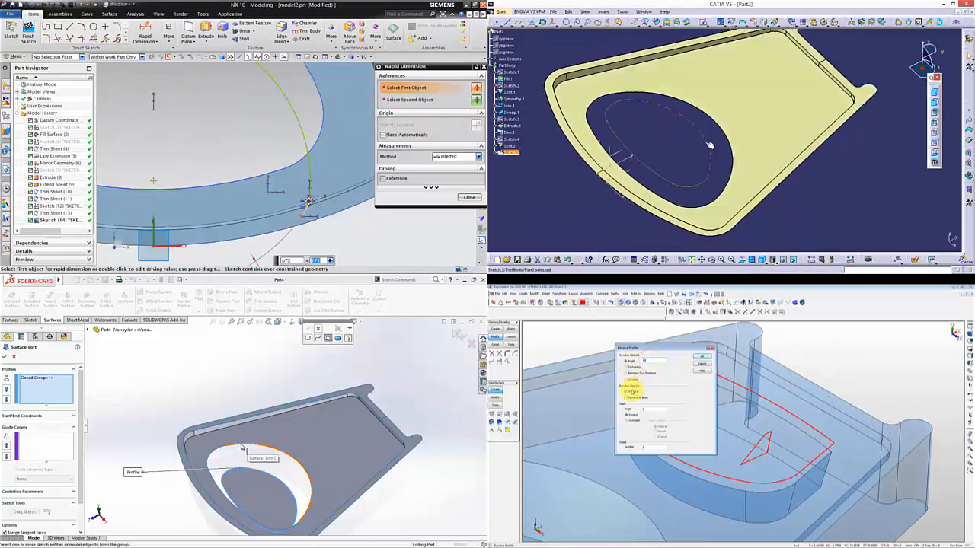
left_click(631, 392)
mouse_move(709, 145)
middle_mouse_down()
mouse_move(691, 77)
mouse_move(699, 99)
middle_mouse_up()
left_click(311, 196)
right_click(250, 440)
left_click(767, 29)
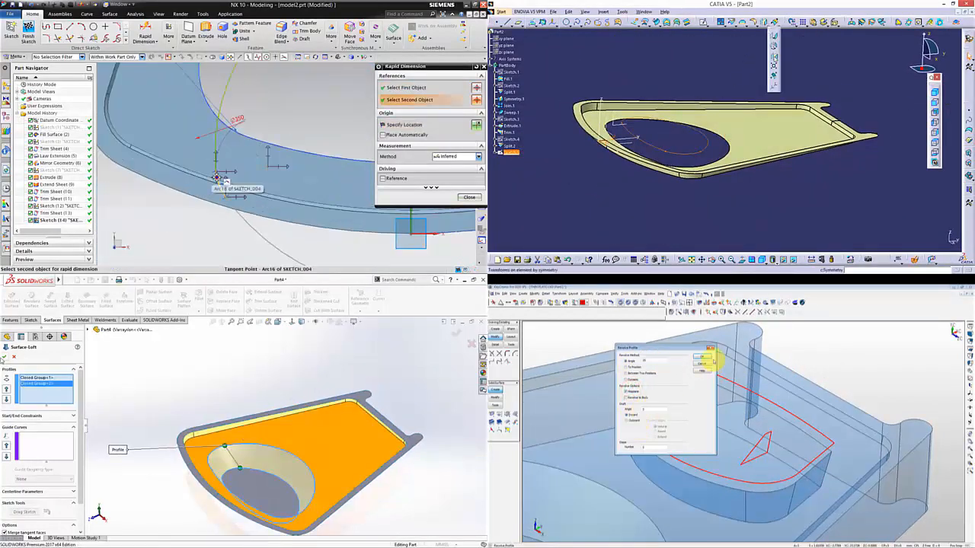
left_click(703, 357)
Step: Place a horizontal dimension at the NX oval's lower end and start translating the smaller oval in CATIA
scroll(229, 183, "down", 5)
left_click(262, 237)
left_click(772, 36)
middle_click_drag(220, 391, 370, 493)
left_click(507, 310)
Step: Translate the smaller CATIA oval downward and pick the rotation axis for the KeyCreator revolve
left_click(602, 114)
left_click(745, 459)
left_click_drag(626, 126, 628, 145)
middle_click_drag(372, 481, 301, 418)
scroll(278, 237, "up", 3)
left_click(888, 241)
Step: Open the larger oval's sketch in CATIA and start a new SOLIDWORKS sketch on the sloped floor
key("Escape")
right_click(708, 133)
double_click(509, 141)
left_click(301, 419)
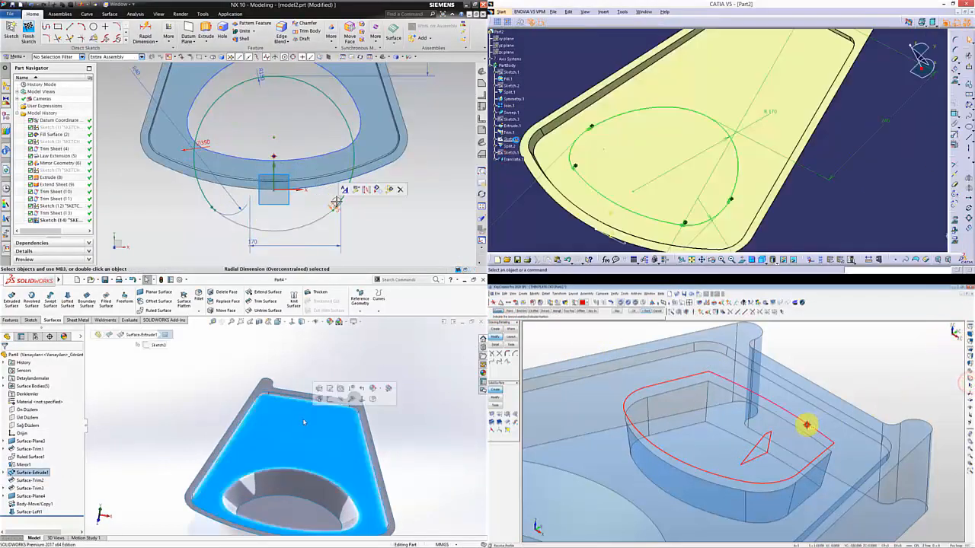
left_click(320, 332)
Step: Remove the conflicting dimensions from the smaller NX oval and combine the revolved KeyCreator wedge with the plate body
left_click(617, 312)
scroll(330, 202, "down", 2)
left_click(265, 222)
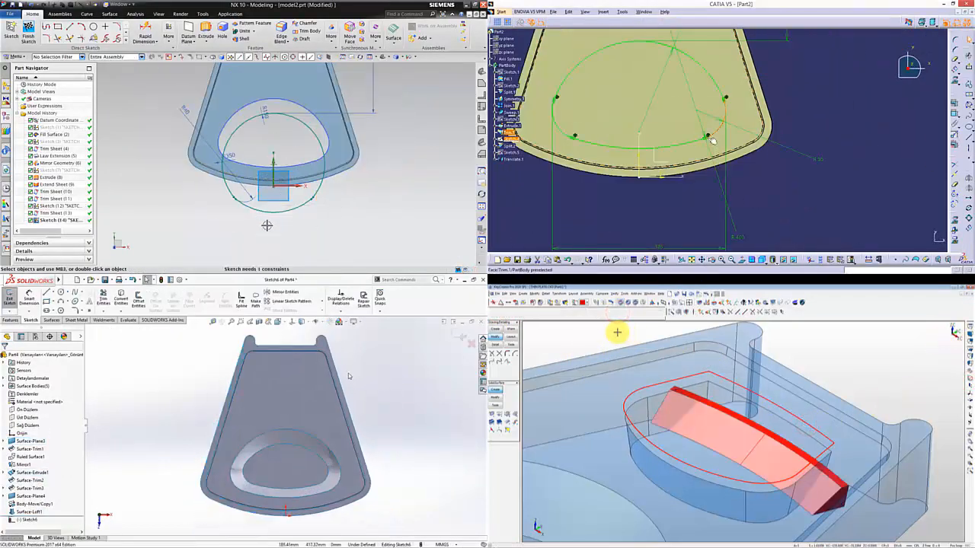
left_click(621, 337)
left_click(629, 354)
left_click(727, 436)
Step: Sketch a three-point arc near the upper edge of the SOLIDWORKS floor and start a CATIA multi-sections surface with the translated oval
left_click(60, 302)
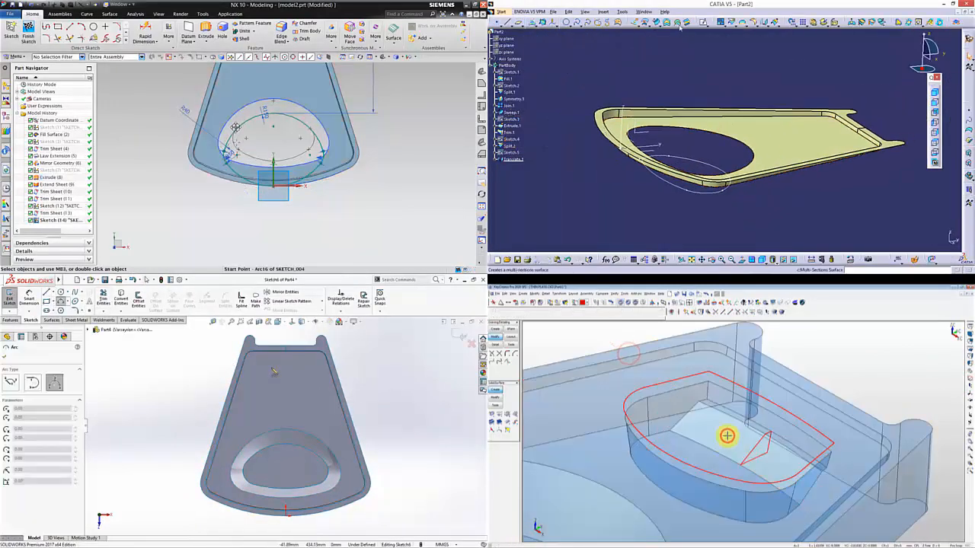
left_click(272, 368)
scroll(267, 130, "up", 1)
middle_click_drag(732, 487, 784, 439)
left_click(144, 32)
left_click(680, 159)
left_click(300, 367)
left_click(47, 293)
left_click(769, 424)
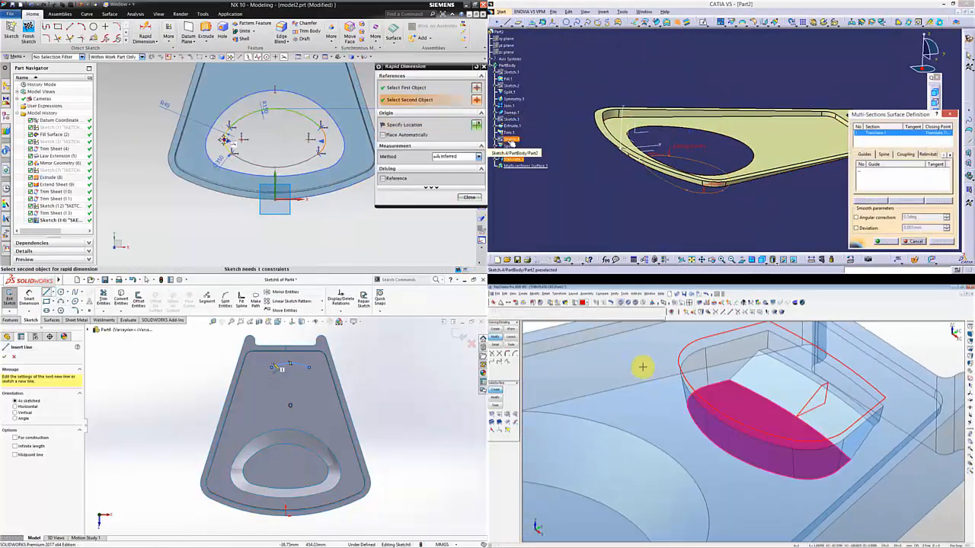
Step: Add Sketch.4 as the second CATIA section and draw a slanted line down from the SOLIDWORKS arc's left endpoint
left_click(511, 139)
left_click(272, 368)
left_click(278, 243)
key("Escape")
middle_click_drag(654, 148, 749, 150)
left_click(494, 396)
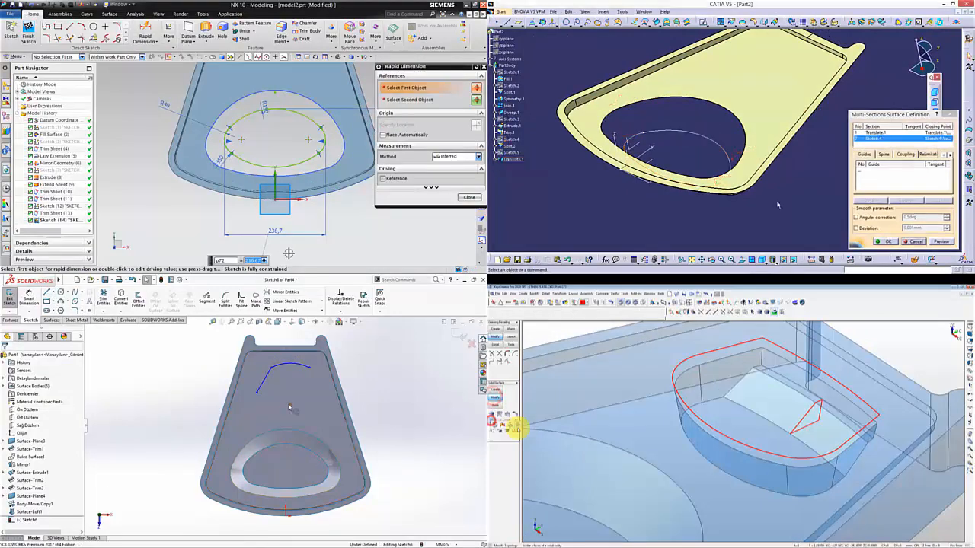
key("Escape")
Step: Set the smaller NX oval's width to 250 mm and align the SOLIDWORKS arc's center vertically with the origin
left_click(291, 406)
left_click(518, 428)
type("250")
left_click(285, 515, "ctrl")
left_click(737, 421)
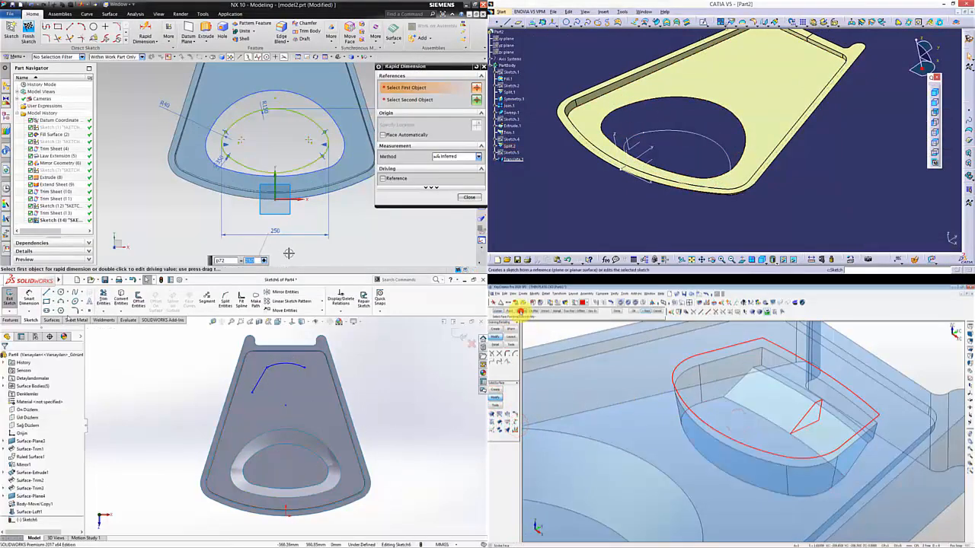
Step: Draw a vertical construction centerline from the SOLIDWORKS arc's center to the origin and retry the CATIA multi-sections surface
left_click(677, 23)
left_click(63, 309)
left_click(285, 406)
right_click(862, 140)
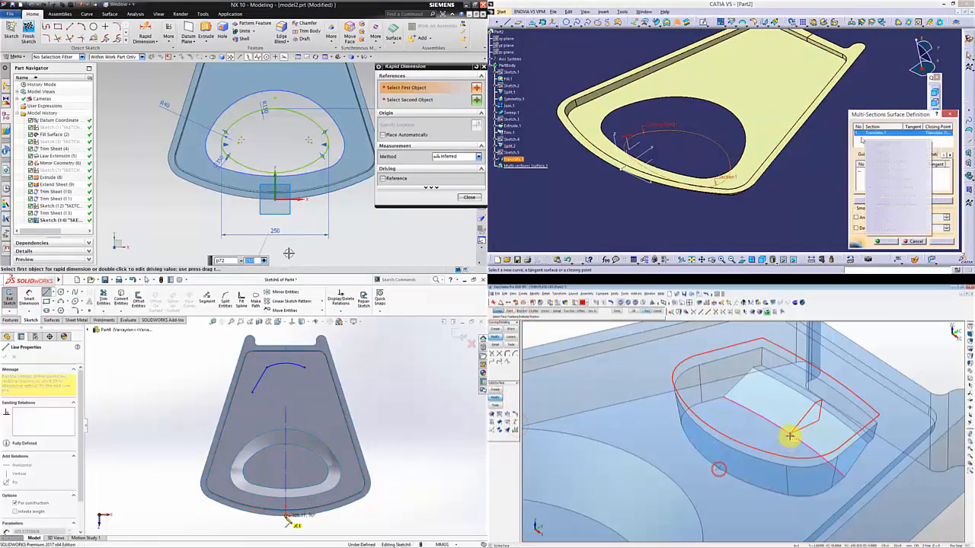
right_click(870, 138)
left_click(285, 516)
left_click(285, 406, "ctrl")
left_click(914, 242)
left_click(714, 303)
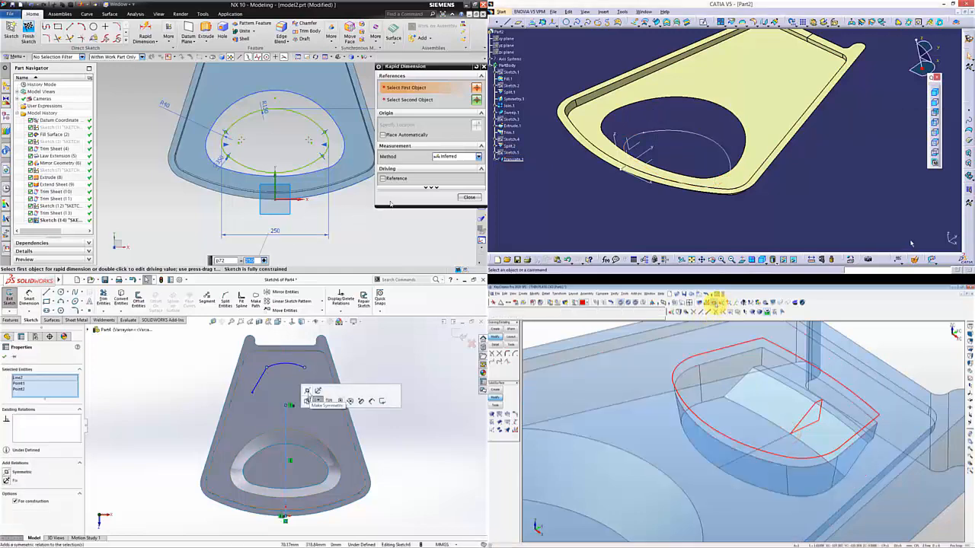
key("Escape")
Step: Mirror the slanted SOLIDWORKS line about the centerline and pick the left half of KeyCreator's front recess floor for dynamic rotation
left_click(742, 429)
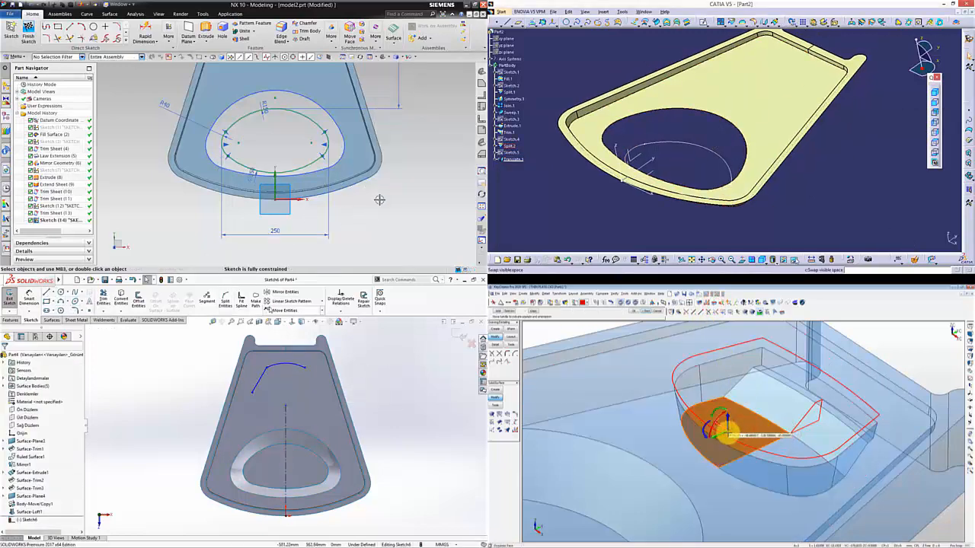
left_click(794, 259)
scroll(379, 200, "down", 3)
left_click(285, 293)
left_click(260, 380)
left_click(46, 438)
left_click(794, 259)
left_click(8, 362)
mouse_move(758, 445)
middle_mouse_down()
mouse_move(739, 471)
mouse_move(769, 436)
middle_mouse_up()
Step: Close the SOLIDWORKS profile with a lower arc and create a CATIA boundary curve around the large floor opening
left_click(61, 302)
left_click(689, 109)
left_click(844, 373)
left_click(259, 380)
left_click(886, 239)
key("Escape")
Step: Start a CATIA multi-sections surface between the translated oval and the boundary, and tilt the left front floor face in KeyCreator
left_click(677, 24)
left_click(656, 142)
left_click(635, 117)
left_click(744, 432)
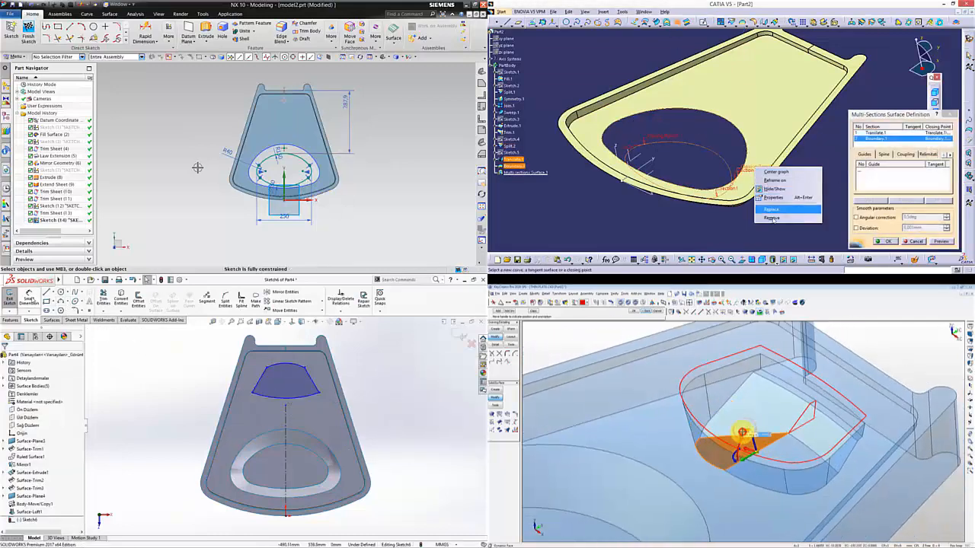
Step: Dimension the SOLIDWORKS upper arc 50 mm from the plate's upper edge and replace the boundary section's closing point in CATIA
left_click(29, 299)
left_click(773, 210)
middle_click(742, 432)
left_click(291, 365)
left_click(618, 120)
left_click(786, 456)
left_click(350, 358)
scroll(269, 186, "up", 4)
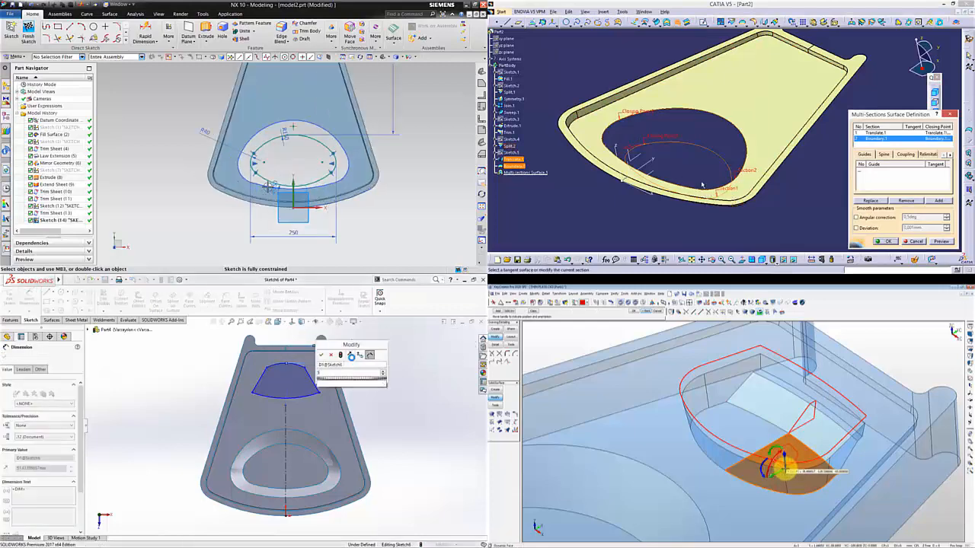
type("50")
key("Return")
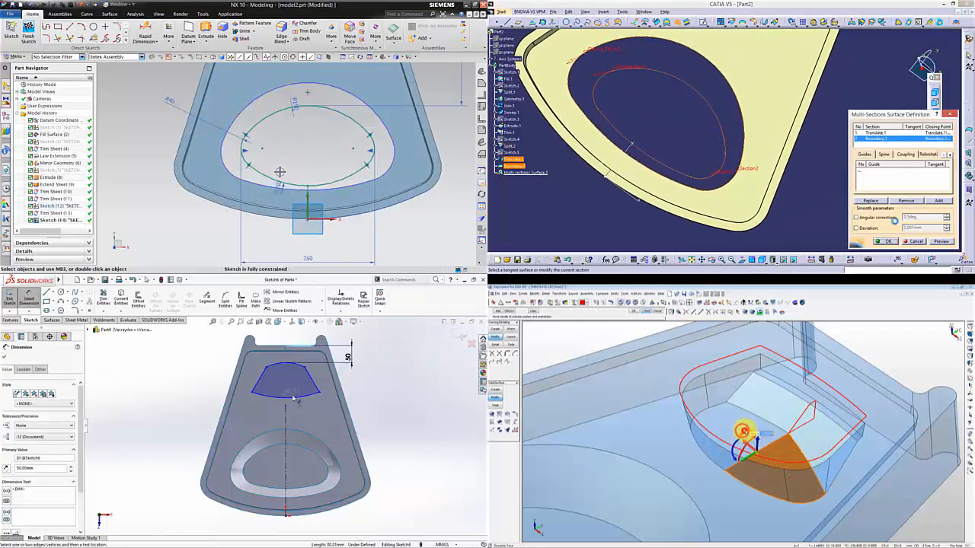
Step: Dimension the SOLIDWORKS lower arc 180 mm from the plate's upper edge and set the NX oval's lower arc dimension to 700 mm
left_click(293, 398)
double_click(280, 188)
left_click(373, 387)
type("180")
key("Return")
type("700")
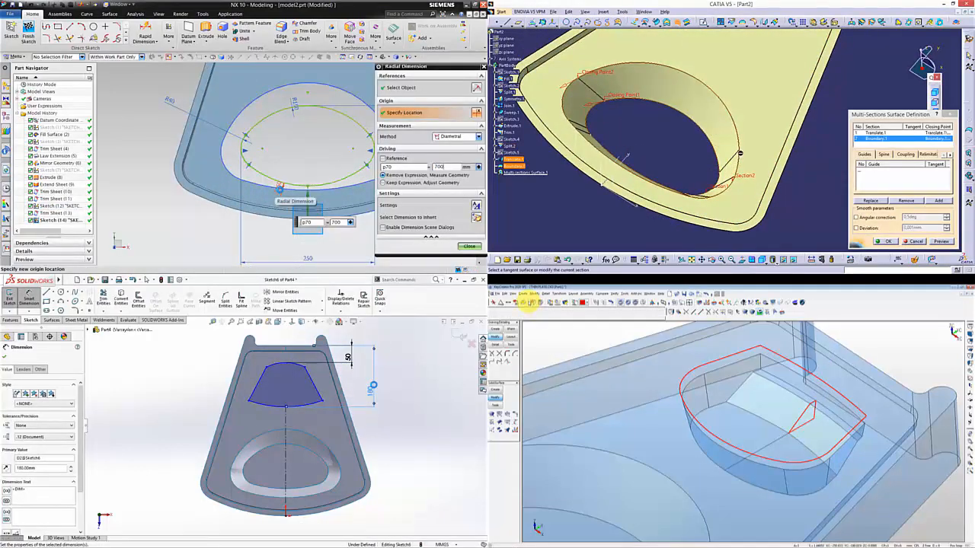
left_click(470, 247)
Step: Set the SOLIDWORKS lower arc's radius to 150 mm and window-select the construction curves around the small KeyCreator recess
left_click(315, 402)
left_click(655, 328)
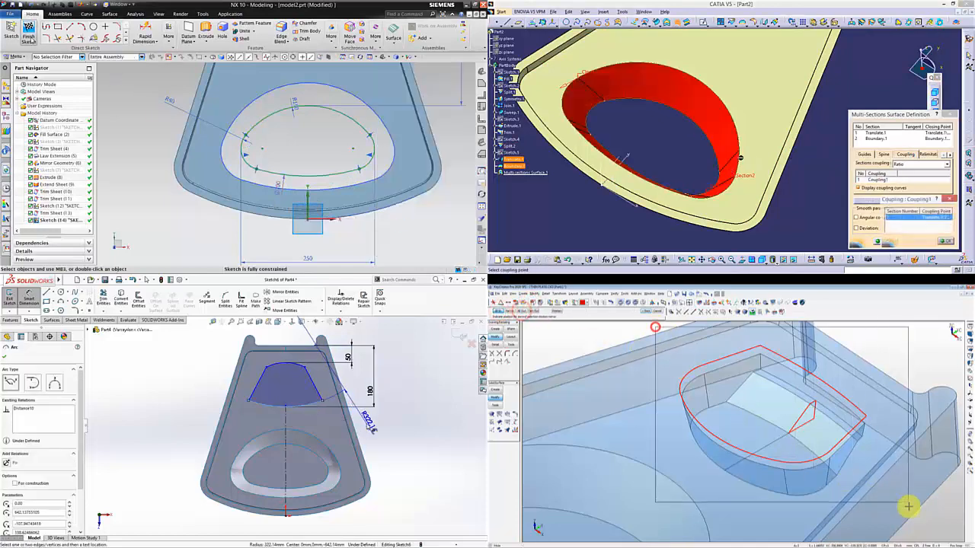
left_click(915, 503)
left_click(369, 428)
type("150")
key("Return")
Step: Finish the first coupling of the CATIA multi-sections surface and pick the plate's upper rim face in KeyCreator
middle_click_drag(263, 122, 242, 92)
left_click(732, 181)
left_click(883, 381)
scroll(884, 365, "down", 4)
left_click(109, 13)
left_click(946, 242)
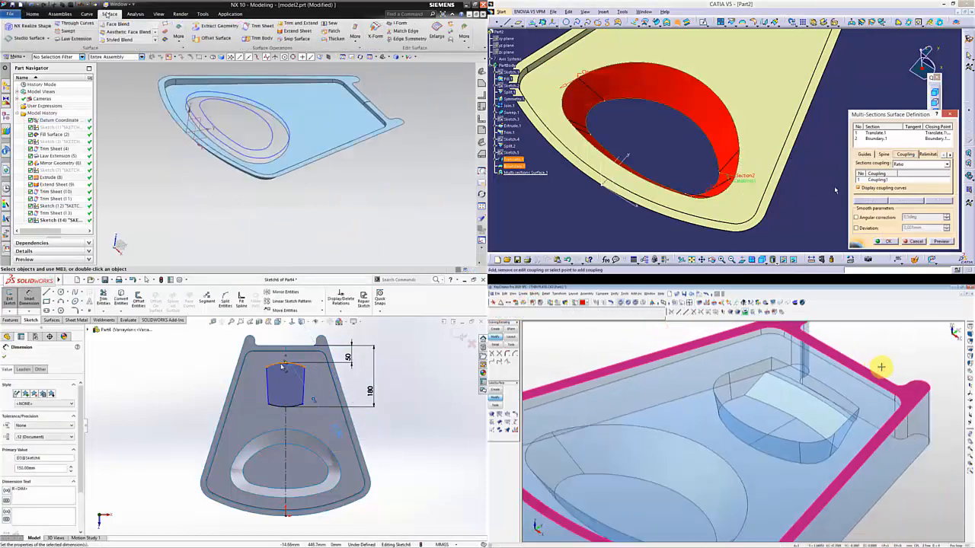
Step: Set the SOLIDWORKS upper arc's radius to 500 mm and pick the second coupling's first point in CATIA
left_click(292, 364)
left_click(303, 342)
type("500")
key("Return")
left_click(689, 195)
key("Escape")
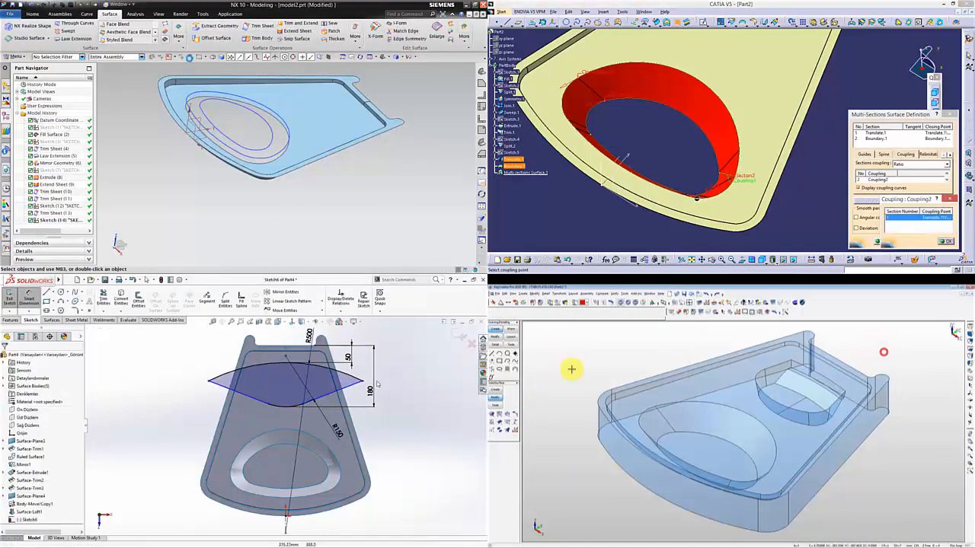
Step: Pull the SOLIDWORKS profile's corner points into place and fill the smaller NX oval with a surface
left_click(495, 329)
left_click(261, 126)
left_click_drag(363, 380, 339, 372)
left_click(620, 351)
left_click(418, 208)
left_click_drag(302, 407, 336, 397)
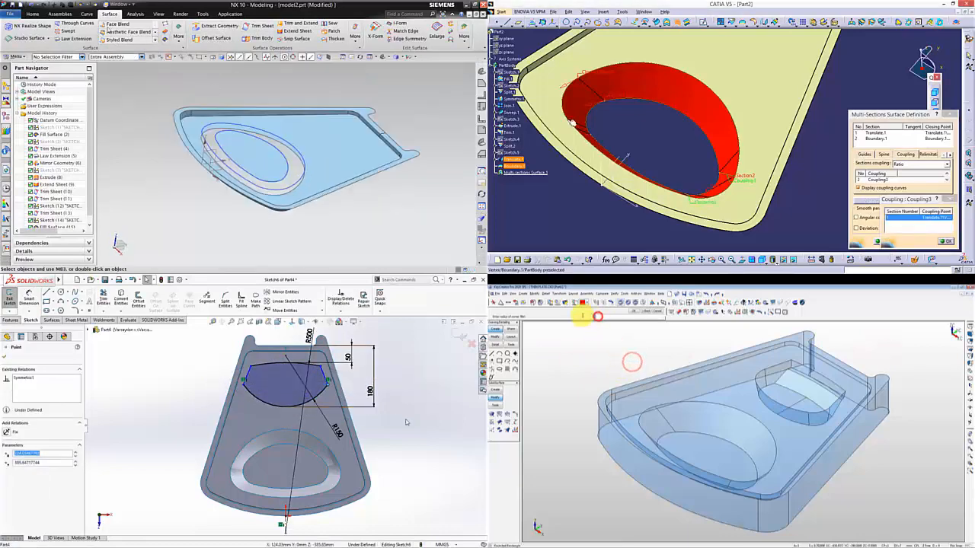
Step: Add the remaining couplings to the CATIA multi-sections surface and start a linear Pattern Geometry in NX
left_click(32, 14)
left_click(572, 123)
left_click(220, 34)
left_click(607, 101)
left_click(312, 58)
left_click(509, 311)
left_click(325, 376)
left_click(935, 243)
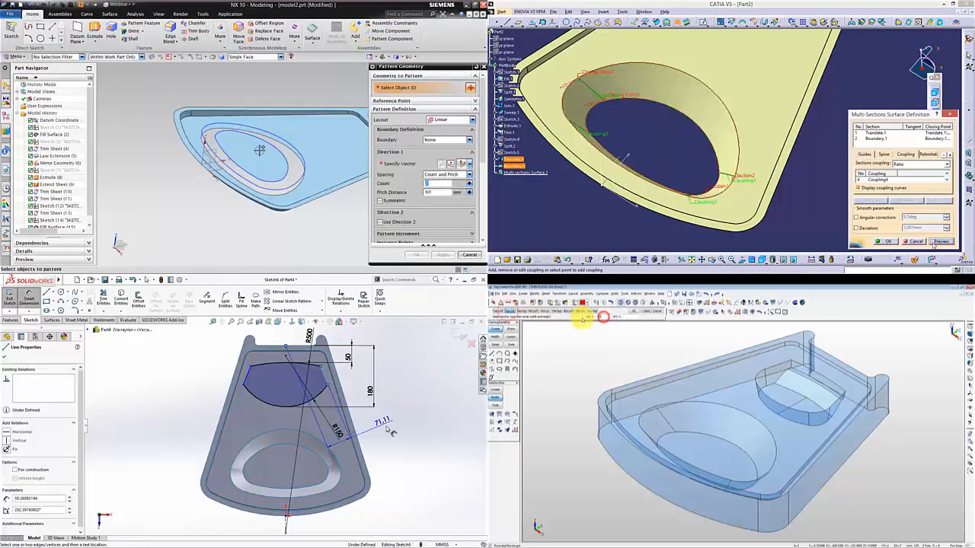
Step: Dimension the SOLIDWORKS profile's side line at 60 mm and accept the coupled multi-sections surface in CATIA
left_click(387, 431)
left_click(886, 242)
left_click(260, 150)
left_click(400, 164)
type("60")
middle_click_drag(818, 175, 695, 145)
key("Return")
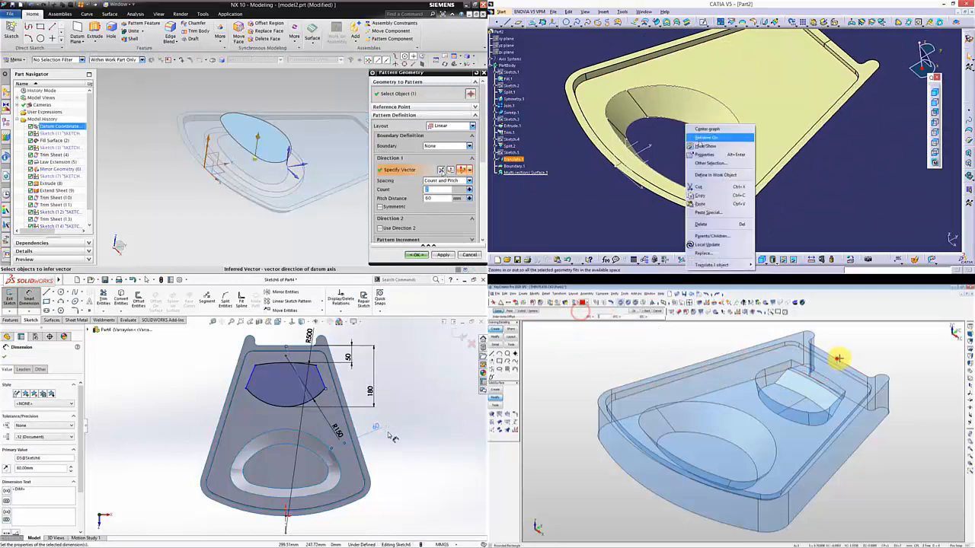
Step: Reverse the direction of the NX oval surface pattern and create it, and hide the section curves in CATIA
left_click(441, 171)
left_click(701, 145)
left_click(416, 254)
right_click(701, 91)
left_click(715, 114)
mouse_move(722, 175)
middle_mouse_down()
mouse_move(696, 81)
mouse_move(685, 156)
middle_mouse_up()
Step: Set the angle between the SOLIDWORKS profile's side lines to 30° and hide the sketches, datum and original oval surface in NX
left_click(251, 378)
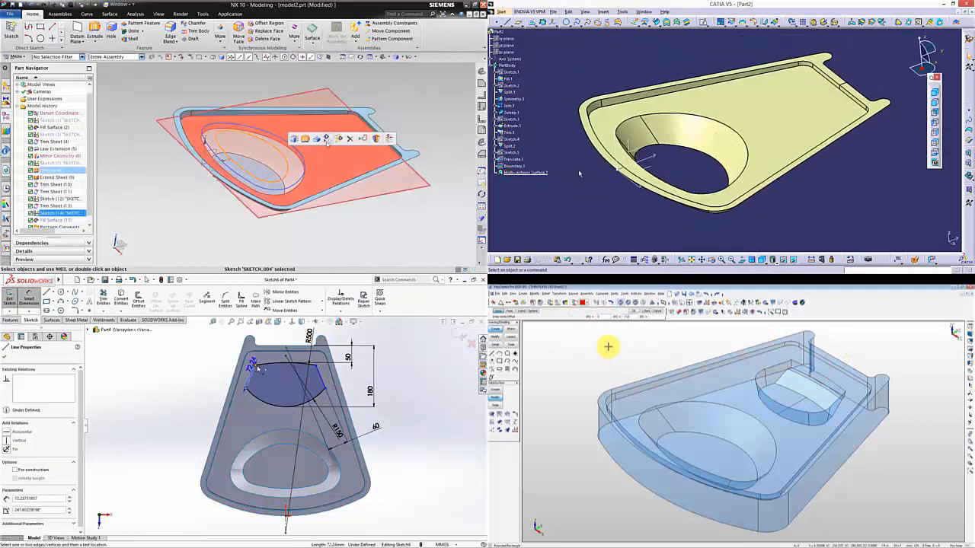
left_click(327, 141)
left_click(317, 368)
left_click(795, 261)
right_click(707, 157)
left_click(287, 334)
type("30")
left_click(795, 260)
right_click(389, 361)
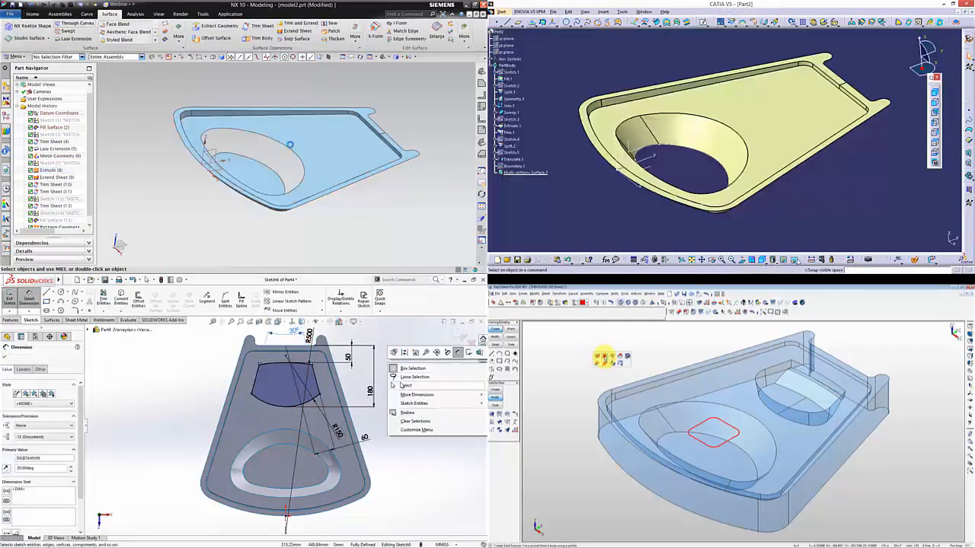
left_click(402, 385)
Step: Fill the bottom opening of the CATIA recess and select the first oval section for an NX Through Curves surface
left_click(604, 357)
left_click(671, 23)
left_click(705, 153)
left_click(239, 157)
middle_click(239, 155)
left_click(890, 243)
Step: Cut the rounded rectangle through the large recess floor in KeyCreator and finish the NX Through Curves surface between the ovals
left_click(687, 357)
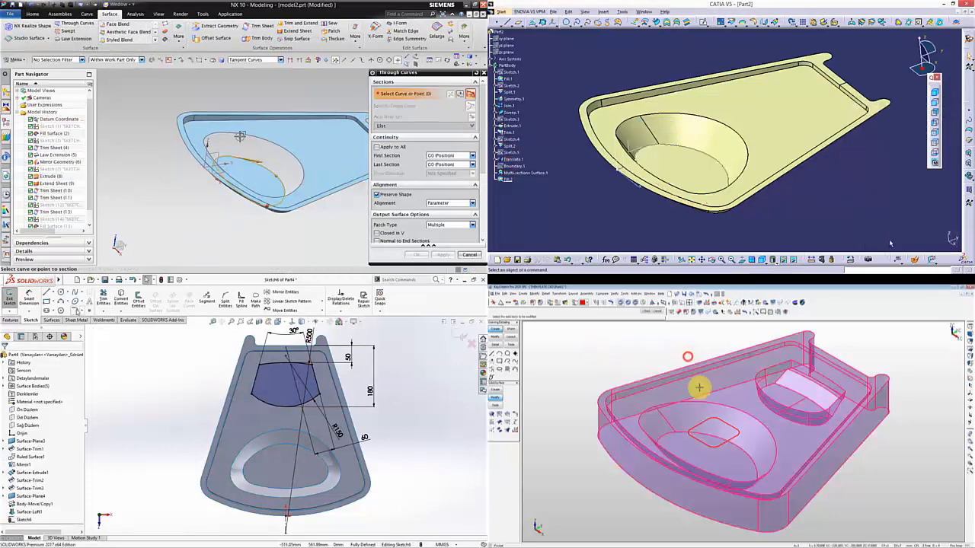
left_click(700, 388)
left_click(733, 58)
scroll(379, 221, "down", 3)
left_click(711, 446)
left_click(473, 186)
mouse_move(733, 170)
middle_mouse_down()
mouse_move(718, 128)
mouse_move(739, 168)
mouse_move(762, 157)
middle_mouse_up()
left_click(682, 368)
left_click(416, 255)
Step: Draw construction lines along both long sides of the KeyCreator pocket
left_click(534, 311)
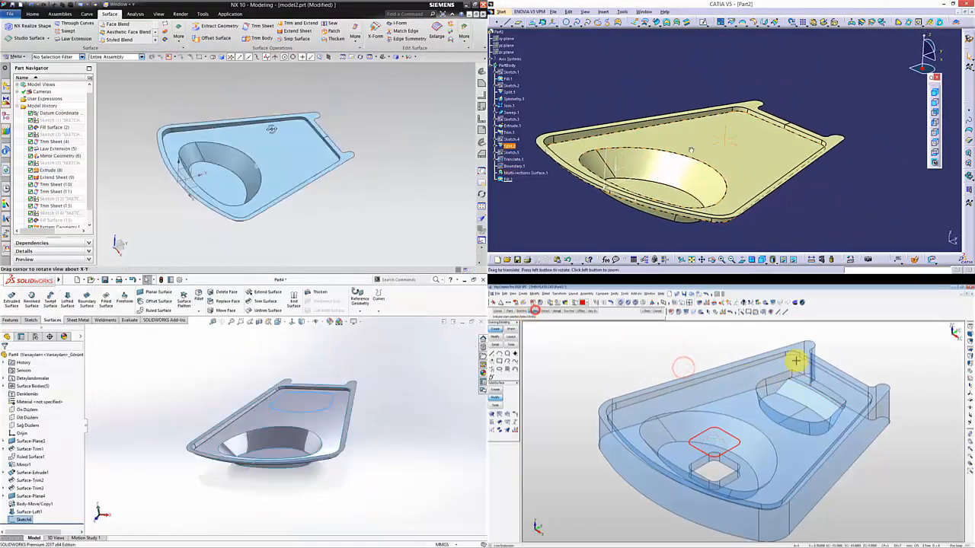
left_click(793, 352)
middle_click_drag(270, 127, 288, 147)
left_click(607, 410)
middle_click_drag(347, 390, 318, 378)
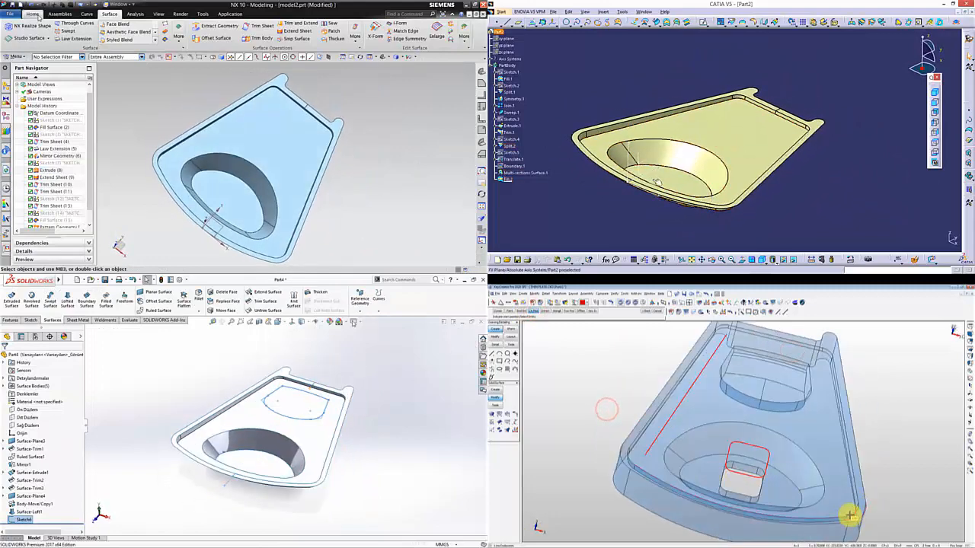
left_click(830, 355)
Step: Trim the upper profile opening out of the SOLIDWORKS floor surface and sketch a shallow three-point arc near CATIA's upper floor edge
left_click(265, 302)
left_click(282, 406)
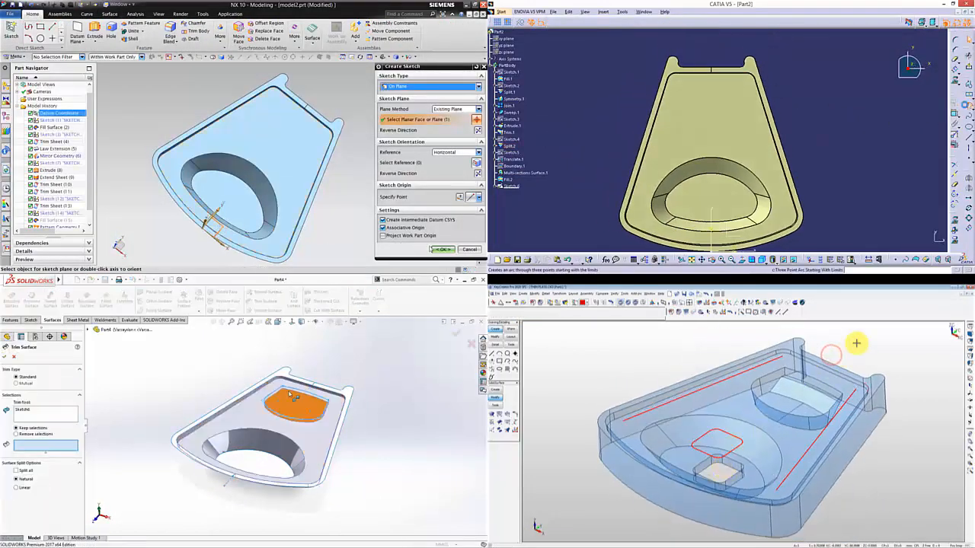
left_click(255, 406)
left_click(697, 97)
left_click(857, 343)
middle_click(328, 161)
right_click(255, 406)
left_click(868, 355)
left_click(733, 94)
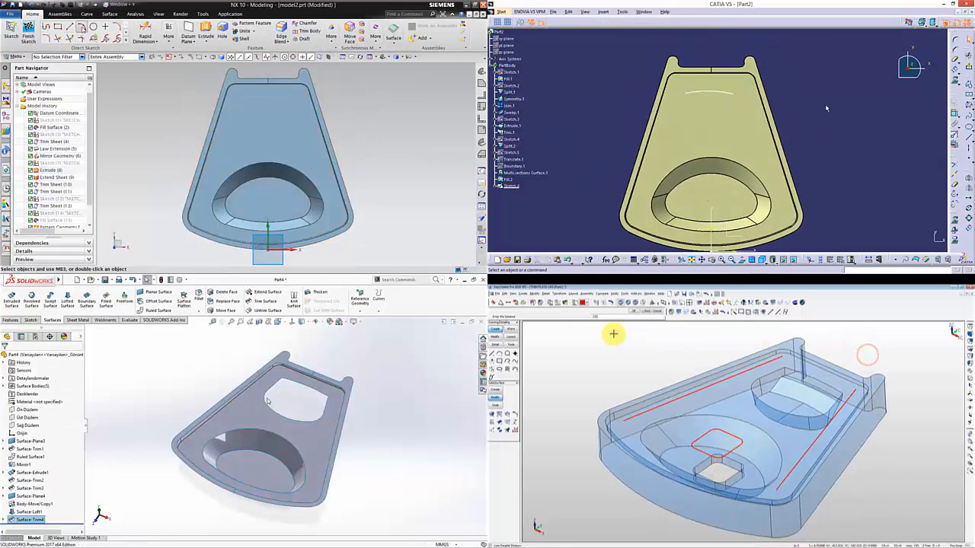
Step: Draw one side line down from the NX upper arc and start a SOLIDWORKS sketch on the right plane
left_click(280, 96)
left_click(70, 27)
left_click(244, 100)
left_click(27, 425)
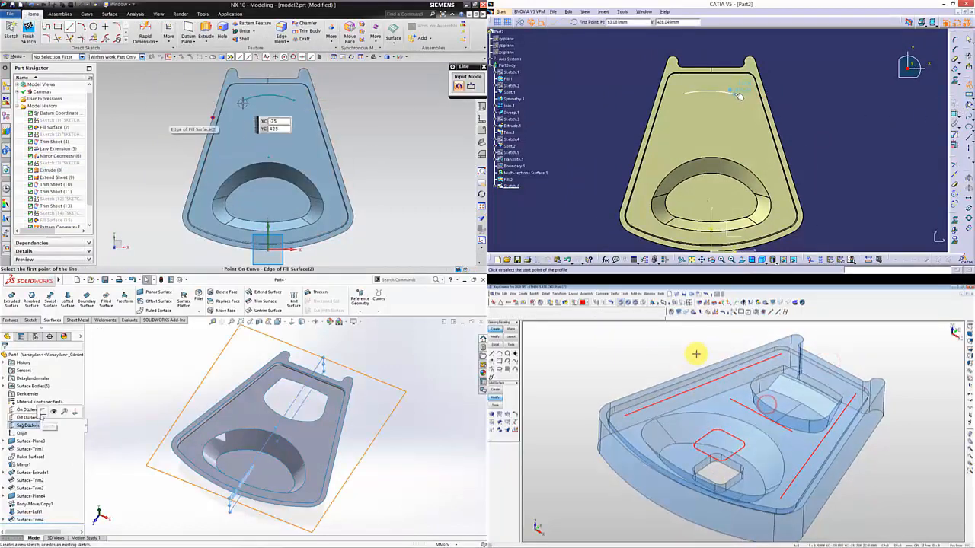
left_click(734, 95)
left_click(49, 410)
left_click(234, 126)
Step: Draw the opposite side line of the NX upper profile and the first side line below the CATIA arc
right_click(649, 377)
left_click(293, 99)
left_click(743, 120)
middle_click_drag(265, 373, 293, 412)
left_click(300, 127)
left_click(665, 378)
right_click(349, 103)
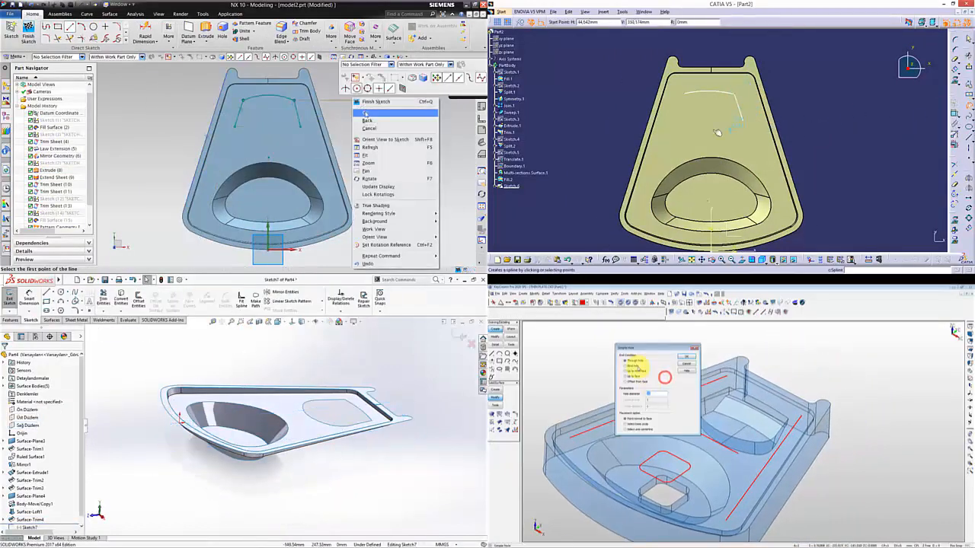
Step: Draw the lower three-point arc of the CATIA upper profile and start a line profile beside the SOLIDWORKS upper opening
left_click(47, 292)
scroll(248, 111, "up", 3)
left_click(245, 126)
left_click(675, 121)
left_click(355, 407)
scroll(259, 135, "down", 1)
left_click(742, 120)
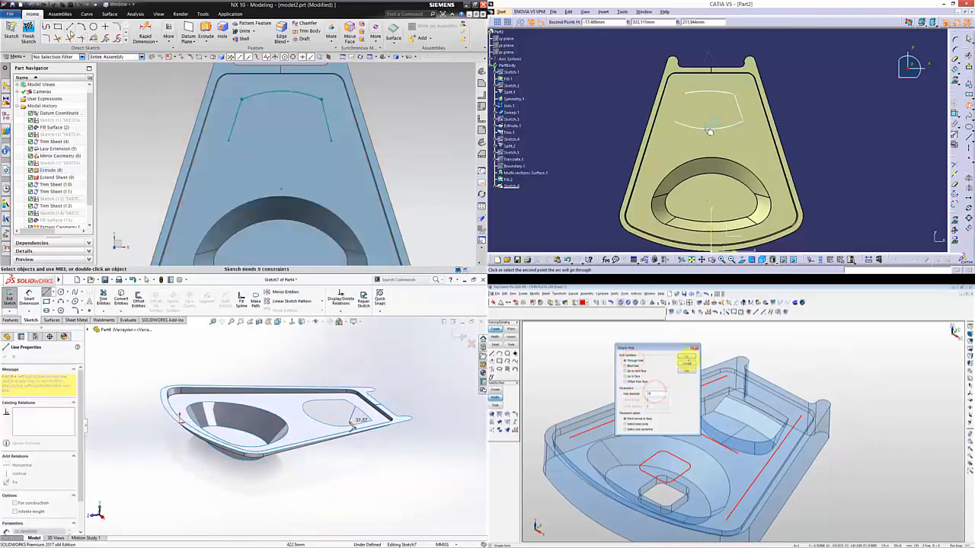
left_click(710, 130)
Step: Close the NX upper profile with a lower arc and draw the stepped line profile across the SOLIDWORKS opening
left_click(689, 356)
left_click(81, 26)
left_click(315, 370)
left_click(955, 112)
middle_click_drag(316, 381, 355, 422)
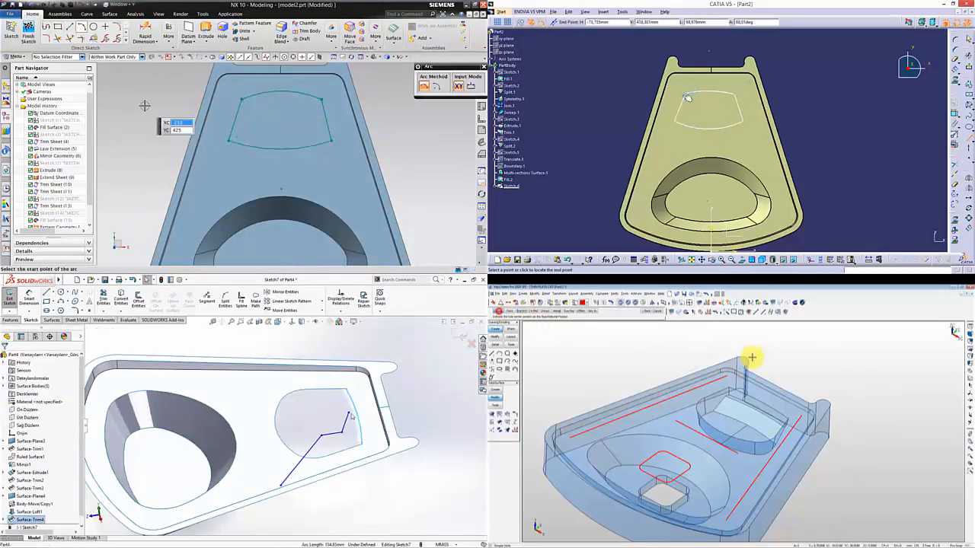
Step: Make the NX profile's side lines symmetric about the centreline and place the through hole in KeyCreator's second corner lug
left_click(328, 106)
left_click(722, 106)
left_click(824, 403)
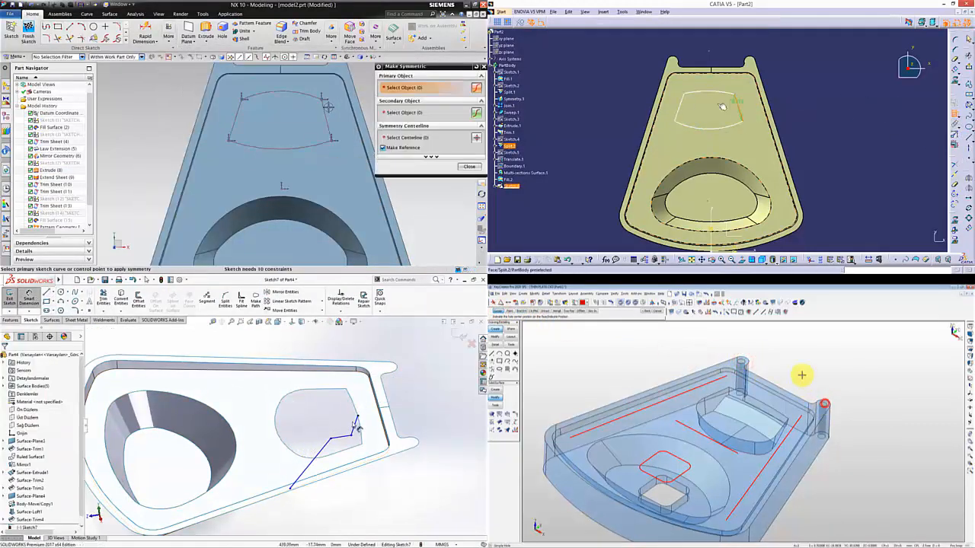
scroll(270, 112, "down", 2)
Step: Set the SOLIDWORKS profile's angles to 100° and 145° and configure the next KeyCreator simple hole as Offset from face
left_click(379, 412)
left_click(801, 375)
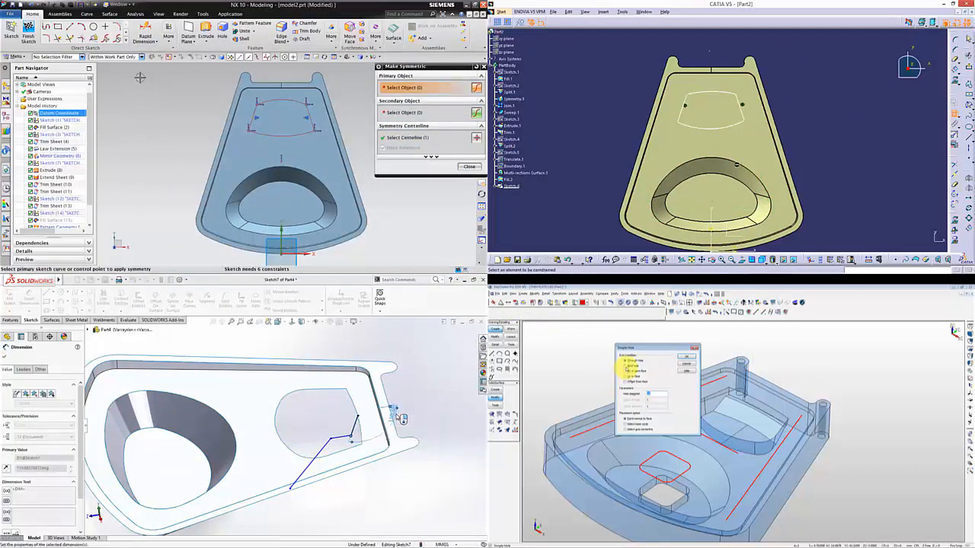
key("d")
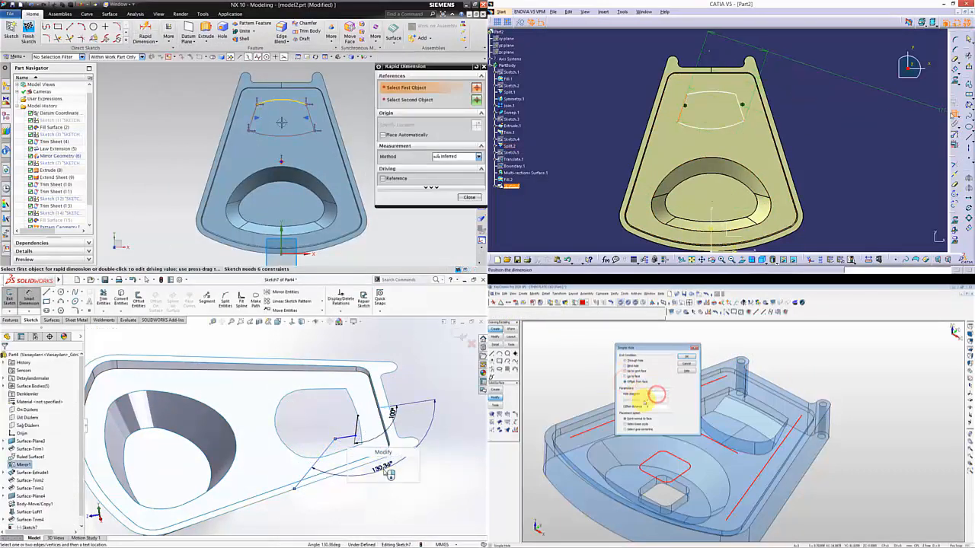
left_click(384, 466)
left_click(687, 358)
Step: Dimension the NX upper arc 50 mm from the upper edge and add a coincidence constraint between the CATIA arc centre and the vertical axis
left_click(392, 415)
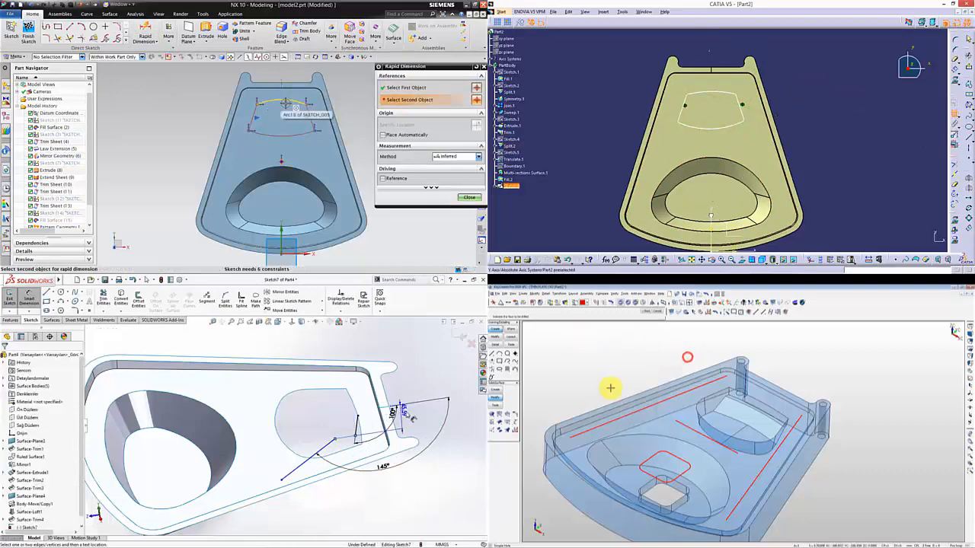
left_click(286, 103)
right_click(718, 191)
left_click(281, 103)
left_click(392, 412)
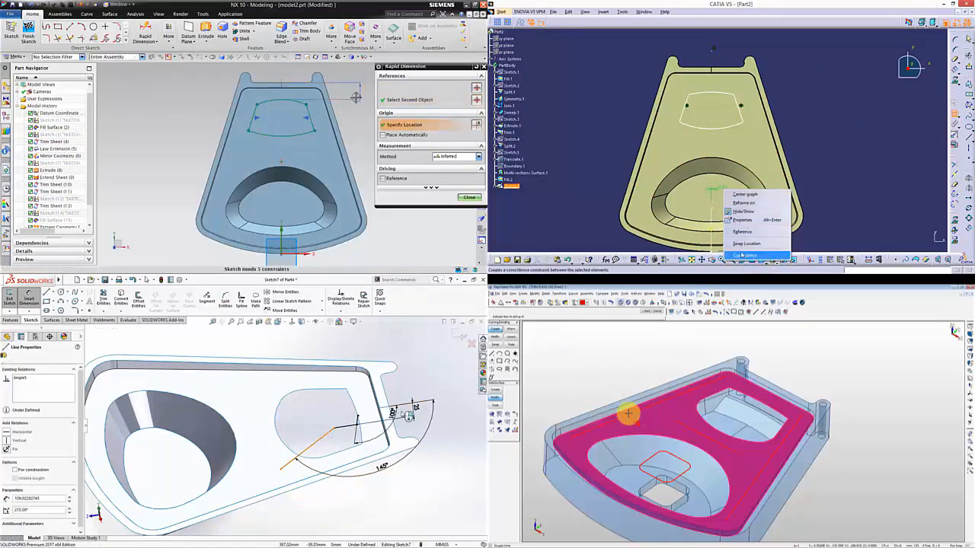
Step: Set the SOLIDWORKS profile end 15 mm from the plate's long edge and try to change the CATIA upper arc's radius
left_click(336, 491)
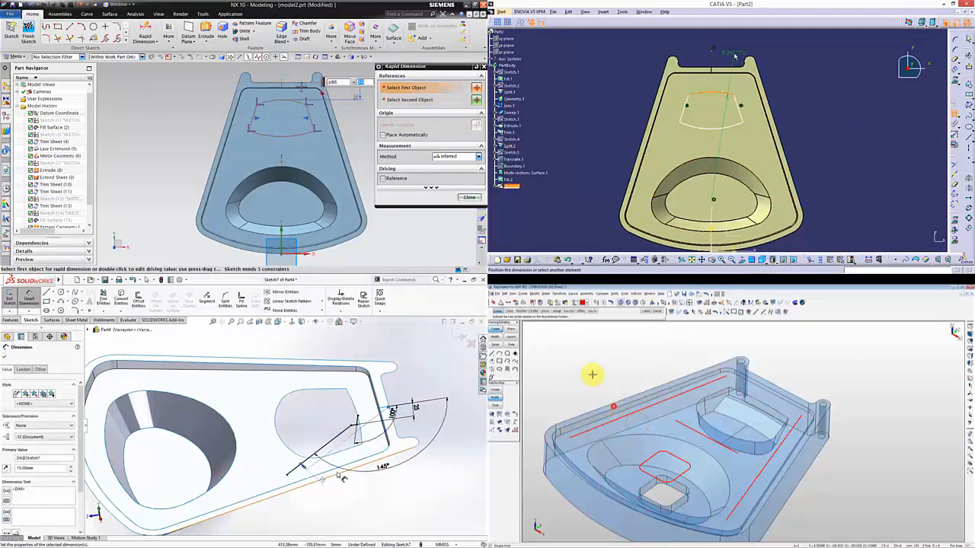
double_click(735, 54)
left_click(287, 474)
left_click(285, 136)
left_click(877, 234)
Step: Dimension the NX lower arc 180 mm from the upper edge and finish dimensioning the SOLIDWORKS stepped profile
left_click(211, 118)
left_click(455, 429)
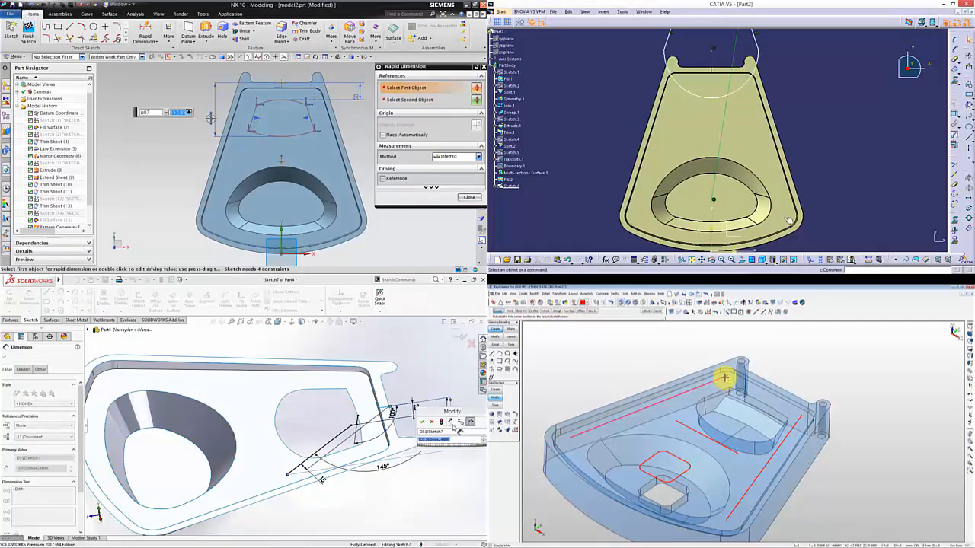
left_click(357, 359)
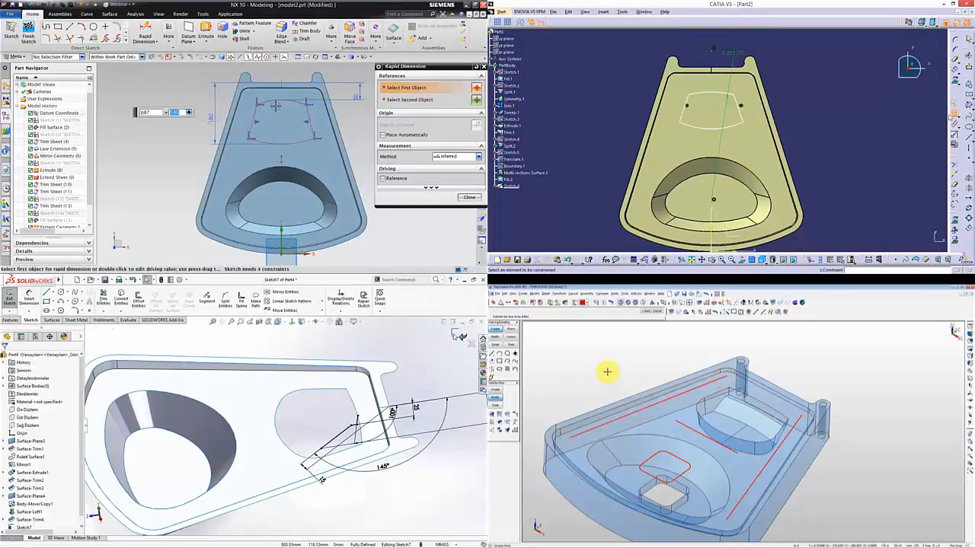
Step: Set the NX upper arc's radius to 500 mm and specify the floor face for the KeyCreator holes
left_click(256, 74)
mouse_move(406, 379)
middle_mouse_down()
mouse_move(425, 376)
mouse_move(185, 353)
middle_mouse_up()
left_click(687, 355)
left_click(656, 388)
left_click(663, 417)
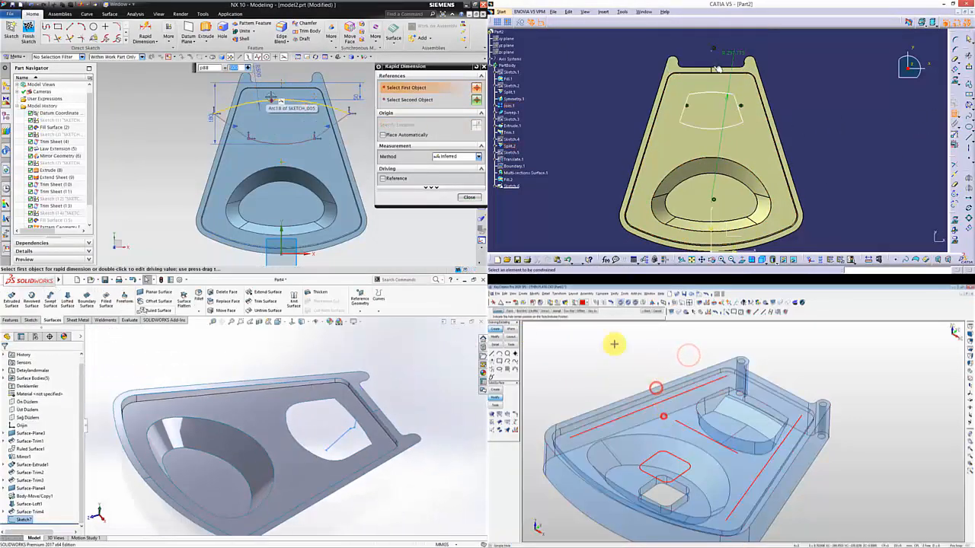
Step: Sweep the stepped sketch along the upper opening's edge in SOLIDWORKS and place KeyCreator holes at the side construction lines' ends
left_click(50, 302)
scroll(272, 117, "down", 2)
scroll(299, 101, "up", 3)
left_click(724, 377)
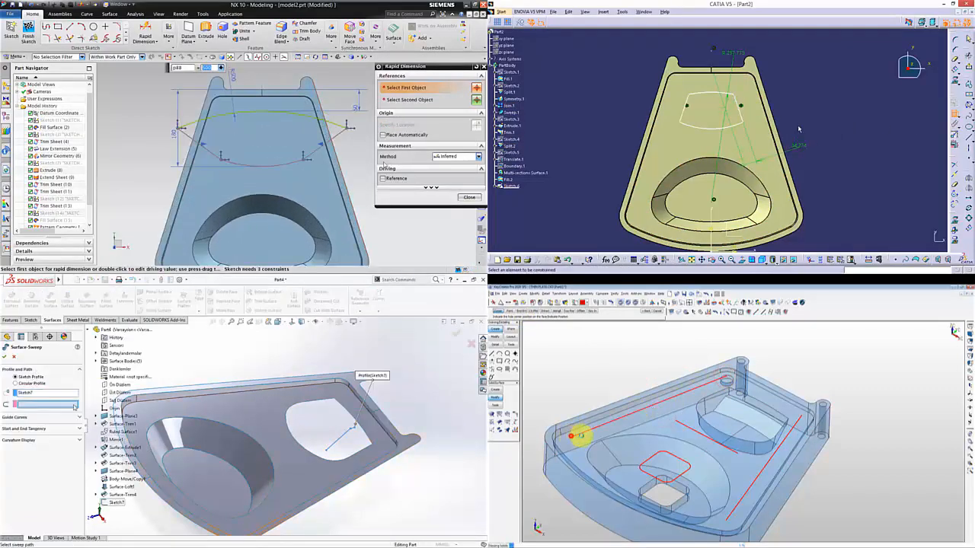
left_click(469, 198)
left_click(352, 419)
left_click(724, 524)
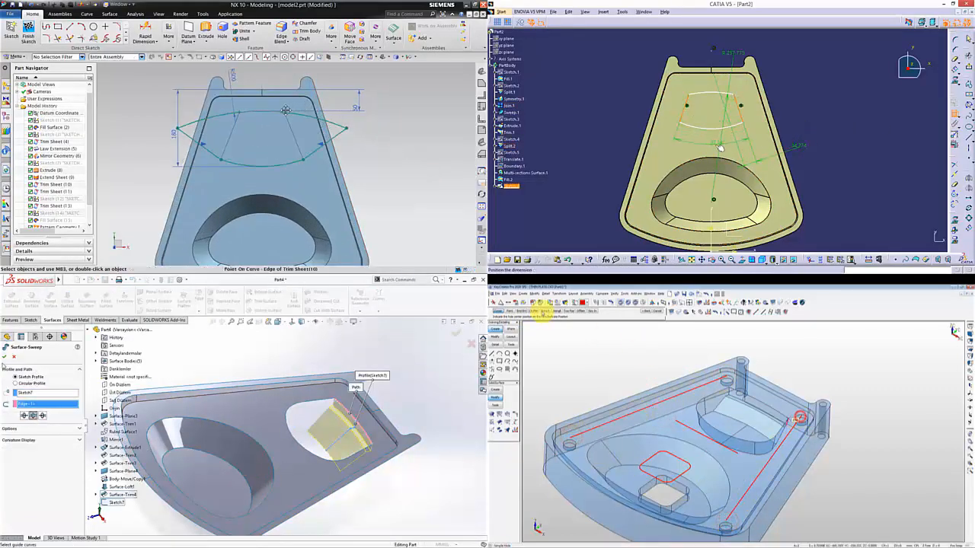
left_click(3, 357)
Step: Add KeyCreator holes at the midpoints of the side construction lines and dimension the NX profile's side line from the wall edge
left_click(543, 312)
left_click(682, 426)
middle_click_drag(227, 350, 306, 414)
left_click(664, 401)
left_click(145, 32)
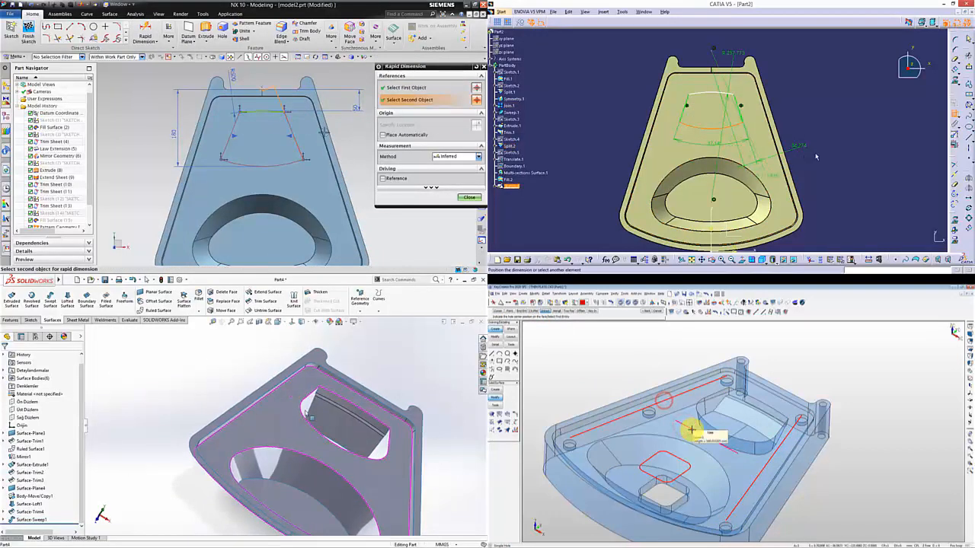
type("0")
key("Return")
middle_click_drag(638, 374, 644, 359)
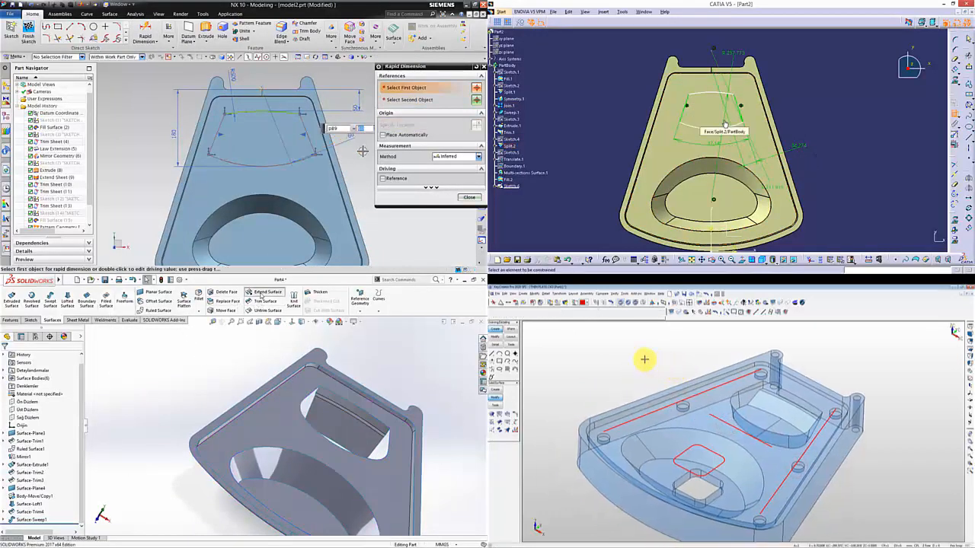
Step: Extend the swept surface's end edges beyond the SOLIDWORKS opening and dimension the CATIA upper arc from the plate's upper edge
left_click(267, 292)
left_click(721, 95)
scroll(379, 428, "down", 3)
left_click(364, 444)
left_click(508, 422)
left_click(785, 79)
double_click(786, 79)
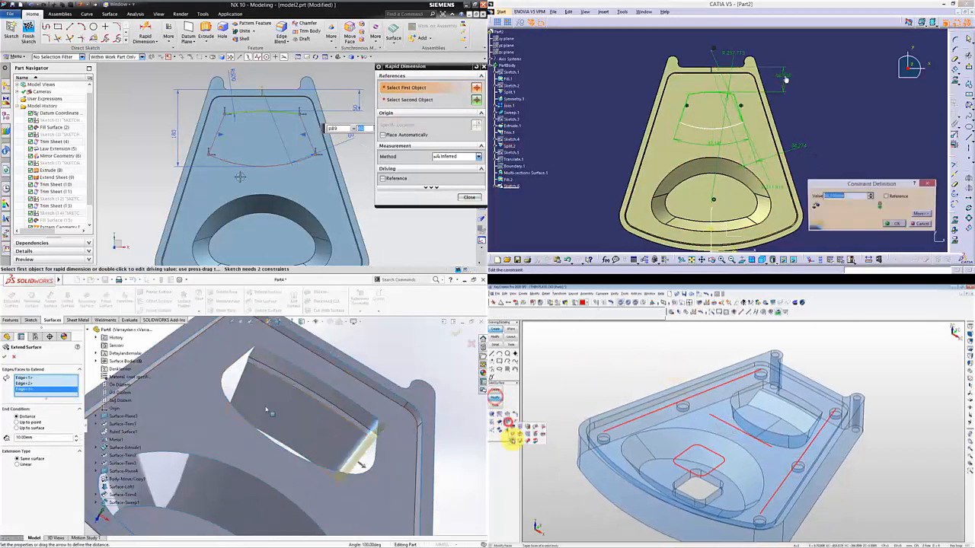
left_click_drag(235, 355, 206, 341)
Step: Finish the SOLIDWORKS surface extension and define an angle dimension between the NX side line and the Y axis
left_click(221, 128)
scroll(272, 128, "down", 1)
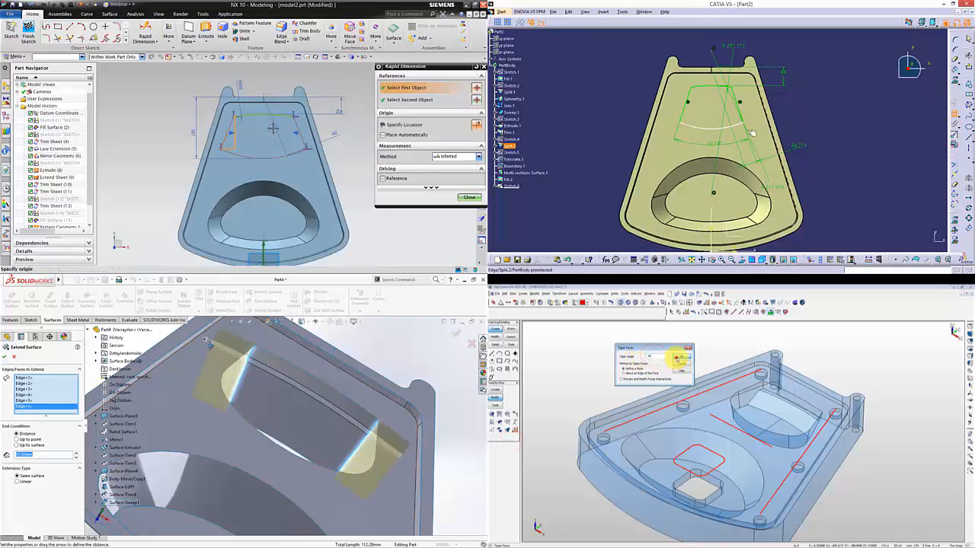
left_click(715, 132)
left_click(4, 357)
left_click(511, 311)
left_click(263, 257)
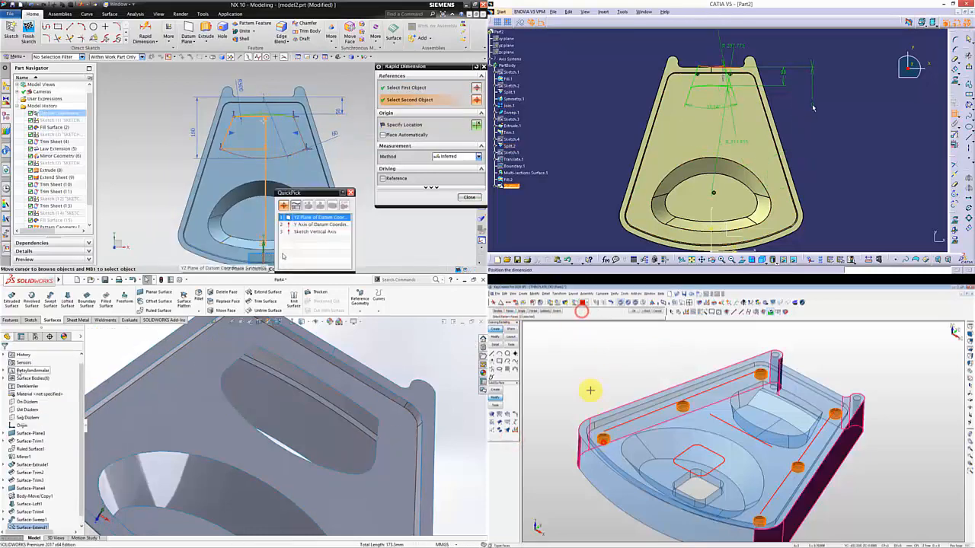
left_click(293, 224)
Step: Place the NX angle dimension and try to set the CATIA lower arc's offset from the upper edge to 180 mm
double_click(813, 109)
middle_click_drag(143, 402, 266, 402)
left_click(255, 222)
type("10")
key("Return")
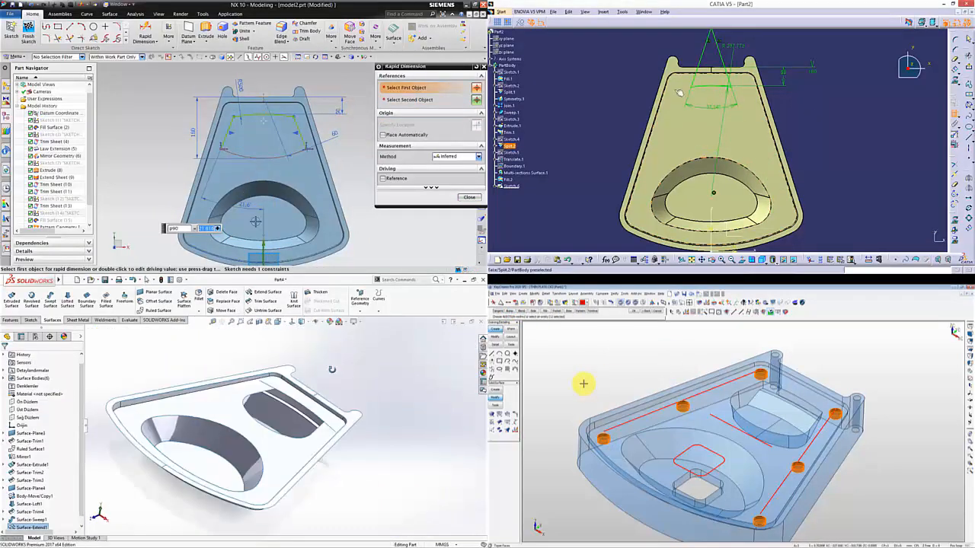
Step: Taper the walls of the six small KeyCreator holes and set the NX side line's angle to 15°
middle_click(583, 384)
middle_click_drag(331, 370, 237, 358)
left_click(256, 222)
left_click(658, 417)
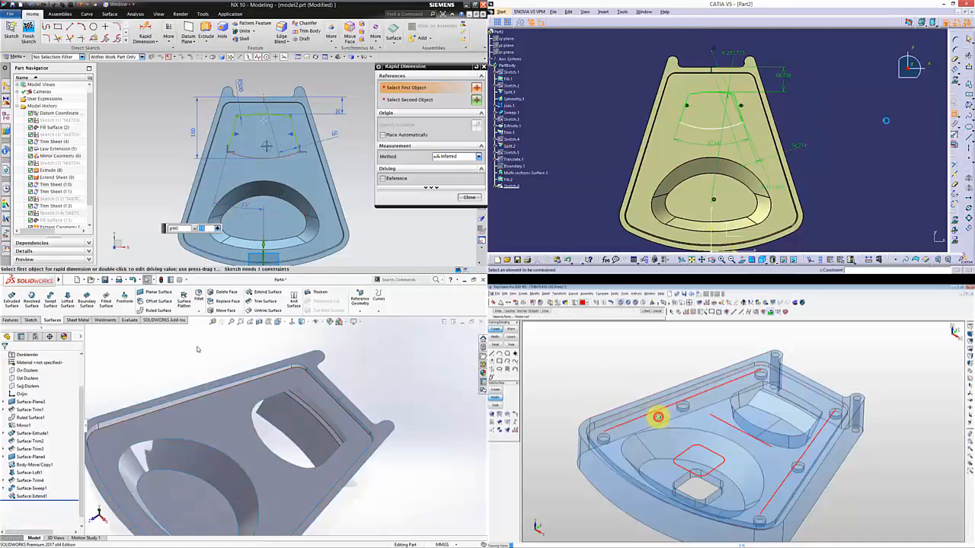
Step: Set the NX lower arc's radius to 150 mm and offset the CATIA lower arc 180 mm from the upper edge
left_click(169, 310)
left_click(269, 152)
left_click(727, 125)
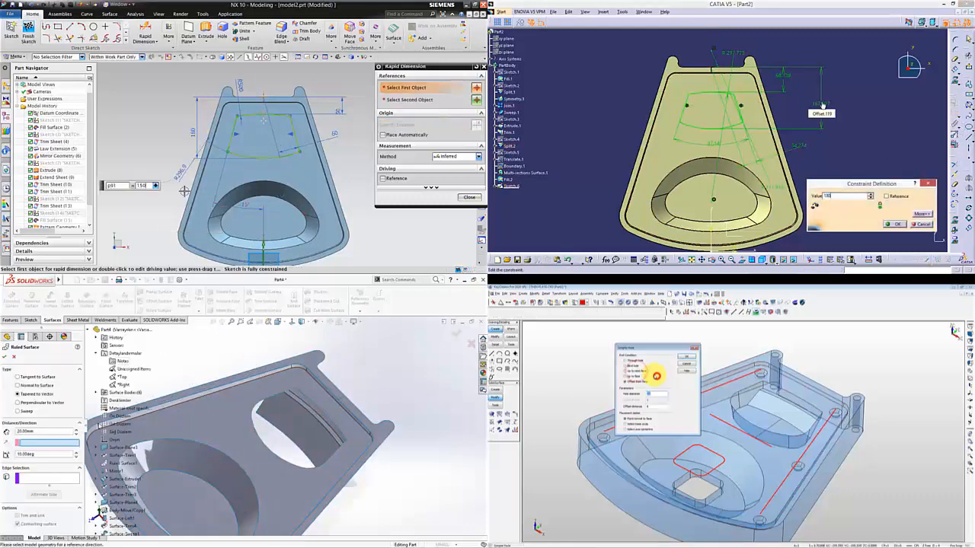
key("Return")
Step: Fillet the corners of the NX upper profile and select the SOLIDWORKS opening's edges for a ruled surface tapered to a vector
left_click(46, 39)
key("Return")
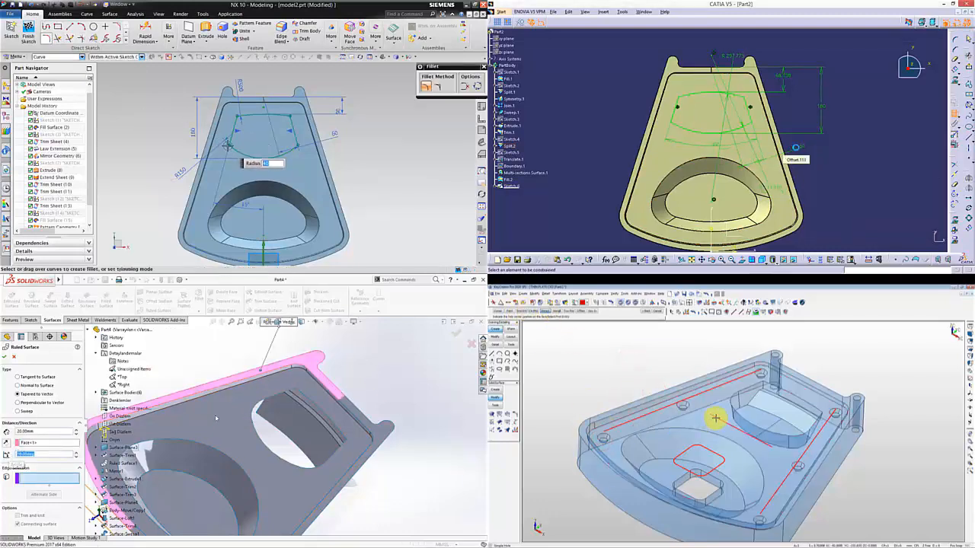
left_click(291, 474)
left_click(283, 155)
double_click(782, 77)
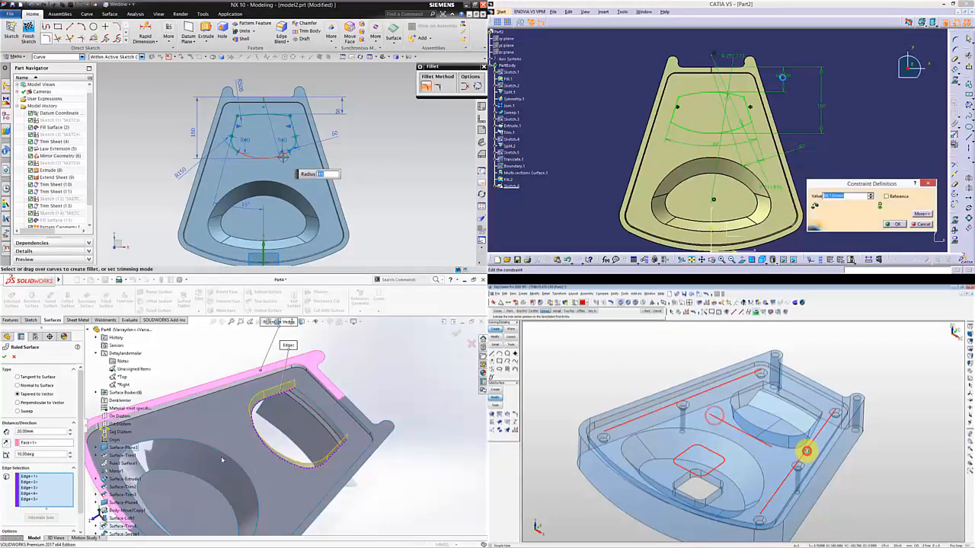
Step: Finish the NX profile sketch and set the CATIA upper arc's offset to 50 mm and its radius to 500 mm
left_click(28, 31)
type("50")
key("Return")
left_click(521, 310)
double_click(736, 47)
Step: Create the tapered ruled surface around the SOLIDWORKS opening and place a narrow hole inside a tapered KeyCreator hole
left_click(746, 376)
mouse_move(265, 103)
middle_mouse_down()
mouse_move(246, 79)
mouse_move(187, 117)
middle_mouse_up()
right_click(226, 440)
Step: Trim the upper profile opening out of the NX floor surface and place another narrow hole in KeyCreator
left_click(109, 14)
left_click(262, 26)
left_click(765, 508)
scroll(255, 126, "up", 1)
mouse_move(401, 490)
middle_mouse_down()
mouse_move(342, 437)
mouse_move(321, 451)
mouse_move(368, 466)
middle_mouse_up()
left_click(285, 176)
left_click(392, 113)
left_click(282, 158)
left_click(416, 197)
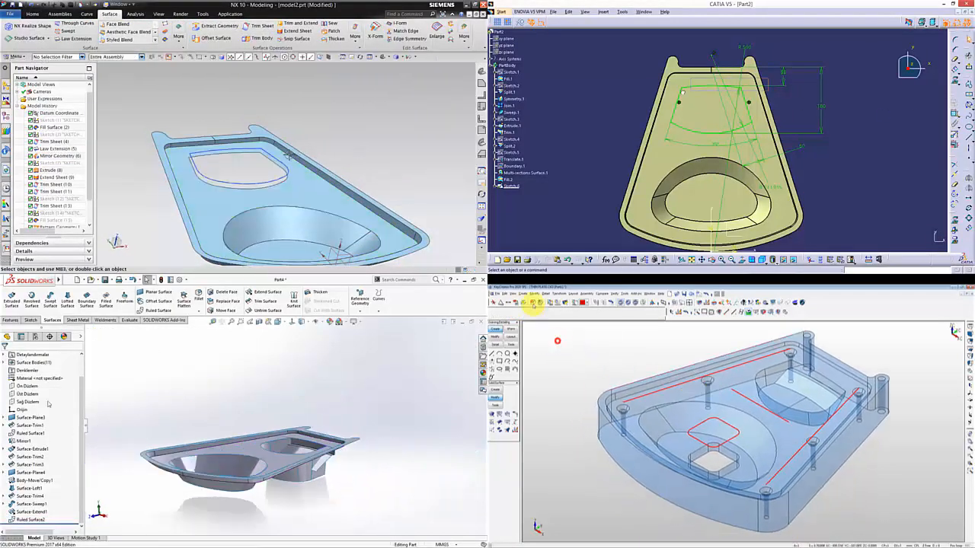
Step: Start an extruded-surface sketch on the SOLIDWORKS right plane and delete the construction curves in KeyCreator
left_click(28, 402)
left_click(10, 298)
left_click(280, 159)
left_click(332, 145)
scroll(320, 150, "down", 3)
left_click(590, 329)
scroll(396, 412, "down", 2)
type("2")
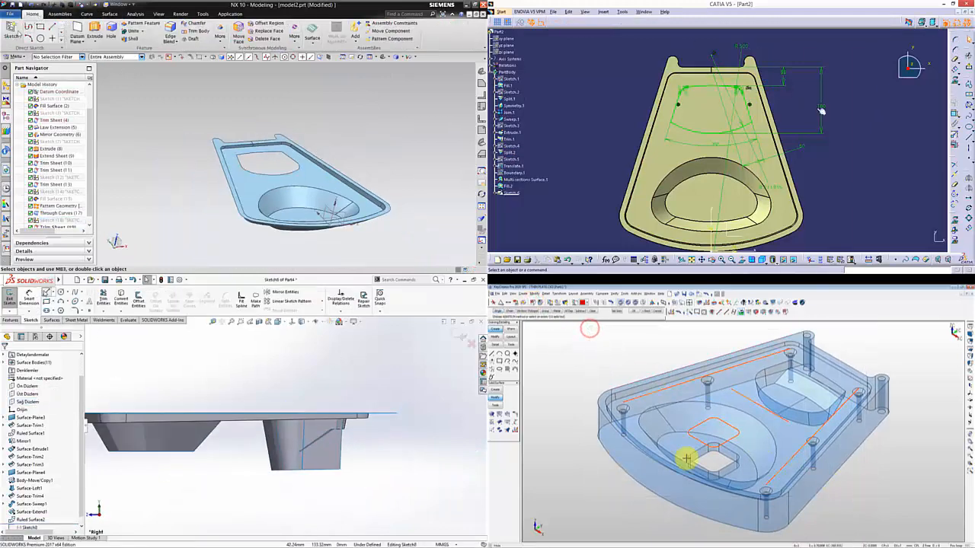
Step: Draw a horizontal line across the SOLIDWORKS upper recess walls and start an NX sketch on the plate's vertical centre plane
left_click(47, 293)
left_click(15, 35)
left_click_drag(793, 117, 633, 145)
left_click(443, 249)
left_click(252, 438)
key("Escape")
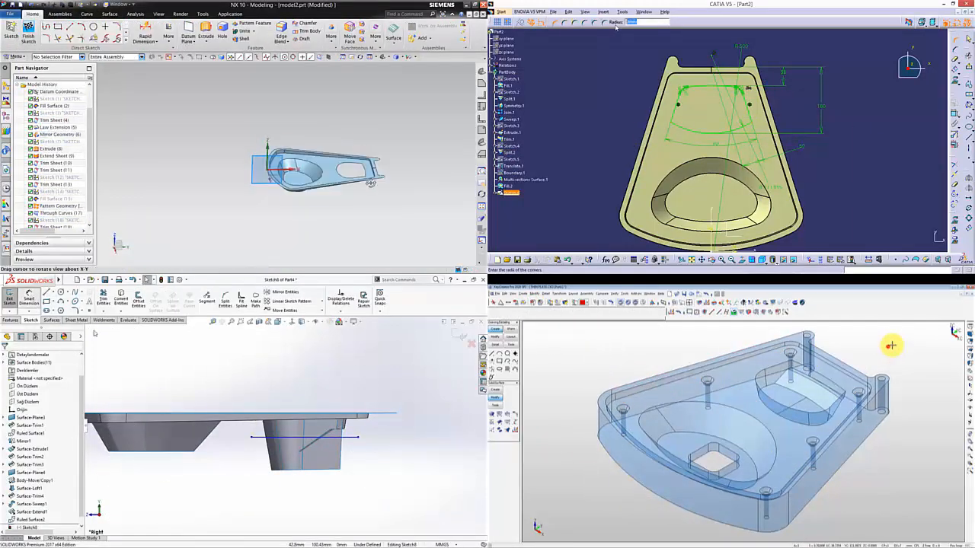
Step: Dimension the SOLIDWORKS horizontal line 45 mm below the plate's upper face and start an intersection point in the NX sketch
left_click(29, 298)
middle_click_drag(346, 177, 387, 164)
left_click(296, 437)
left_click(302, 415)
left_click(881, 352)
left_click(58, 92)
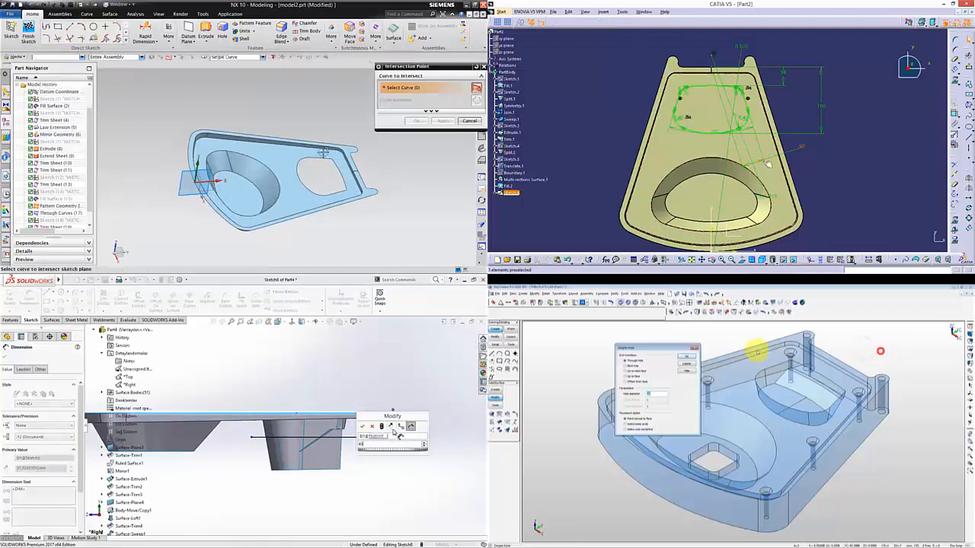
type("45")
key("Return")
Step: Set the CATIA lower arc's radius to 150 mm and create the NX intersection point
left_click(626, 382)
double_click(753, 149)
left_click(417, 127)
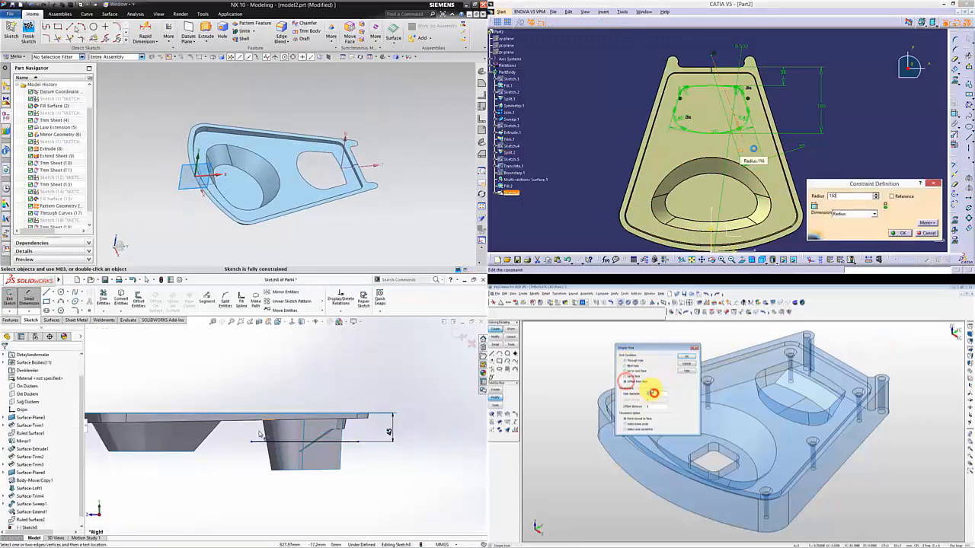
Step: Make the SOLIDWORKS line's endpoints coincident with the recess wall edges and draw the stepped line profile in the NX sketch
left_click(268, 404)
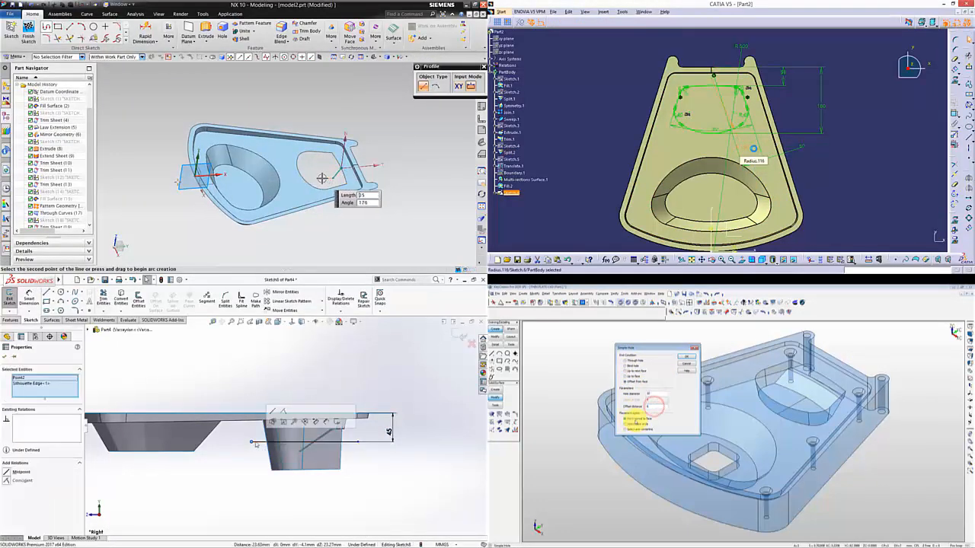
left_click(282, 412)
left_click(686, 358)
left_click(955, 39)
left_click(319, 178)
left_click(358, 442, "ctrl")
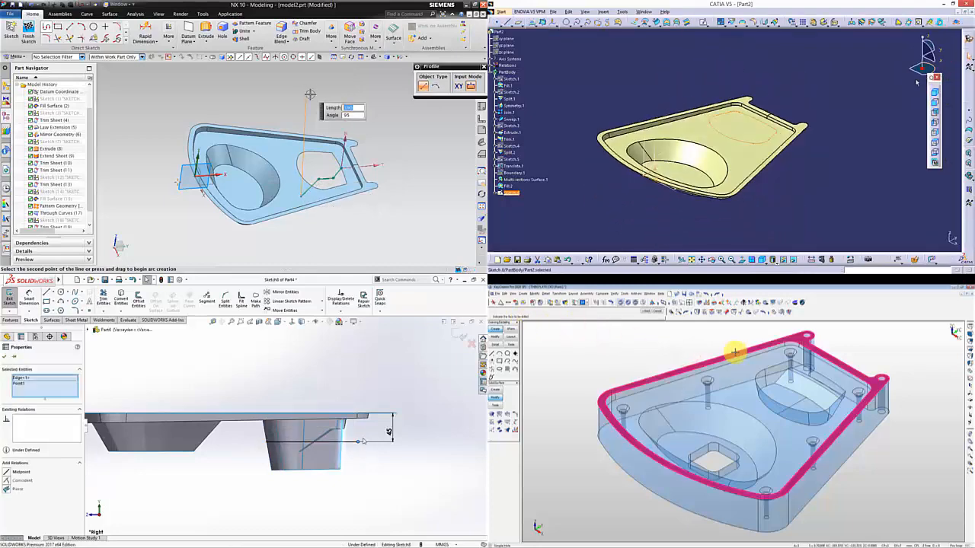
left_click(735, 353)
left_click(390, 411)
Step: Start an Extruded Surface from the finished SOLIDWORKS line sketch and align the NX view with its sketch plane
left_click(387, 397)
right_click(319, 94)
left_click(783, 394)
middle_click_drag(701, 102, 688, 70)
middle_click_drag(362, 383, 316, 472)
middle_click_drag(687, 70, 721, 66)
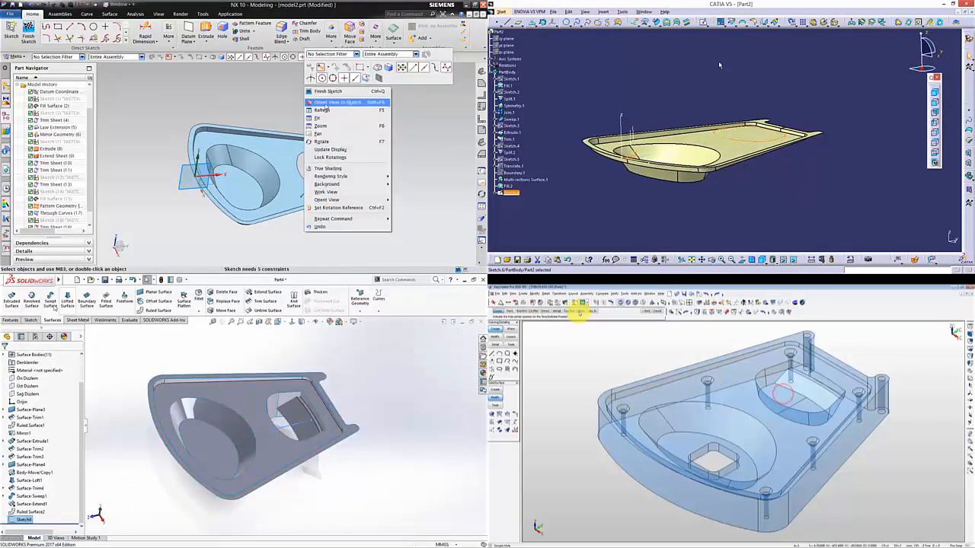
left_click(348, 105)
left_click(12, 299)
scroll(346, 161, "down", 5)
Step: Start splitting the CATIA plate surface with a newly created extrude as cutting element, and begin Rapid Dimension in the NX sketch
left_click(580, 313)
left_click(700, 145)
left_click(144, 32)
left_click(834, 359)
right_click(837, 147)
left_click(6, 400)
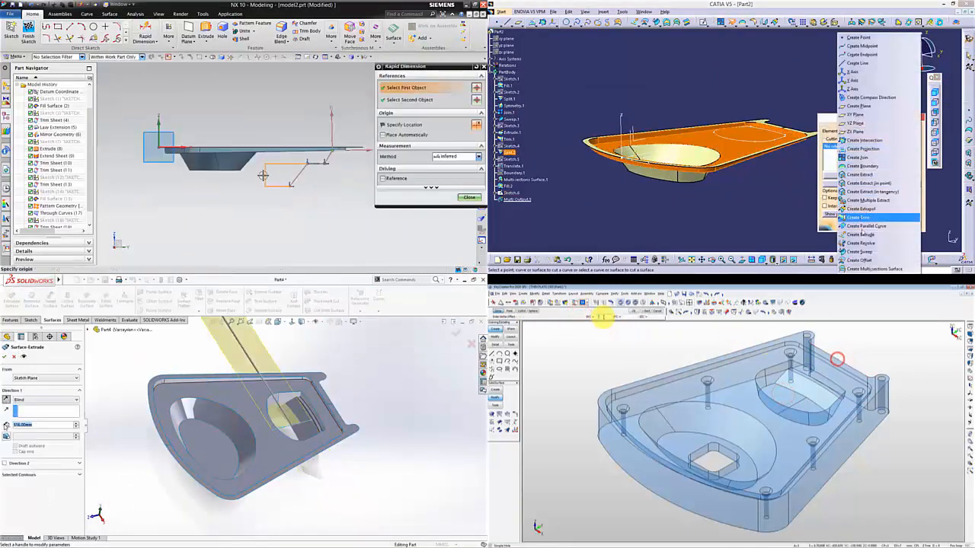
left_click(876, 232)
Step: Complete the CATIA split with the sketch extruded in reverse up to Split.2, and dimension the lower slanted line's angle as 145° in NX
left_click(164, 147)
scroll(304, 408, "down", 3)
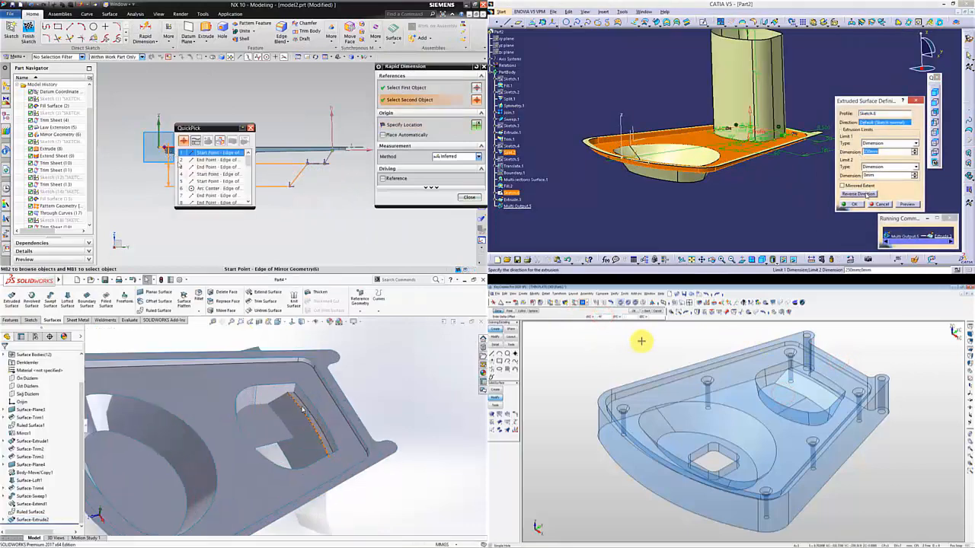
left_click(859, 193)
left_click(202, 189)
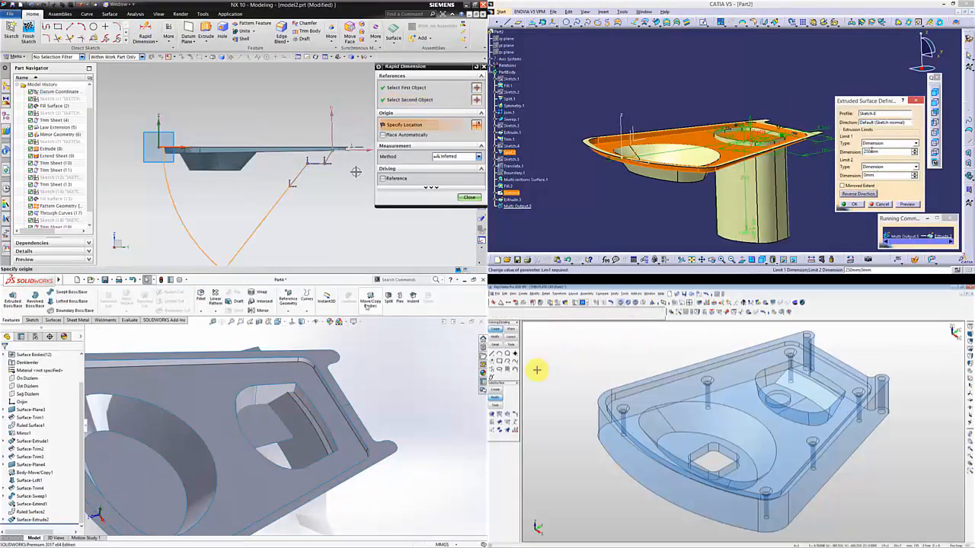
left_click(271, 419)
left_click(877, 156)
left_click(353, 187)
left_click(504, 421)
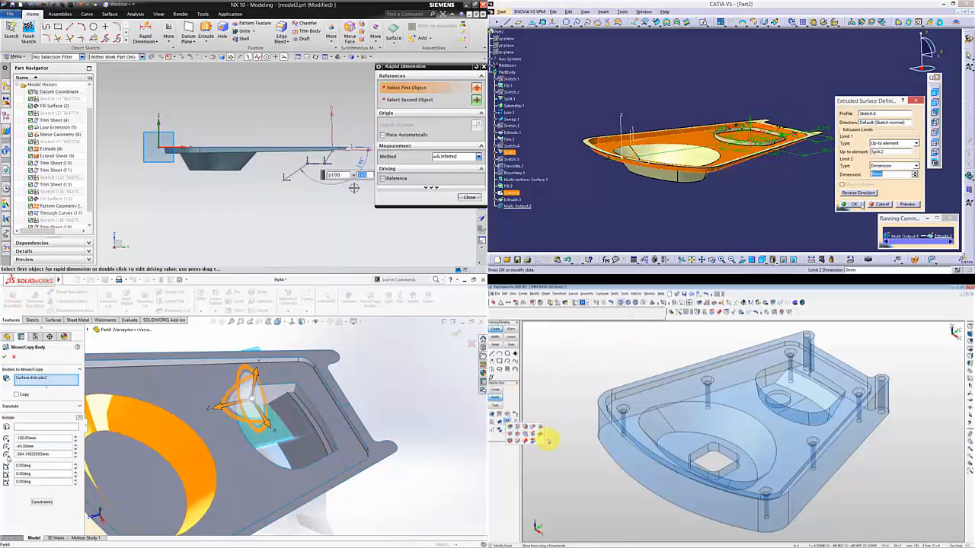
left_click(508, 436)
left_click(851, 205)
Step: Rotate the SOLIDWORKS extruded surface body about its edge and add a dimension to the upper slanted line in NX
left_click(315, 110)
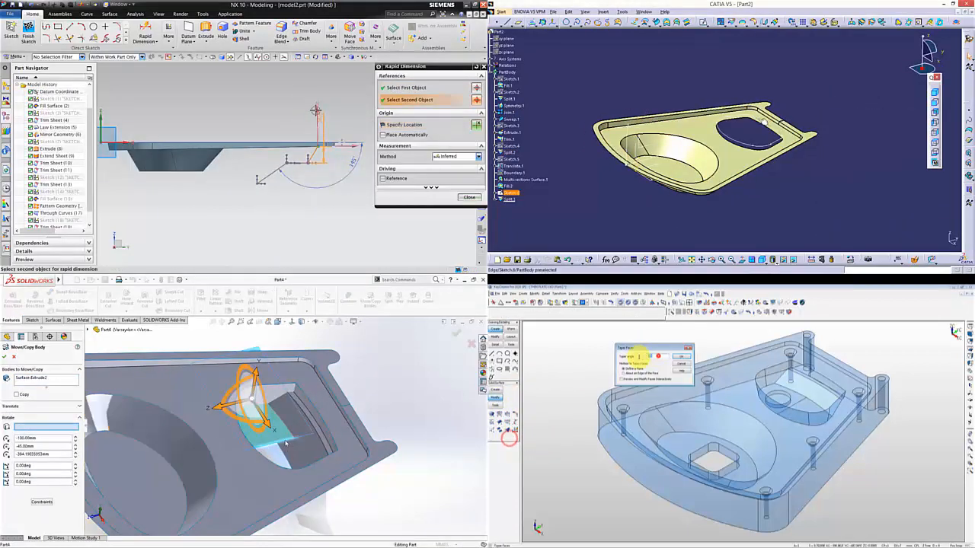
left_click(340, 146)
middle_click_drag(762, 122, 762, 147)
left_click(638, 356)
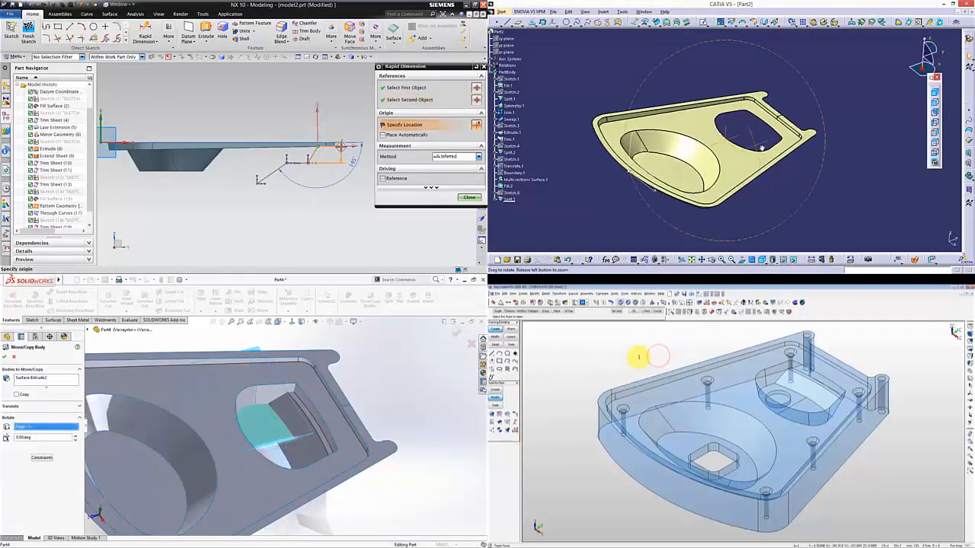
left_click(5, 357)
middle_click_drag(712, 109, 760, 157)
left_click(333, 179)
Step: Delete the last dimension added to the NX profile, keeping the angle dimension
scroll(381, 470, "up", 3)
scroll(778, 388, "up", 2)
middle_click_drag(381, 470, 328, 392)
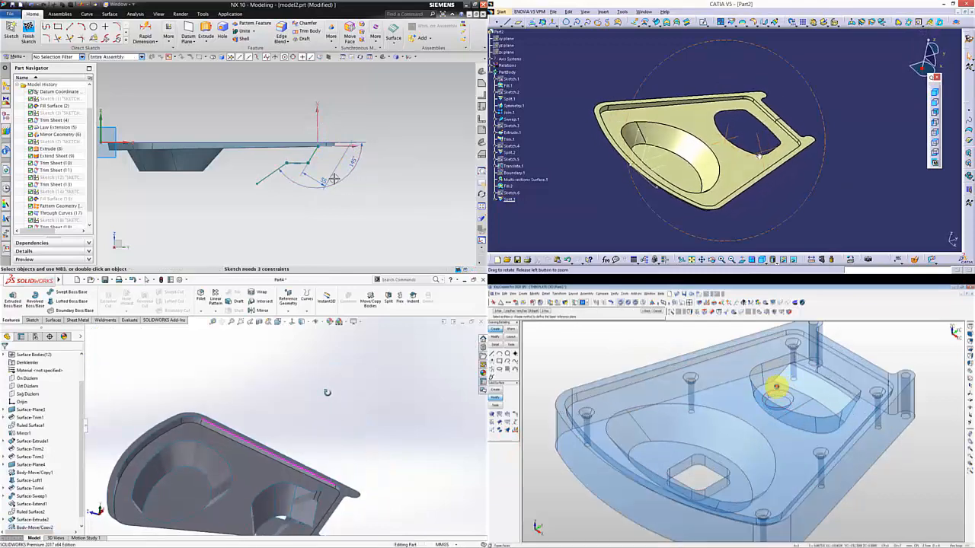
middle_click_drag(760, 157, 762, 145)
middle_click_drag(328, 393, 348, 509)
left_click(353, 162)
middle_click_drag(762, 145, 759, 125)
key("Delete")
Step: Start mirroring the rotated SOLIDWORKS surface body and reopen the upper recess outline sketch in CATIA
left_click(262, 311)
left_click(145, 34)
left_click(232, 432)
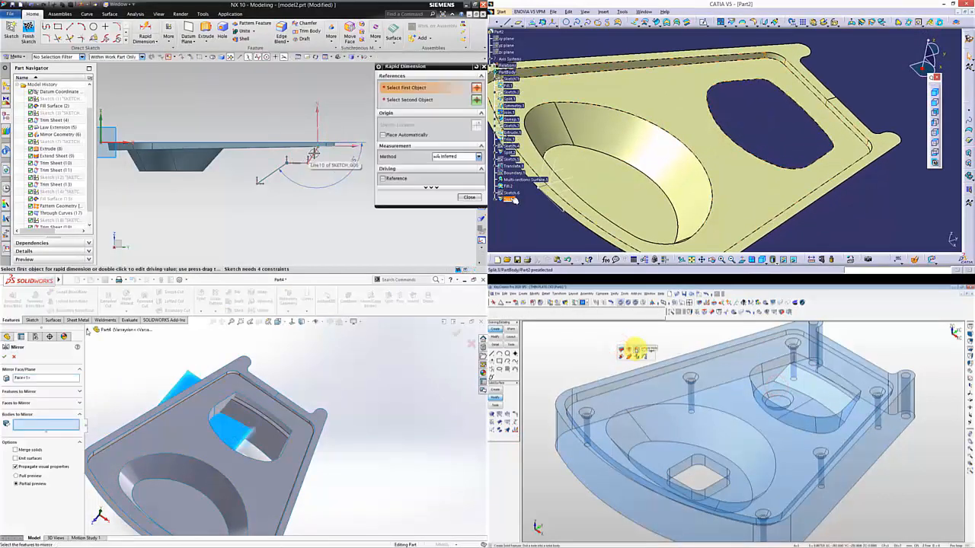
left_click(88, 330)
left_click(314, 154)
double_click(512, 193)
left_click(636, 349)
Step: Configure a simple through hole in KeyCreator and dimension the upper slanted line's angle as 80° in NX
scroll(327, 170, "down", 2)
left_click(629, 360)
scroll(298, 182, "up", 5)
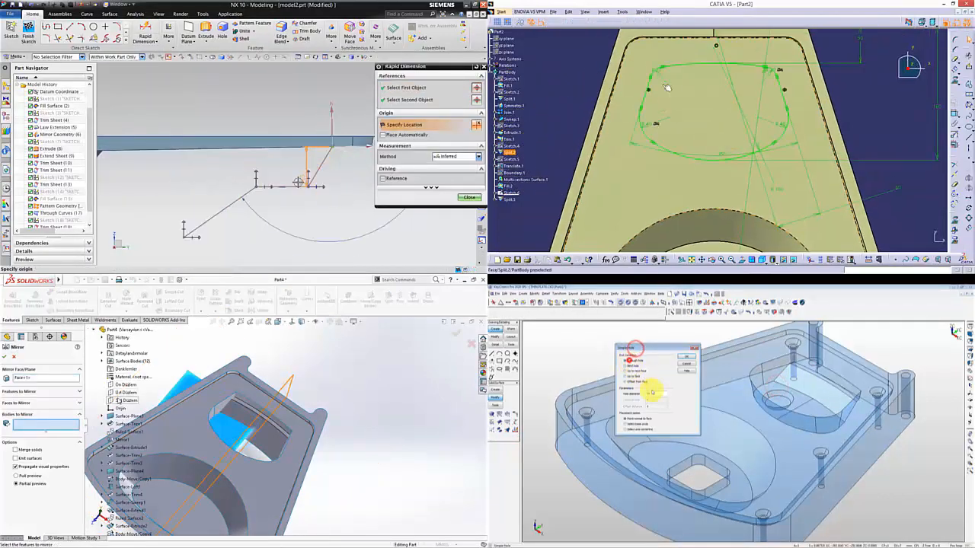
left_click(341, 176)
left_click(45, 384)
type("10")
left_click(76, 424)
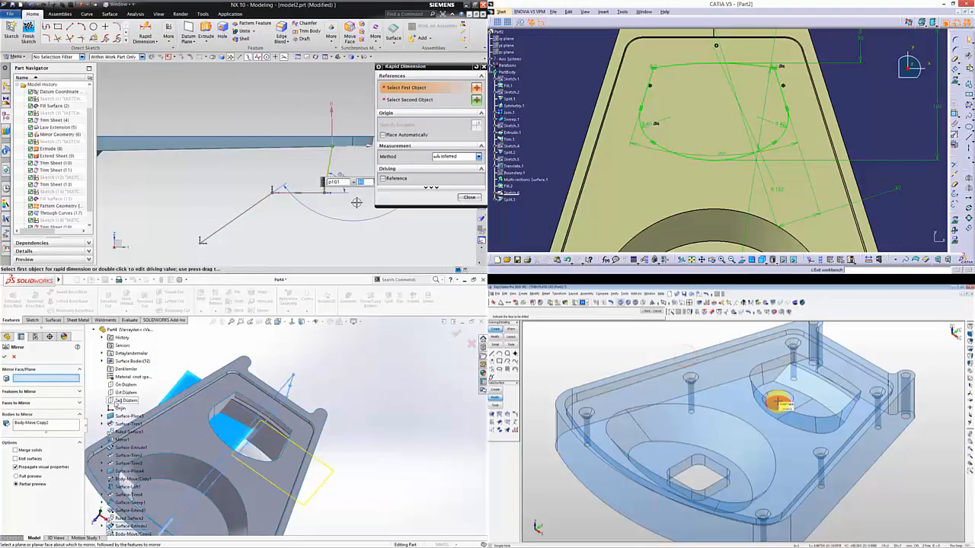
Step: Mirror the rotated SOLIDWORKS surface body about the Sağ Düzlem plane and pick the circular recess face for the KeyCreator hole
left_click(969, 38)
left_click(126, 401)
scroll(327, 201, "down", 4)
left_click(779, 401)
left_click(6, 357)
middle_click_drag(803, 150, 709, 167)
left_click(141, 185)
left_click(581, 311)
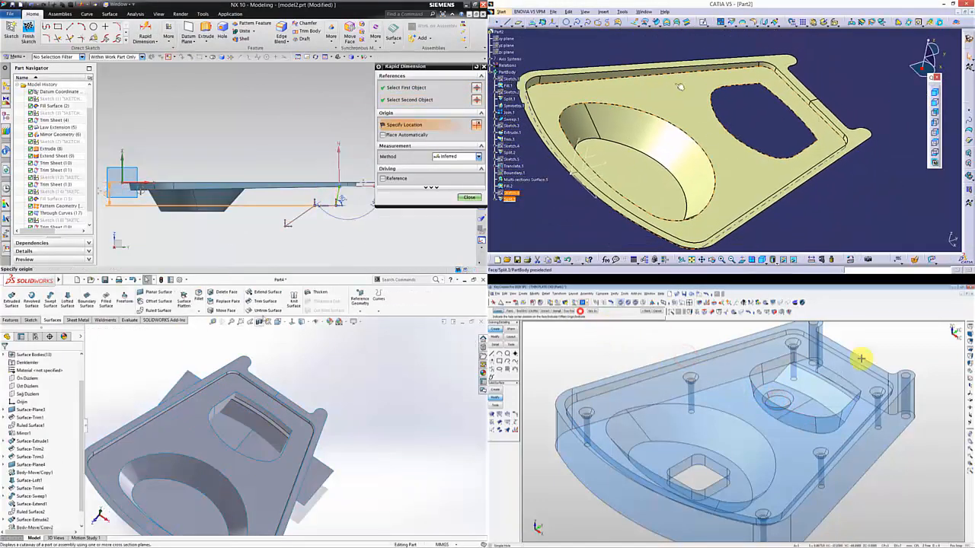
Step: Start a mutual SOLIDWORKS trim with Surface-Extend1, Body-Move/Copy2 and Mirror2, and dimension the NX profile's horizontal step at 25 mm depth
left_click(265, 302)
double_click(510, 194)
left_click(348, 203)
left_click(969, 38)
left_click(855, 350)
left_click(246, 428)
left_click(46, 455)
scroll(329, 174, "up", 4)
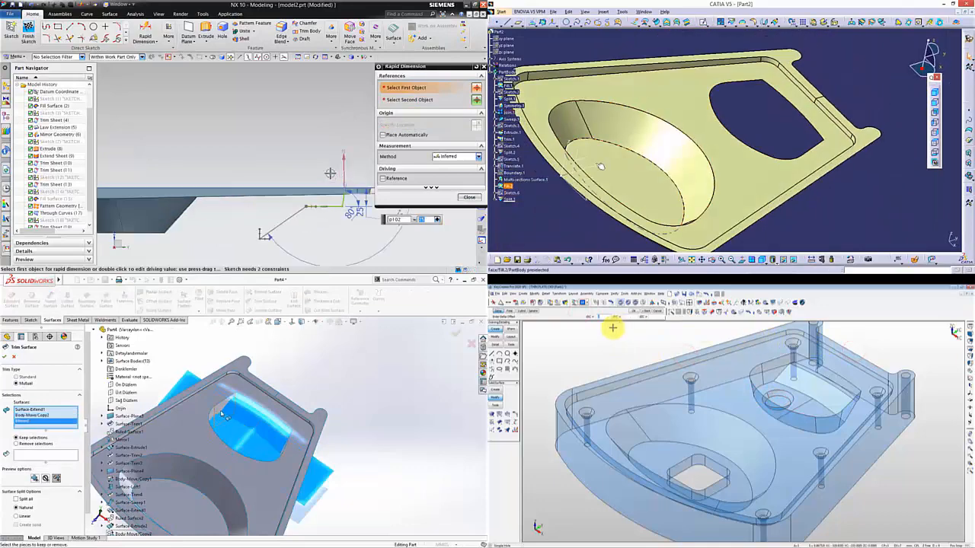
Step: Add the Ruled Surface2 bodies to the SOLIDWORKS trim and dimension the lower slanted line's length in NX
mouse_move(218, 428)
middle_mouse_down()
mouse_move(262, 449)
mouse_move(251, 457)
mouse_move(327, 448)
mouse_move(305, 442)
middle_mouse_up()
left_click(703, 23)
left_click(229, 457)
scroll(287, 218, "down", 4)
scroll(285, 219, "up", 5)
left_click(912, 243)
left_click(283, 198)
middle_click_drag(838, 198, 742, 176)
scroll(224, 444, "up", 4)
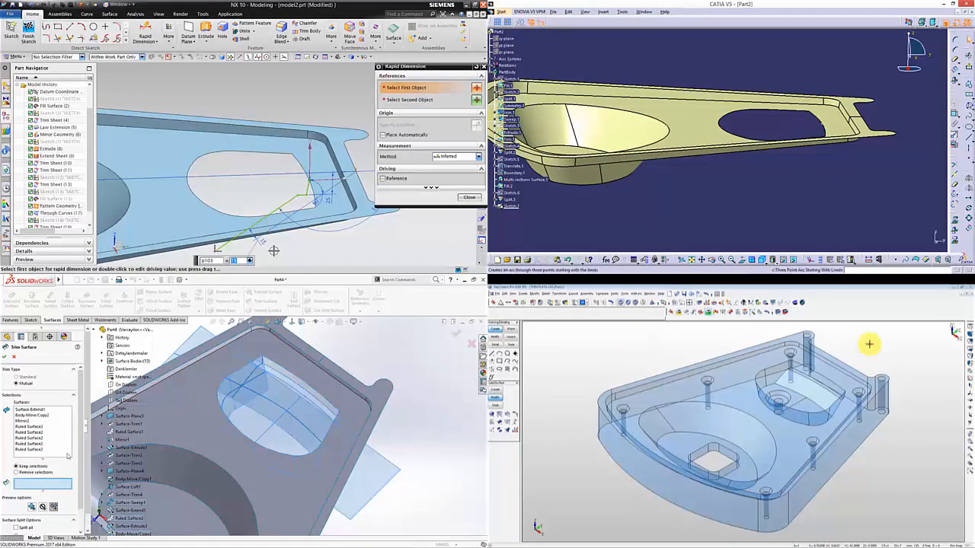
Step: Draw the three-segment stepped line profile in the new CATIA sketch and start an edge blend in KeyCreator
middle_click_drag(273, 251, 283, 109)
left_click(955, 59)
left_click(870, 348)
right_click(283, 108)
left_click(320, 131)
left_click(823, 122)
left_click(813, 150)
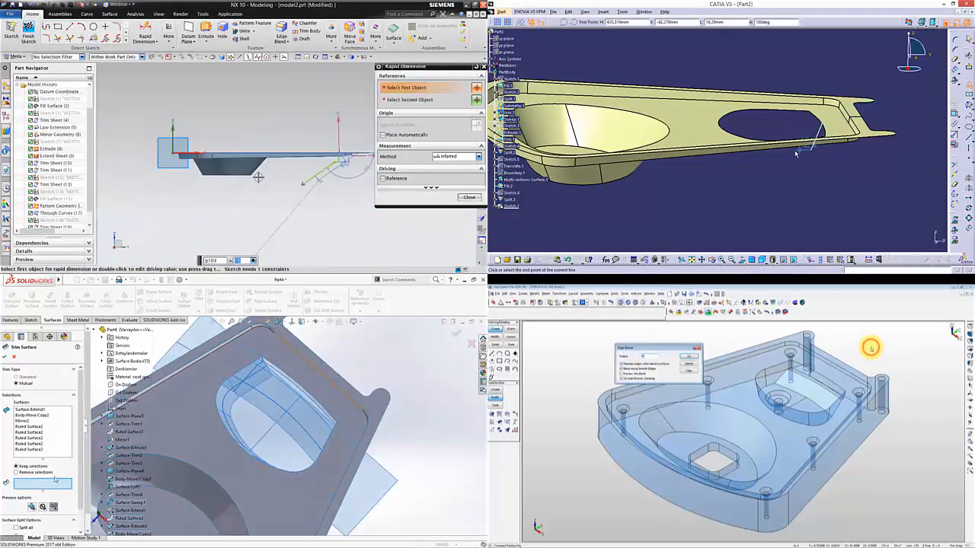
double_click(764, 176)
left_click(638, 422)
middle_click_drag(770, 179, 807, 171)
Step: Dimension the NX profile's overall depth and finish its sketch, then pick surface pieces to keep in the SOLIDWORKS trim
left_click(662, 403)
left_click(197, 154)
middle_click_drag(298, 388, 290, 367)
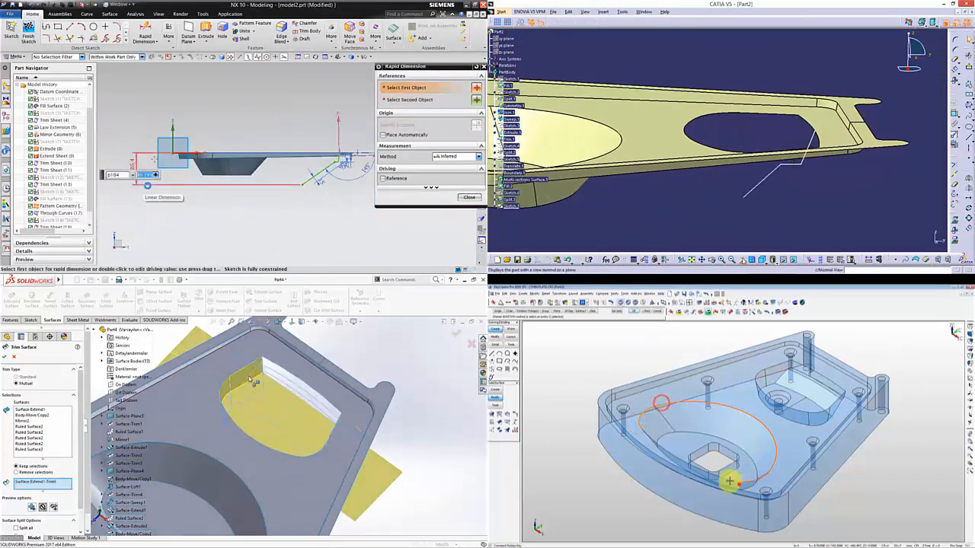
left_click(741, 260)
left_click(250, 379)
middle_click_drag(232, 390, 224, 431)
left_click(29, 31)
Step: Blend the oval recess's lower edges in KeyCreator and complete the SOLIDWORKS trim with the remaining recess pieces kept
left_click(696, 431)
middle_click_drag(327, 135, 340, 128)
left_click(666, 435)
middle_click_drag(277, 479, 307, 472)
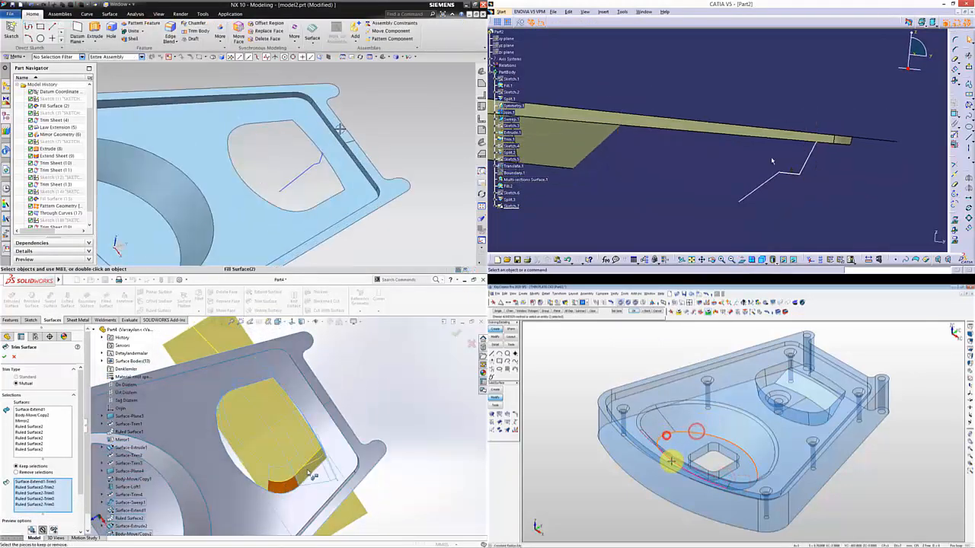
middle_click_drag(771, 161, 888, 154)
left_click(671, 460)
left_click(267, 445)
middle_click_drag(267, 445, 273, 393)
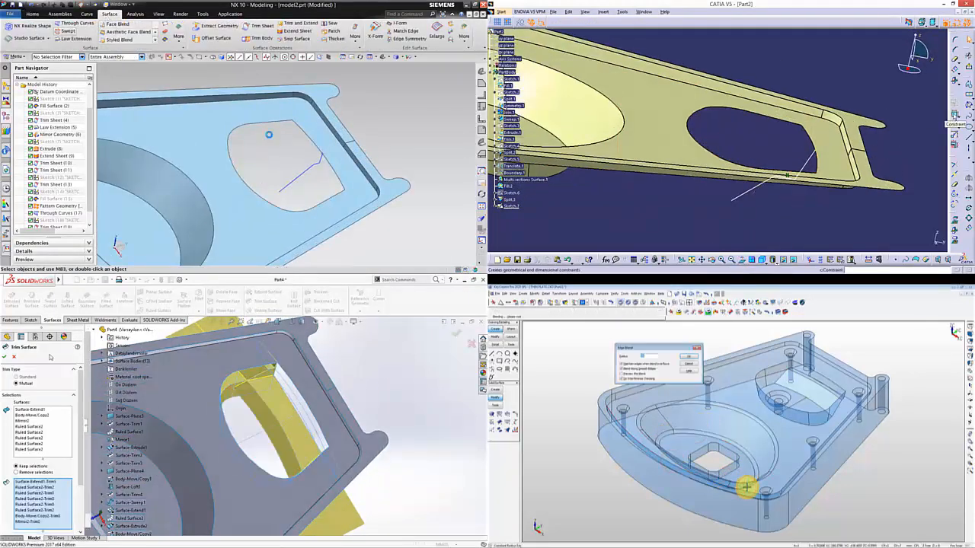
scroll(810, 387, "up", 5)
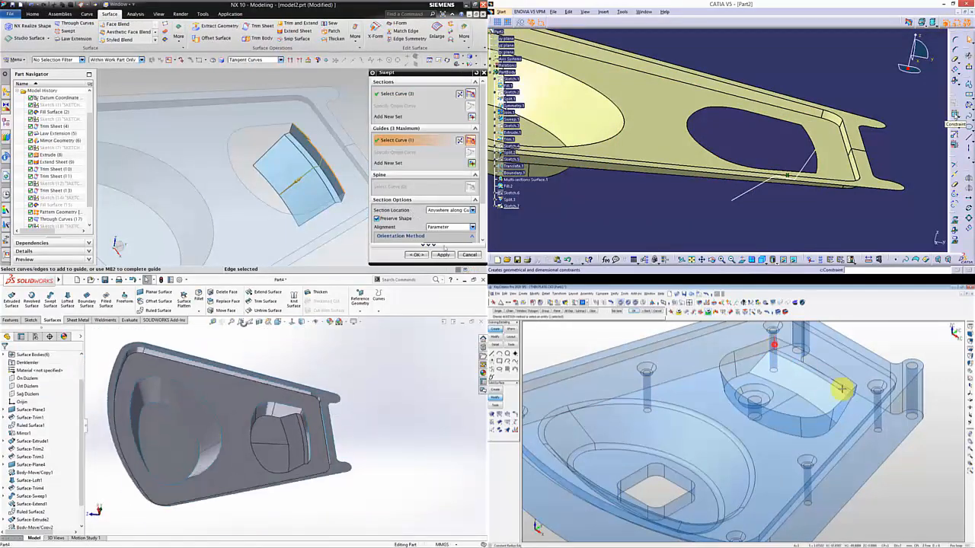
Step: Start a Law Extension along the NX upper recess opening's edges and edit the CATIA profile's vertical offset constraint
middle_click_drag(229, 427, 251, 436)
middle_click_drag(252, 435, 276, 447)
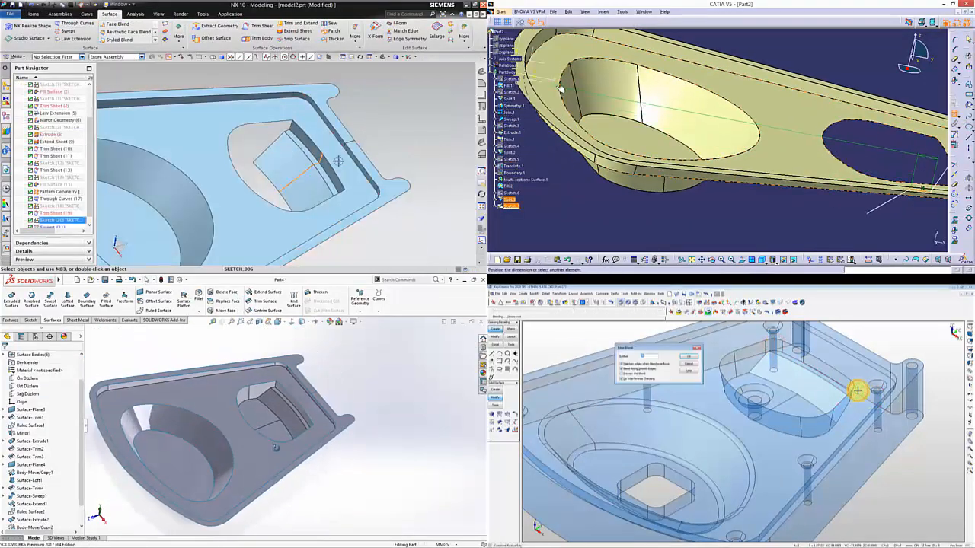
key("Return")
left_click(791, 402)
middle_click_drag(348, 413, 233, 457)
left_click(76, 38)
left_click(266, 118)
double_click(799, 166)
key("Return")
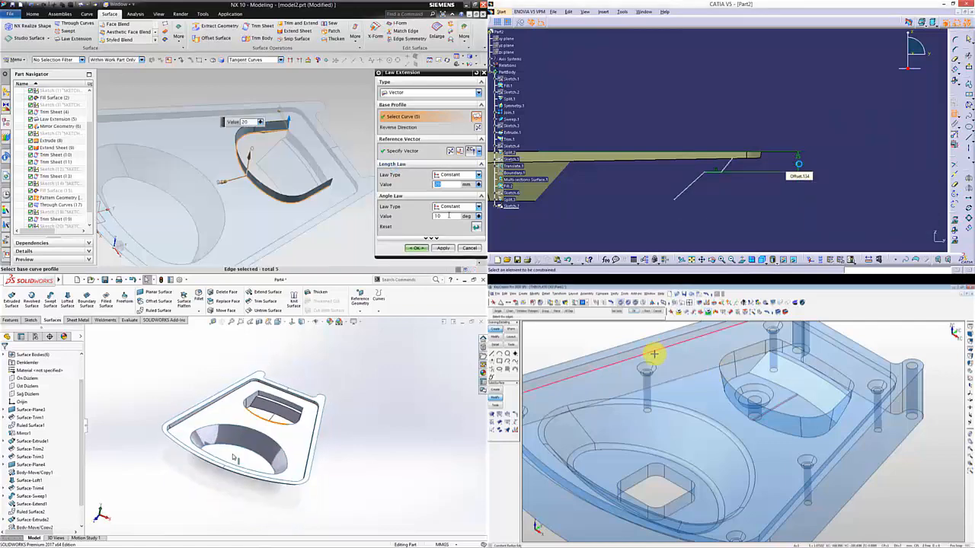
Step: Sketch a centre rectangle inside the SOLIDWORKS oval recess and set the CATIA profile's angle to 140°
left_click(292, 325)
left_click(451, 153)
mouse_move(320, 164)
middle_mouse_down()
mouse_move(306, 173)
mouse_move(314, 161)
middle_mouse_up()
left_click(52, 302)
left_click(72, 320)
double_click(765, 181)
type("140")
key("Return")
left_click(746, 349)
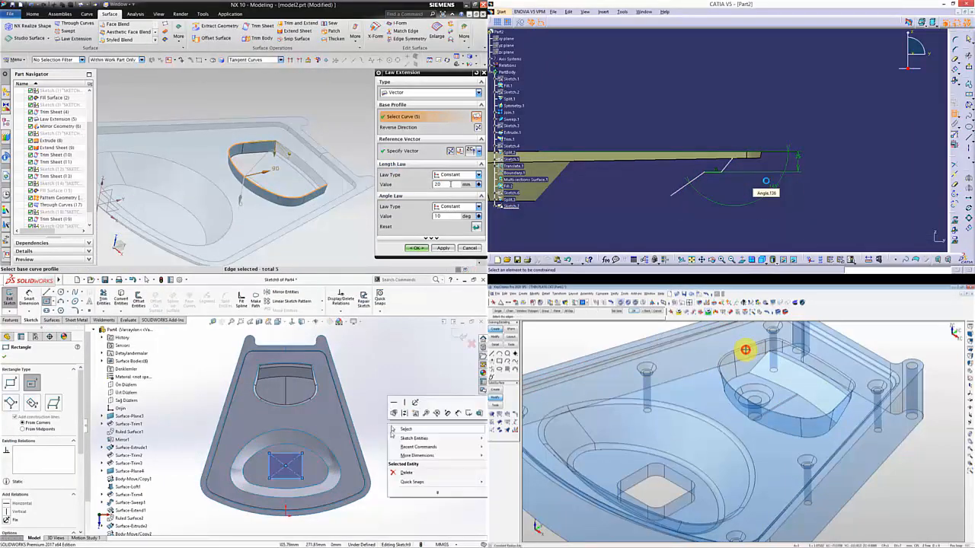
Step: Set the NX Law Extension length to 60 mm and align the SOLIDWORKS rectangle's centre vertically with the origin
left_click_drag(451, 184, 431, 183)
left_click(785, 363)
type("60")
key("Return")
left_click(772, 383)
left_click(282, 466)
mouse_move(303, 199)
middle_mouse_down()
mouse_move(288, 174)
mouse_move(286, 205)
mouse_move(290, 177)
mouse_move(291, 190)
middle_mouse_up()
left_click(287, 511, "ctrl")
left_click(315, 483)
Step: Dimension the SOLIDWORKS rectangle's side as 80 mm and pick the upper recess edges for the KeyCreator blend
left_click(298, 466)
left_click(378, 468)
left_click(756, 366)
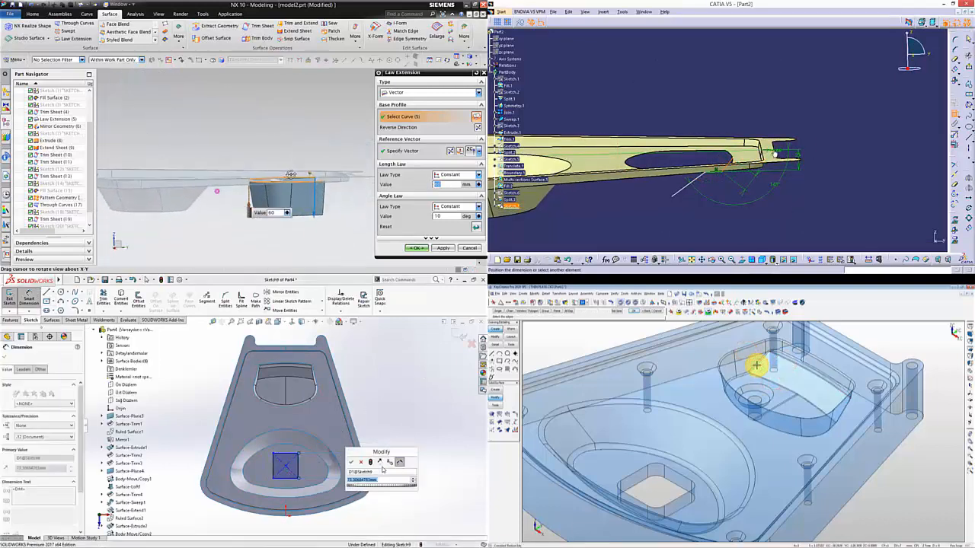
type("80")
key("Return")
middle_click_drag(776, 155, 807, 171)
left_click(746, 395)
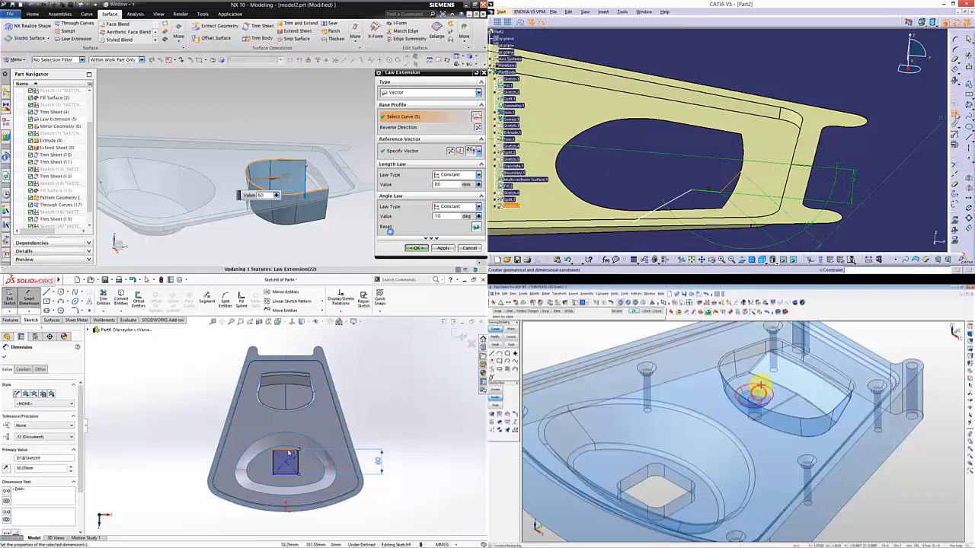
Step: Dimension the distance from the SOLIDWORKS plate's narrow end edge to the square as 310 mm
left_click(315, 353)
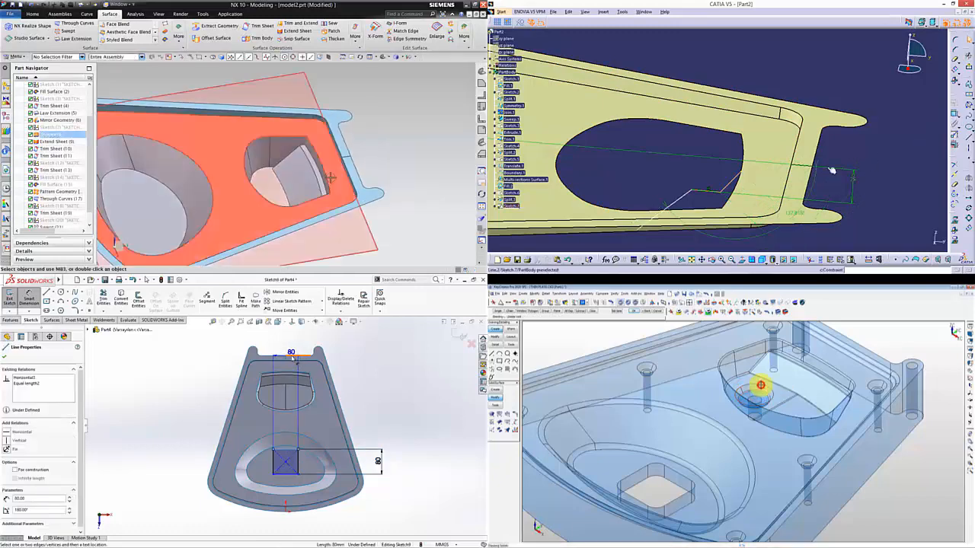
left_click(375, 396)
type("310")
left_click(652, 387)
key("Return")
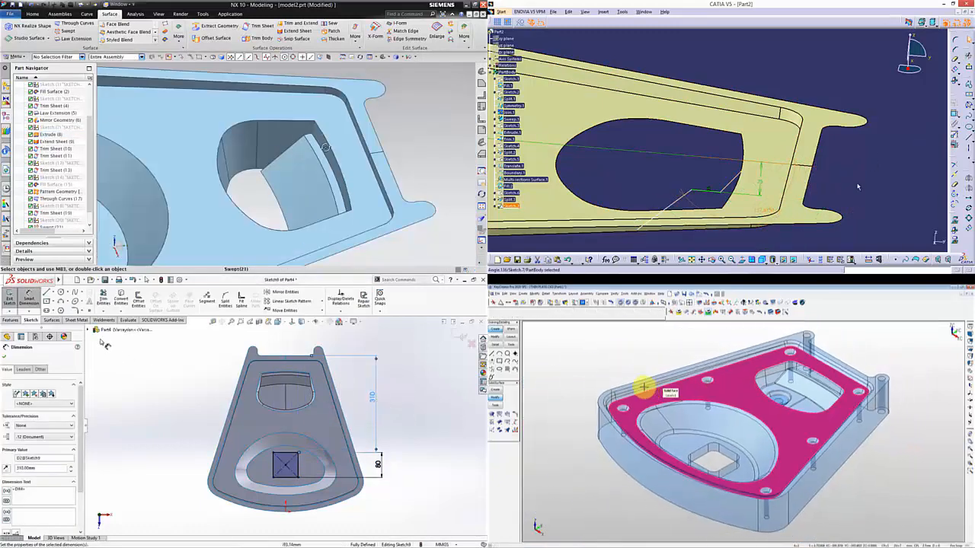
key("Escape")
Step: Fillet the SOLIDWORKS square's corners at 15 mm and pick the NX swept sheet's edges for a 50 mm extension
left_click(858, 186)
middle_click_drag(325, 147, 280, 138)
left_click(82, 310)
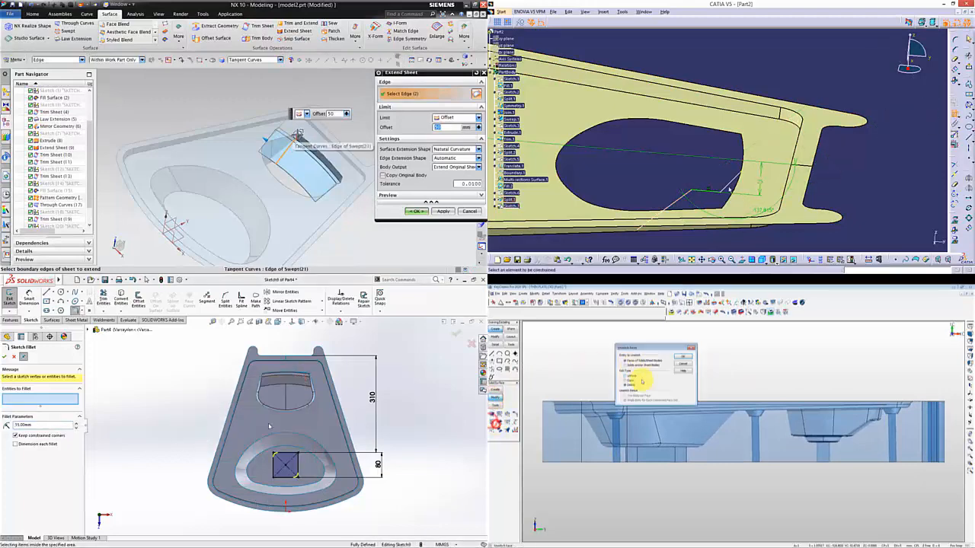
left_click(343, 179)
left_click(816, 168)
left_click(271, 425)
left_click(684, 357)
left_click(457, 333)
left_click(511, 311)
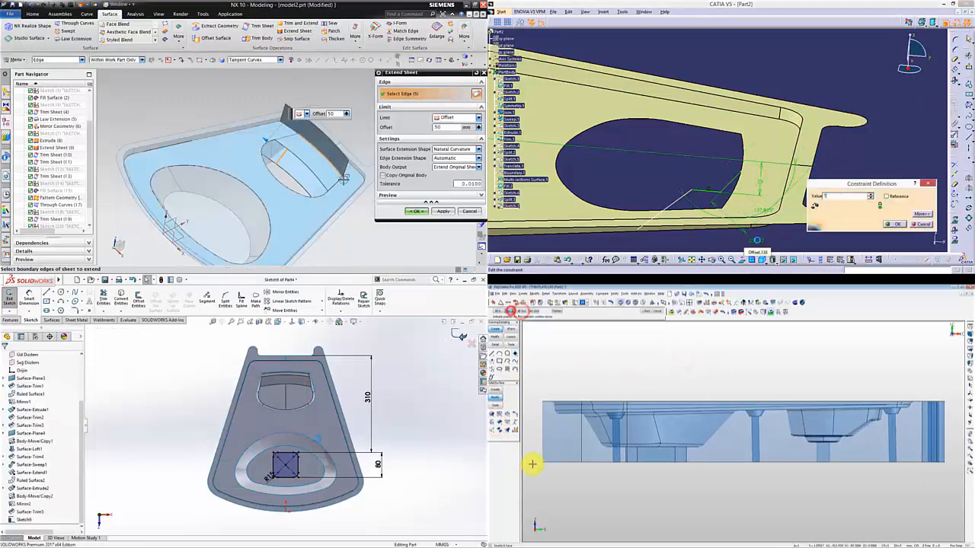
Step: Set the CATIA profile's offset to 15 mm and window-select the KeyCreator block's lower faces for removal
left_click(52, 320)
key("Return")
left_click(533, 460)
left_click(341, 179, "shift")
scroll(339, 171, "up", 4)
left_click(952, 484)
left_click(745, 263)
Step: Trim the rounded square out of the SOLIDWORKS recess floor and apply the NX sheet extension with the unwanted edge deselected
left_click(262, 302)
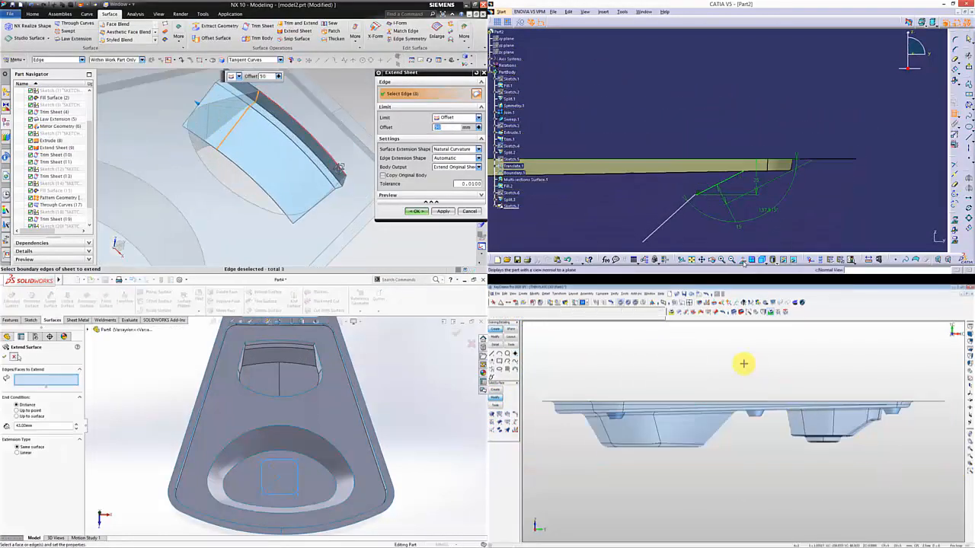
left_click(16, 384)
middle_click_drag(734, 363, 775, 463)
left_click(342, 183)
right_click(765, 214)
left_click(312, 486)
left_click(417, 211)
left_click(46, 443)
left_click(279, 476)
Step: Set the angle of the CATIA profile's sloped segment to 145°
middle_click_drag(285, 152, 279, 147)
middle_click_drag(415, 449, 381, 396)
middle_click_drag(759, 457, 843, 333)
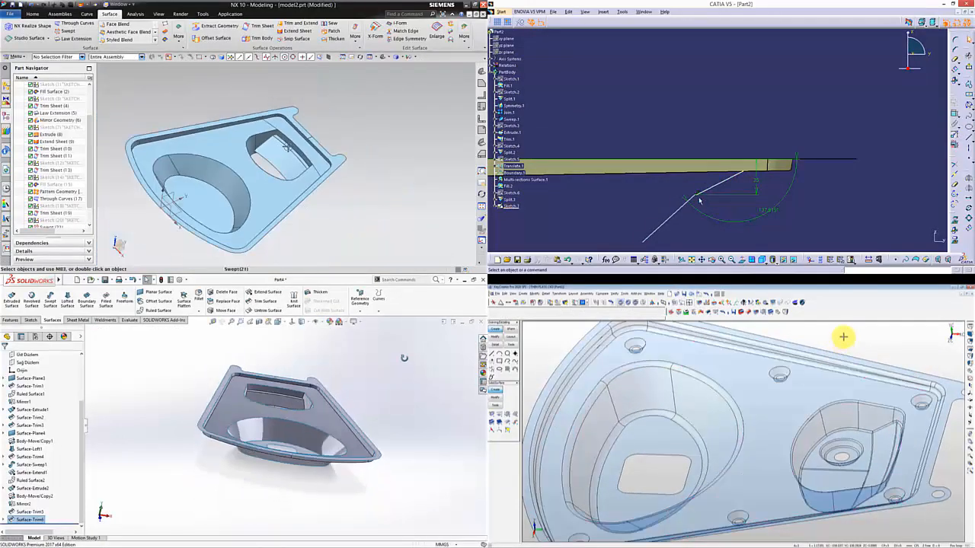
middle_click_drag(381, 396, 348, 338)
middle_click_drag(842, 333, 833, 342)
middle_click_drag(348, 337, 345, 344)
double_click(768, 208)
left_click(895, 233)
Step: Start an NX sketch on the YZ plane and a SOLIDWORKS sketch on the plate's top face
left_click(221, 179)
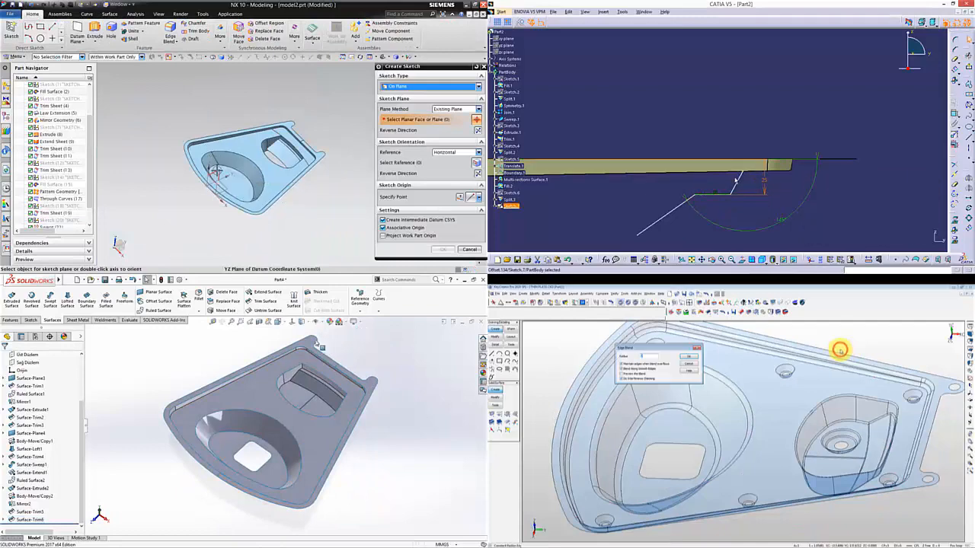
left_click(318, 344)
left_click(442, 249)
left_click(339, 326)
left_click(792, 166)
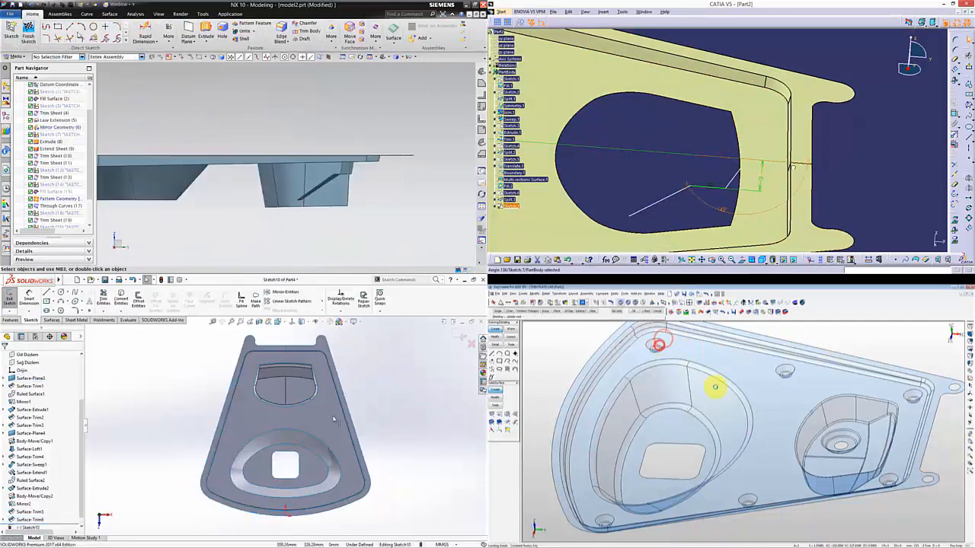
Step: Sketch a horizontal line across the NX upper recess and pick the KeyCreator hole rims for an edge blend
left_click(363, 167)
scroll(299, 365, "up", 3)
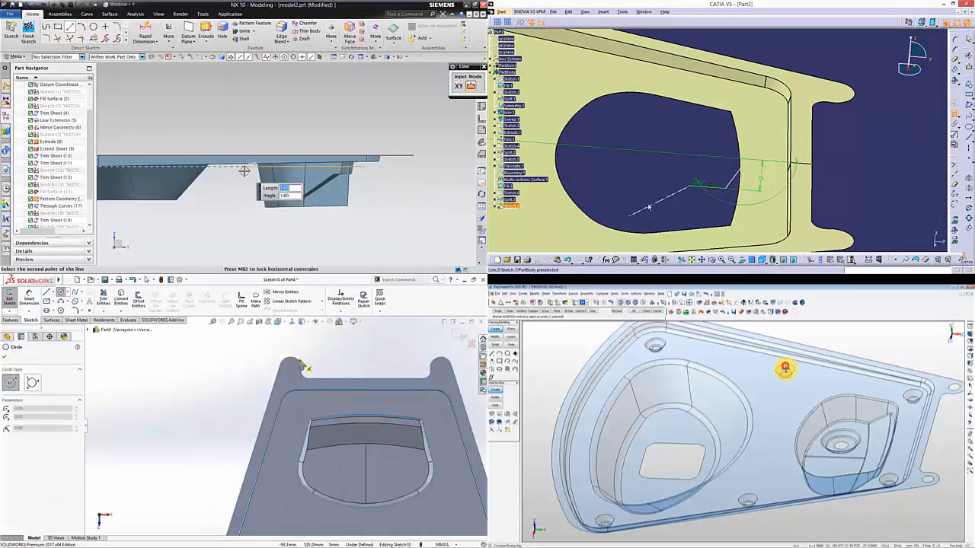
left_click(147, 32)
double_click(678, 218)
left_click(911, 394)
left_click(891, 479)
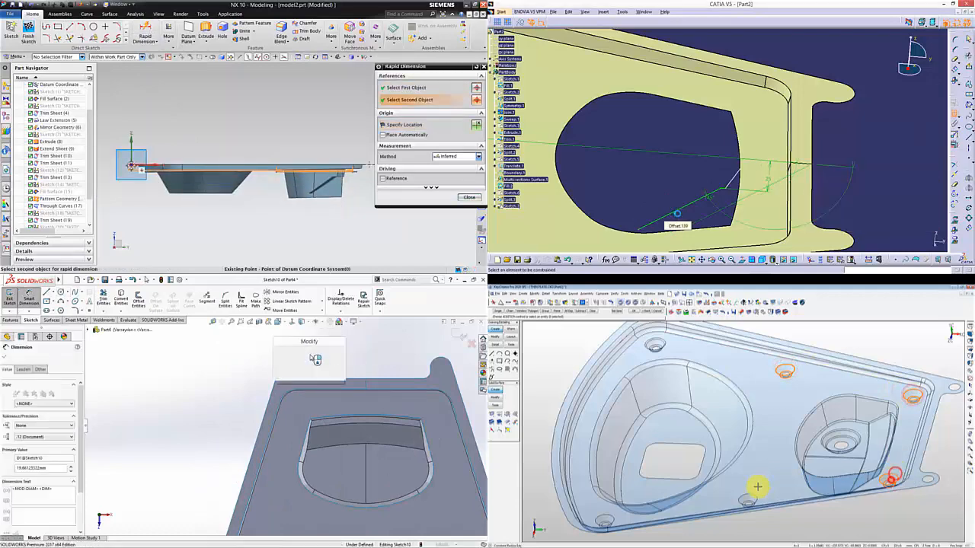
Step: Dimension the NX line 45 mm below the origin and set the SOLIDWORKS lug circle's diameter to 15 mm
scroll(302, 390, "down", 3)
left_click(752, 503)
left_click(358, 209)
right_click(326, 358)
left_click(339, 380)
scroll(353, 221, "up", 3)
left_click(609, 518)
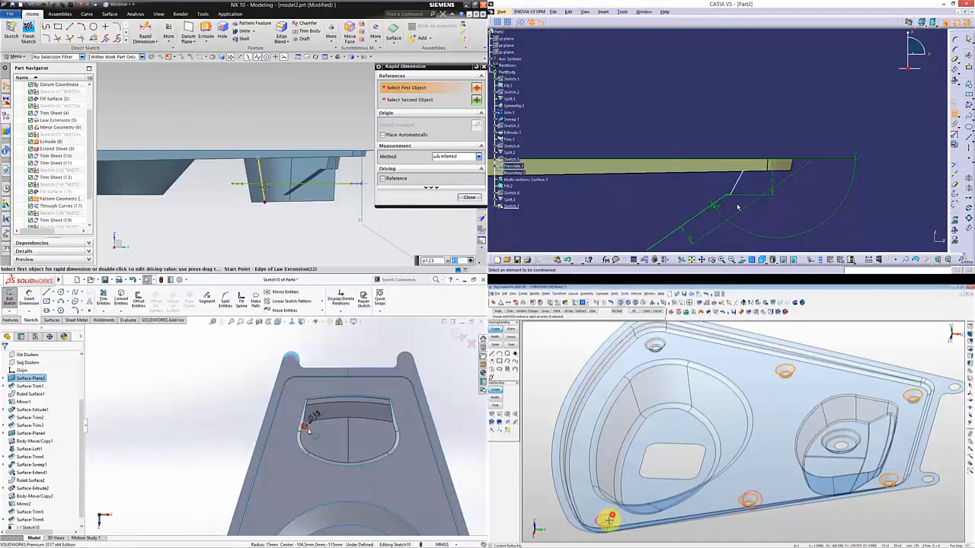
Step: Make the 15 mm SOLIDWORKS circle concentric with the lug's arc and draw more circles along the plate's sloping side
left_click(306, 425)
left_click(294, 355, "ctrl")
scroll(606, 523, "up", 5)
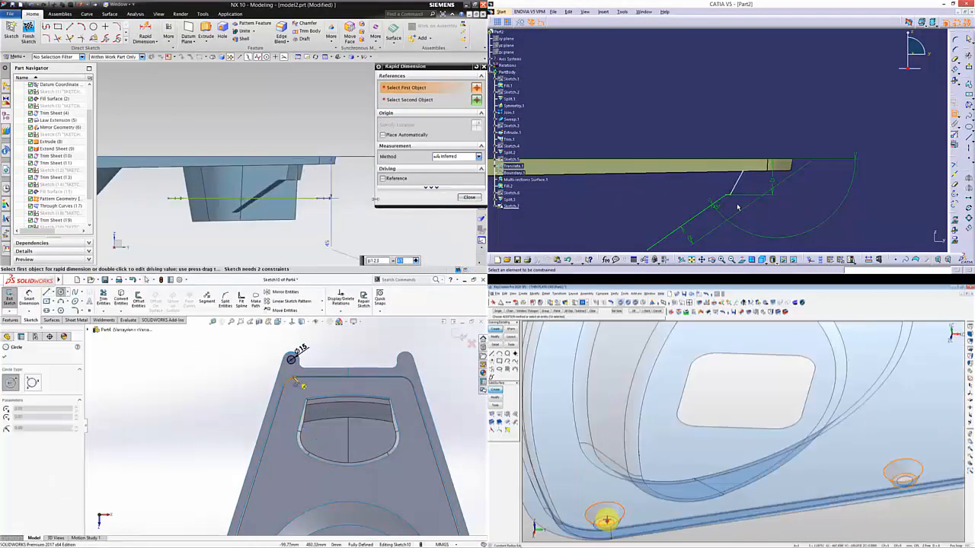
left_click(303, 398)
scroll(292, 404, "up", 3)
left_click(279, 461)
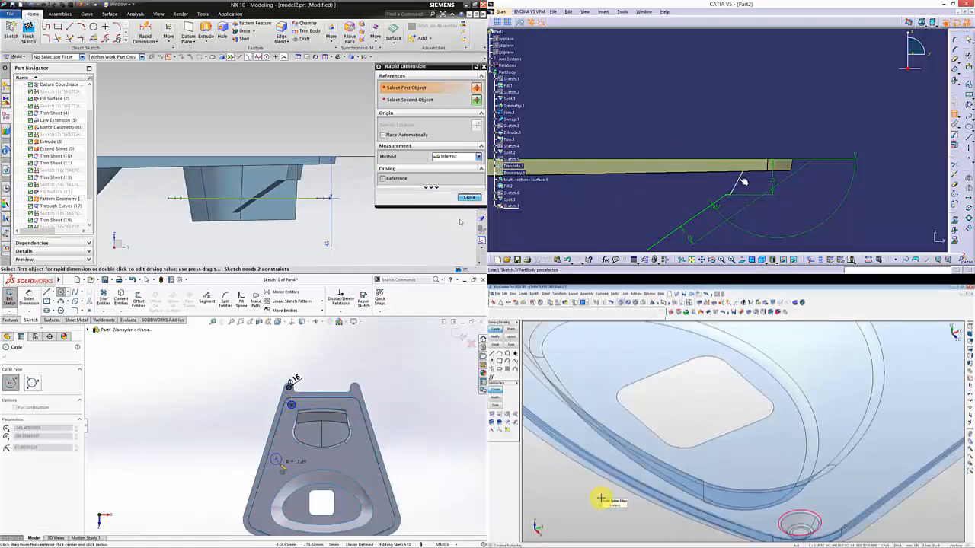
Step: Dimension the NX line's end 25 mm from the recess's lower corner and finish the KeyCreator hole-rim blend
left_click(736, 182)
scroll(603, 498, "down", 5)
left_click(467, 199)
left_click(145, 32)
left_click(604, 353)
left_click(317, 199)
left_click(496, 396)
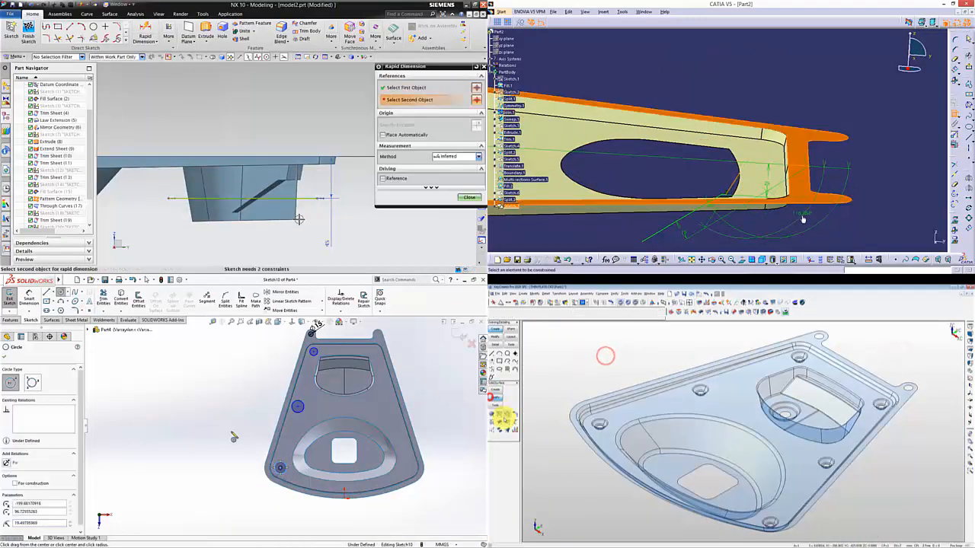
left_click(296, 219)
left_click(507, 421)
Step: Set the angle of the CATIA profile's short segment to 100° and thicken the KeyCreator sheet body
double_click(805, 216)
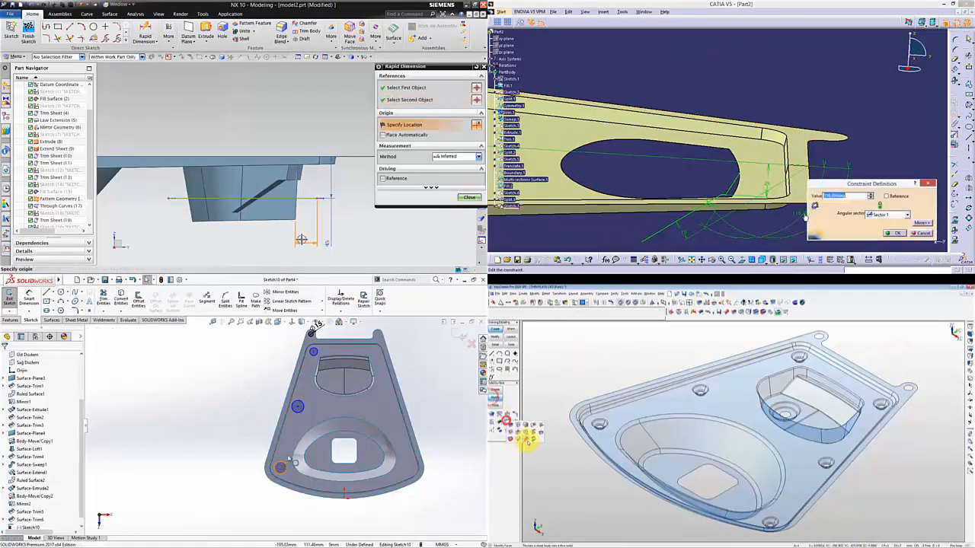
left_click(167, 200)
left_click(684, 357)
key("Escape")
key("BackSpace")
key("BackSpace")
key("BackSpace")
left_click(694, 407)
scroll(272, 464, "down", 4)
left_click(294, 435)
type("100deg")
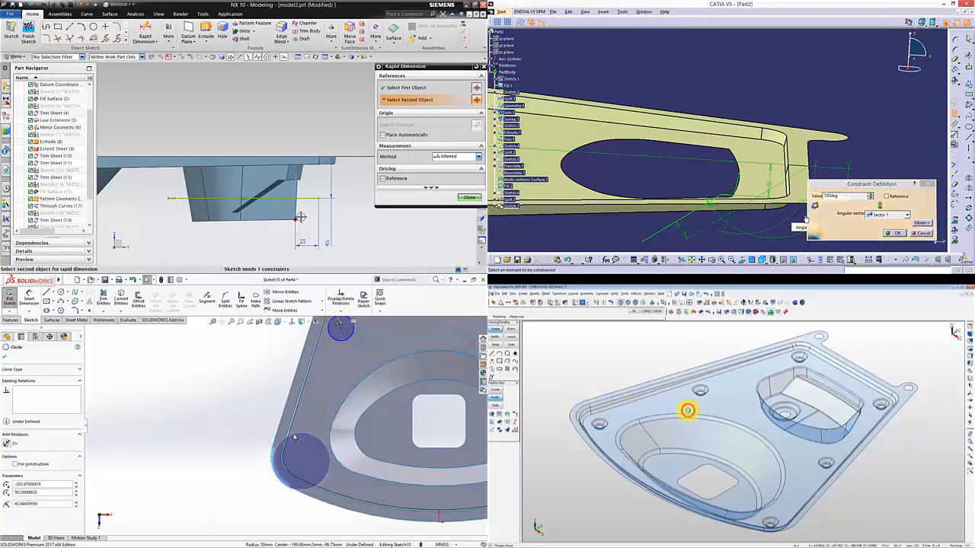
key("Return")
Step: Dimension the NX line's length as 150 mm and display the KeyCreator part shaded
left_click(317, 199)
left_click(741, 260)
scroll(299, 419, "up", 4)
left_click(277, 258)
scroll(300, 348, "down", 3)
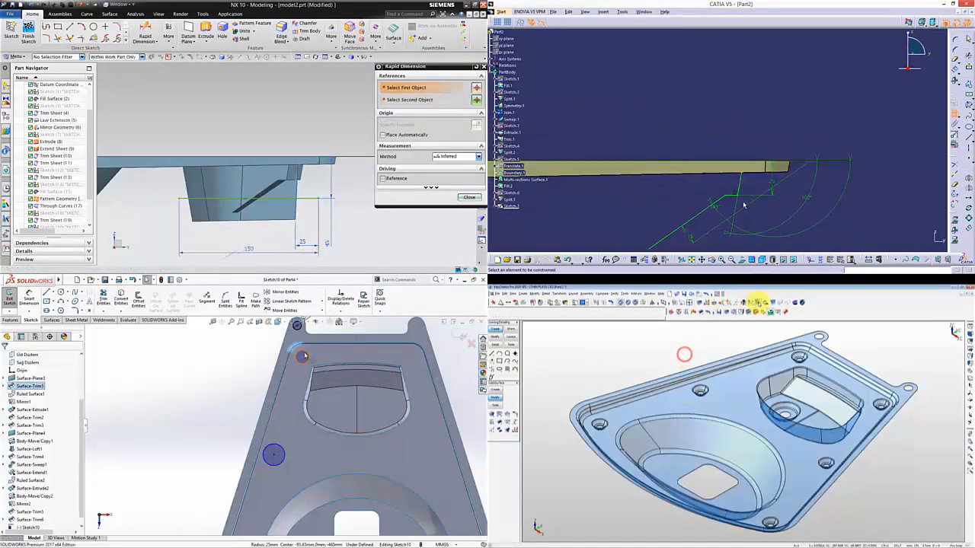
left_click(758, 302)
Step: Make the SOLIDWORKS upper circle concentric with the plate's inner corner arc and select the three plate circles together
left_click(304, 356, "ctrl")
key("Escape")
middle_click_drag(378, 191, 263, 179)
left_click(708, 442)
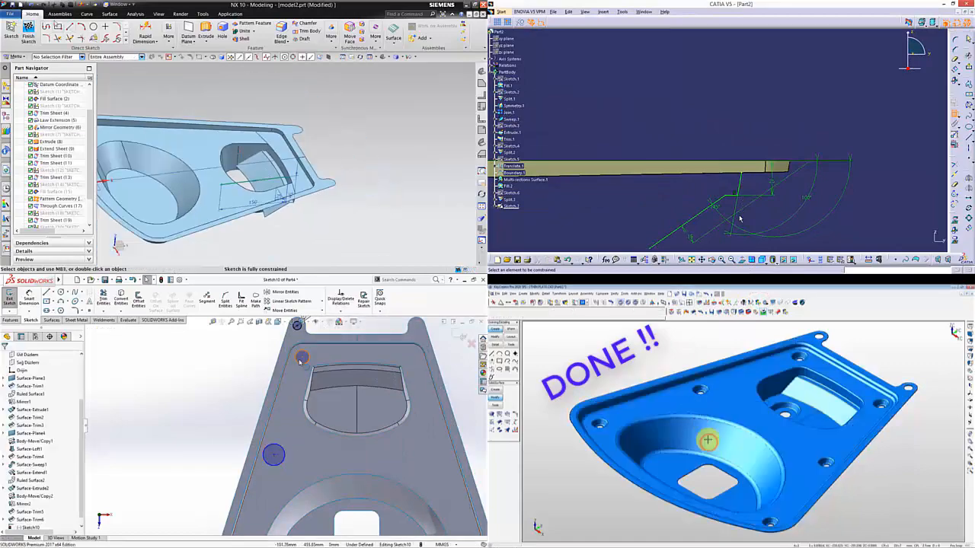
left_click(299, 361)
left_click(110, 14)
mouse_move(708, 442)
middle_mouse_down()
mouse_move(697, 476)
mouse_move(715, 429)
middle_mouse_up()
left_click(281, 462, "ctrl")
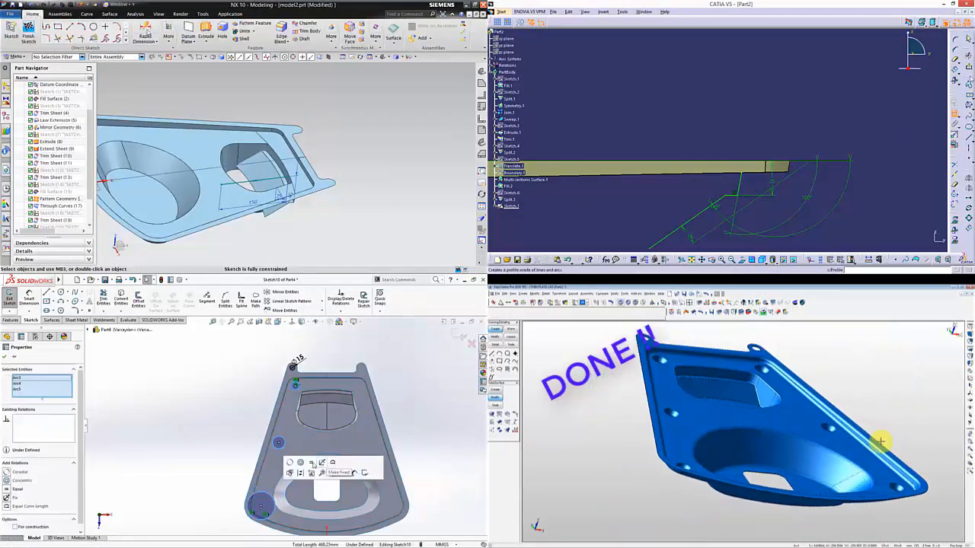